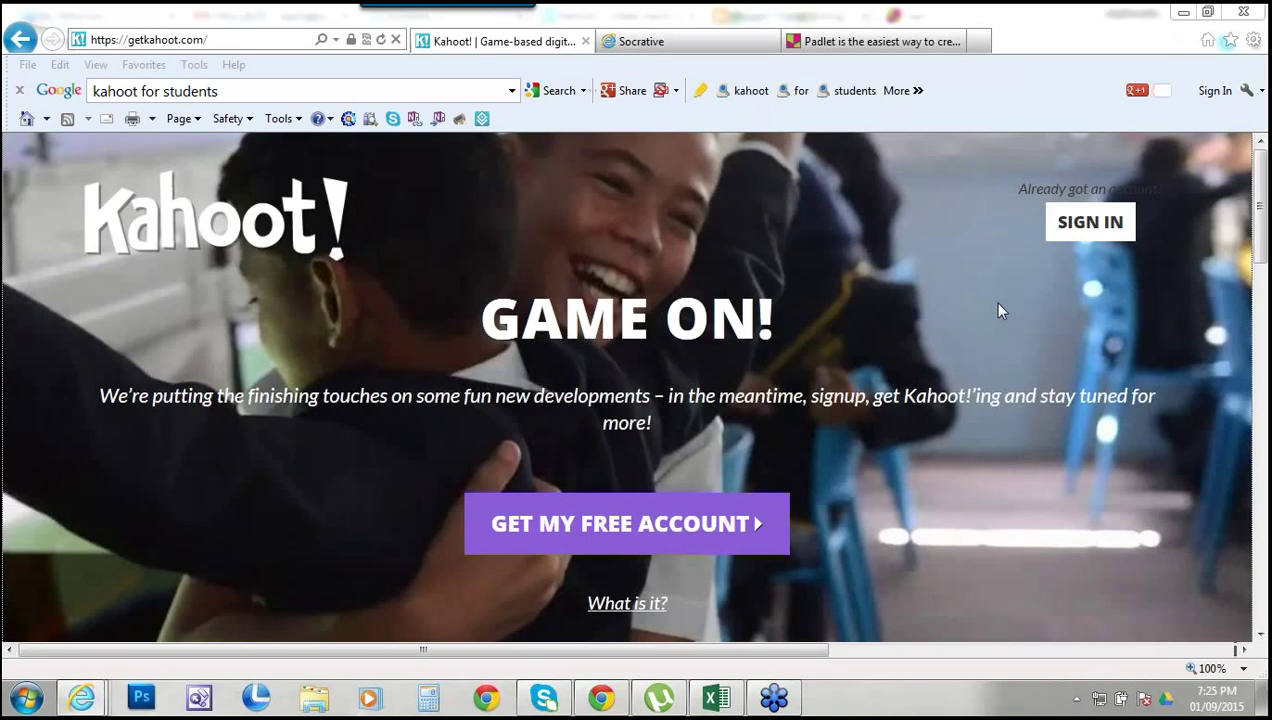
Switch to the Kahoot page in Chrome and create a new quiz named "back channel"
{"action": "left_click", "coordinate": [602, 703]}
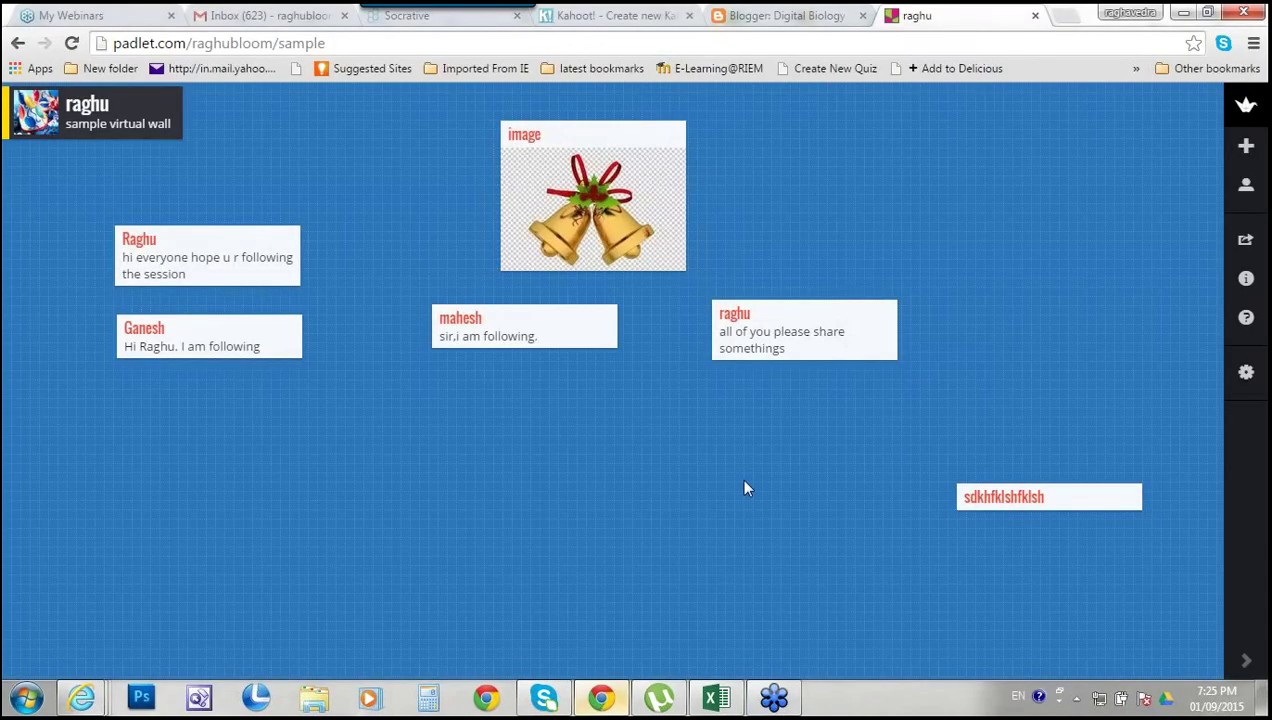
{"action": "left_click", "coordinate": [615, 15]}
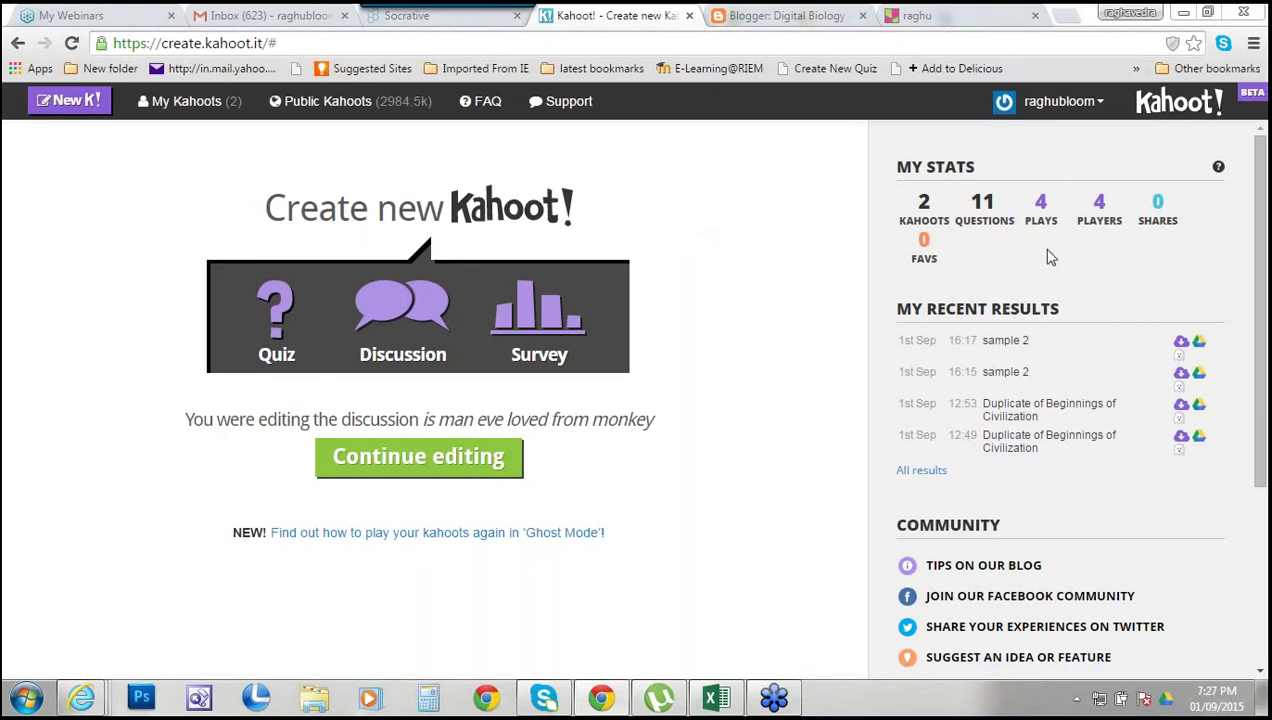
{"action": "left_click", "coordinate": [280, 322]}
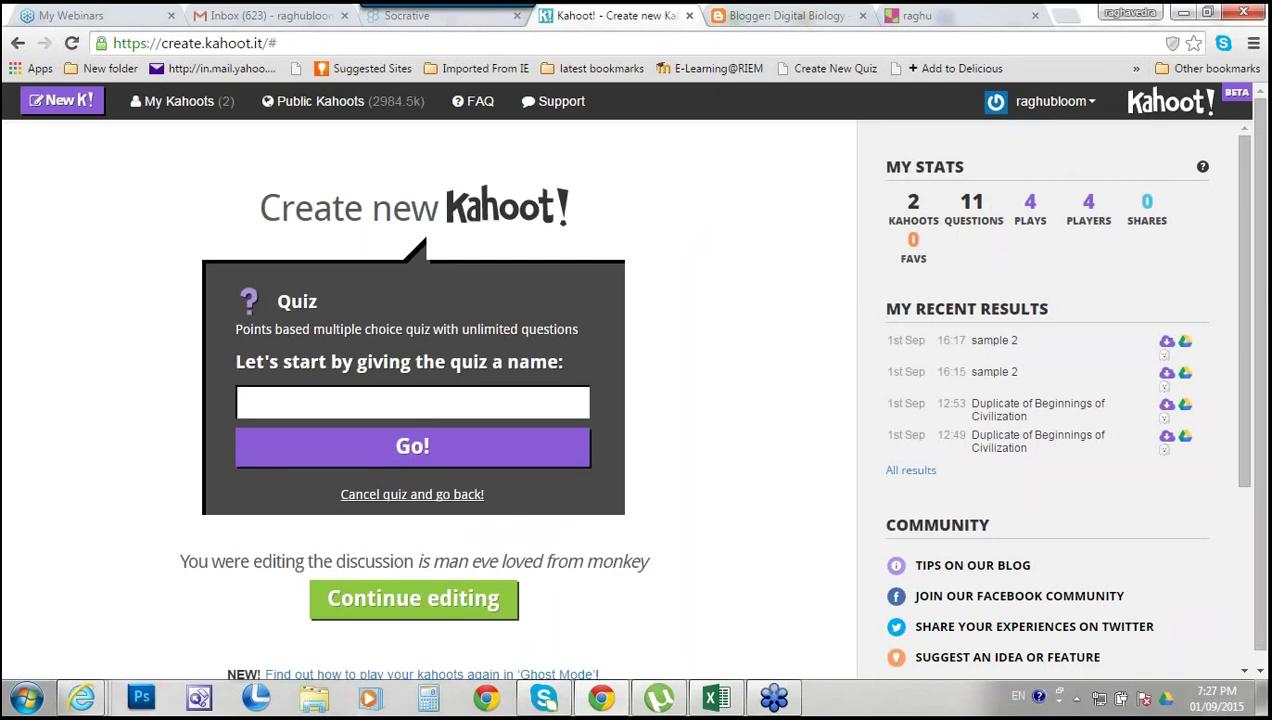
{"action": "left_click", "coordinate": [415, 394]}
{"action": "type", "text": "back channel"}
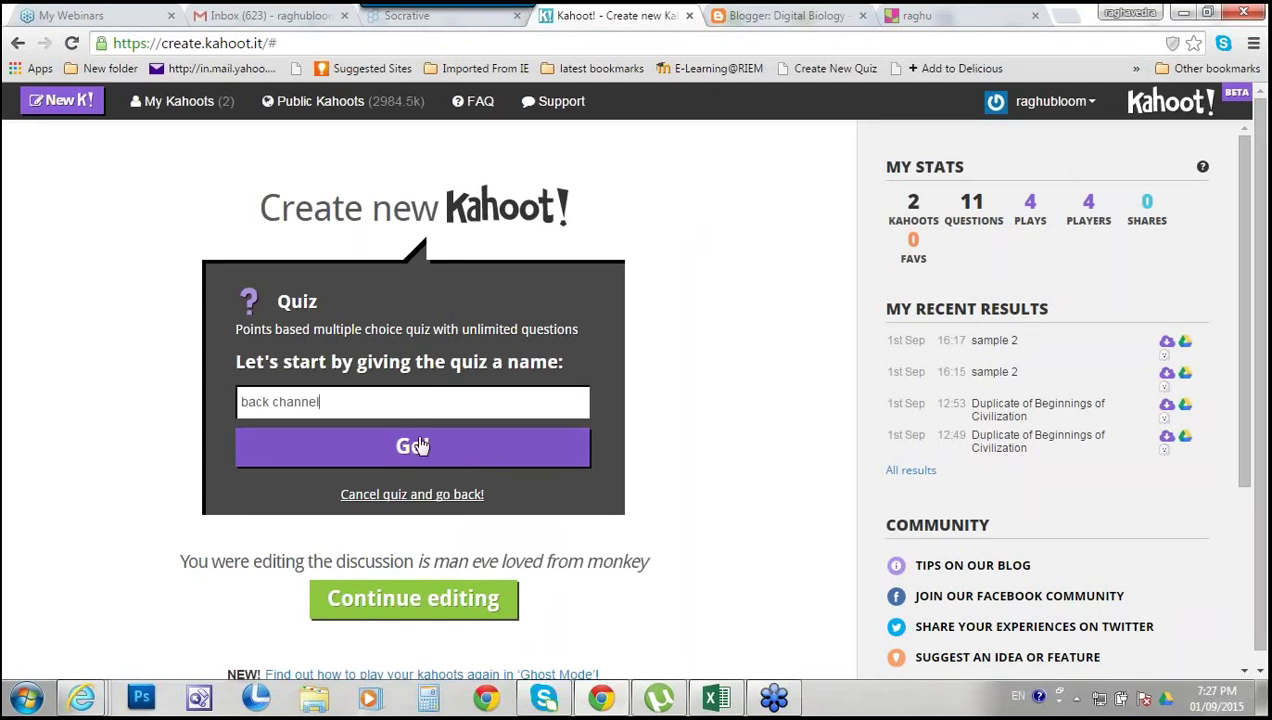
{"action": "left_click", "coordinate": [410, 446]}
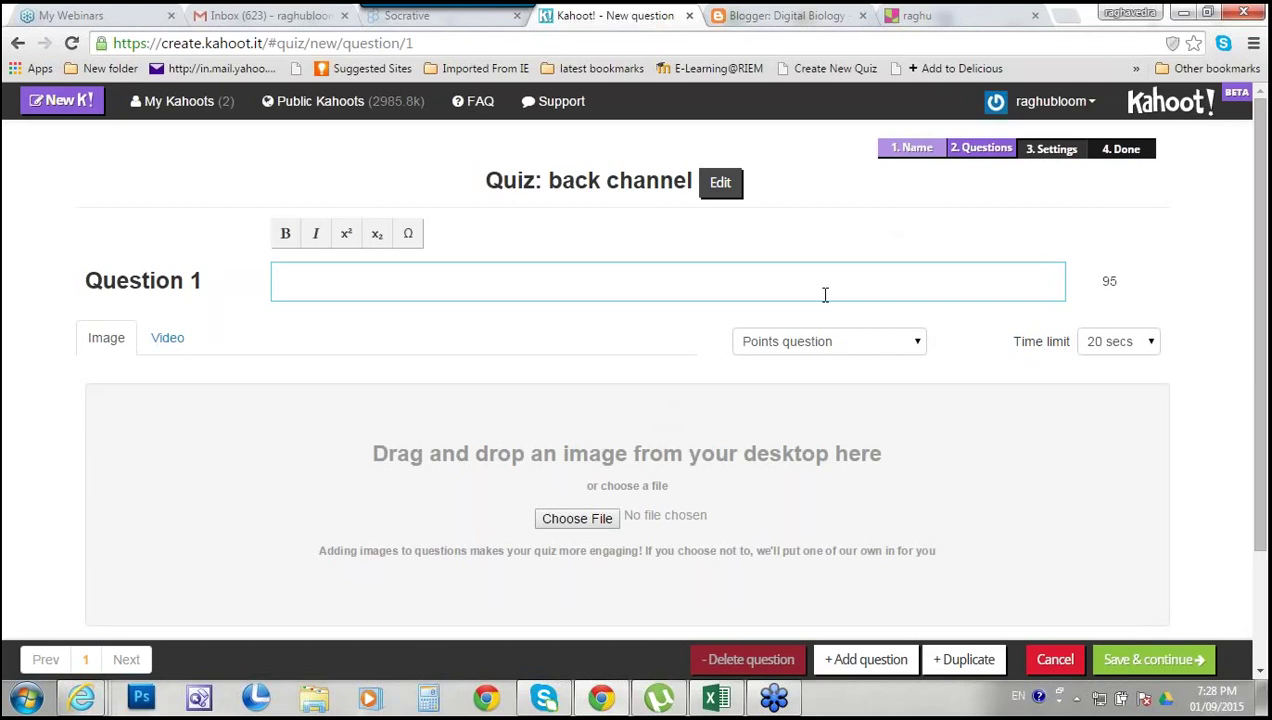
Upload the image file download (1) from My Received Files to question 1
{"action": "left_click", "coordinate": [600, 525]}
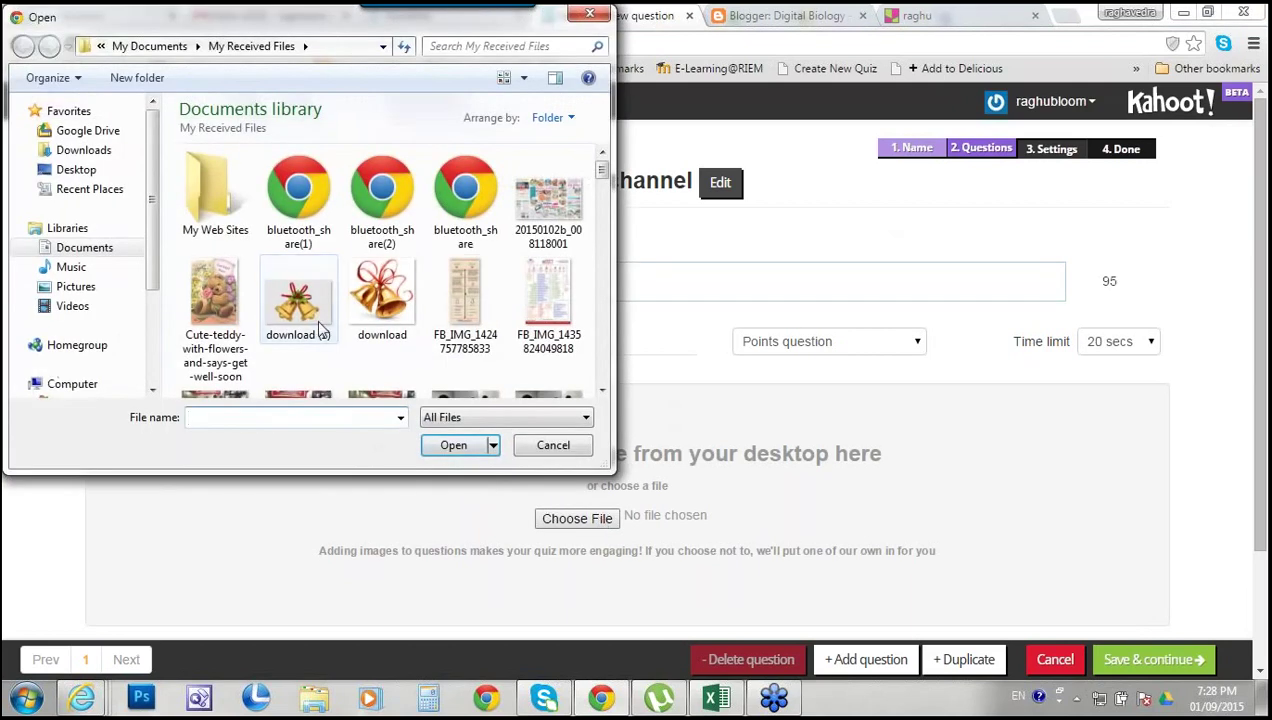
{"action": "left_click", "coordinate": [318, 326]}
{"action": "left_click", "coordinate": [451, 445]}
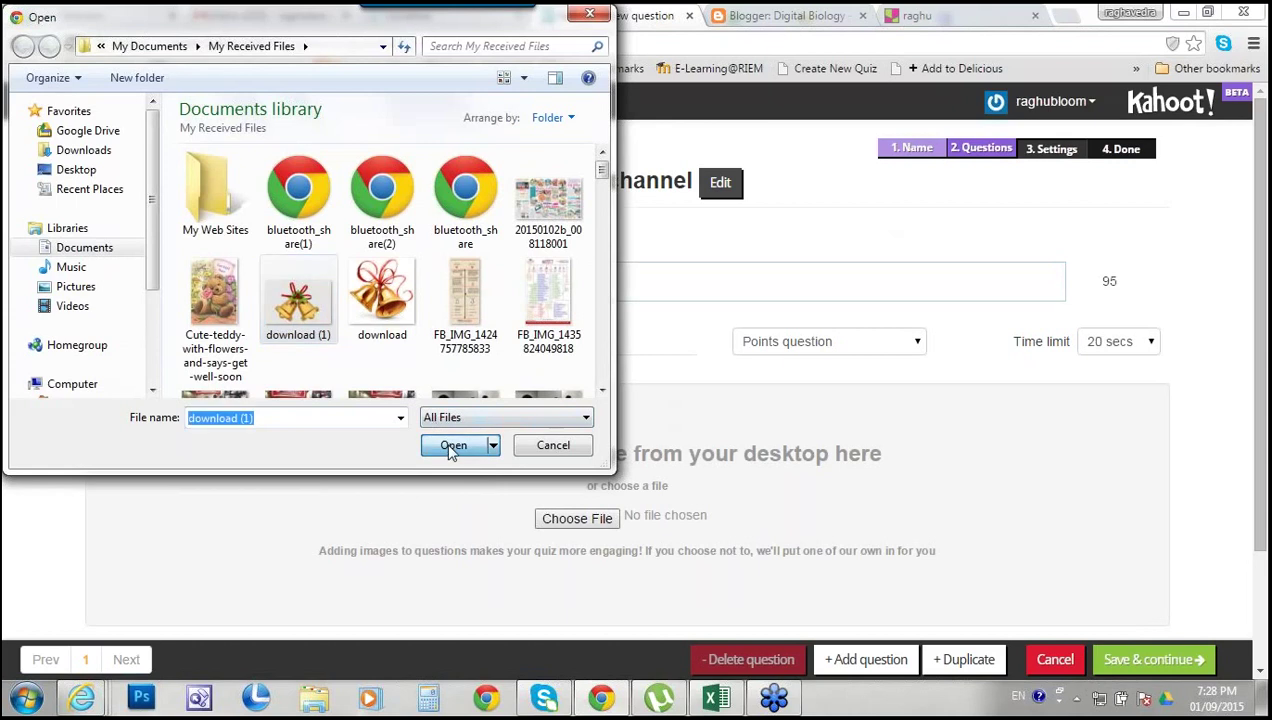
Enter "What kind of image is this?" as the text of question 1
{"action": "left_click", "coordinate": [421, 287]}
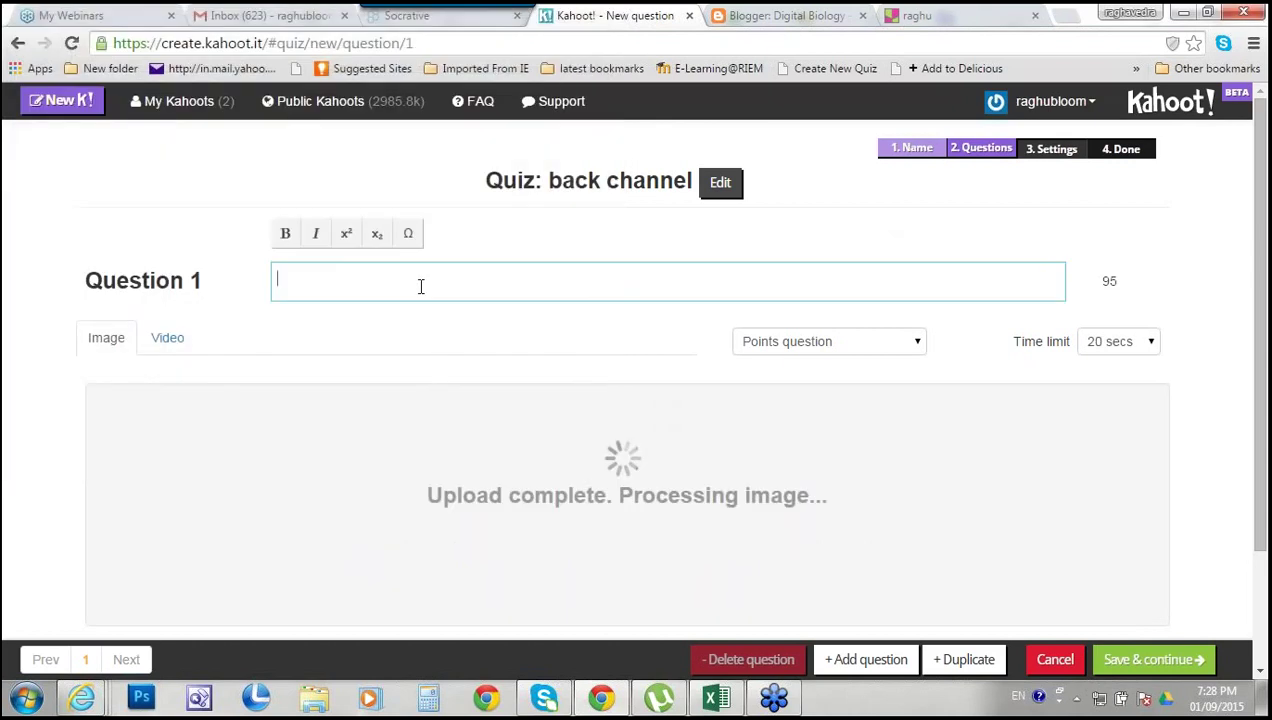
{"action": "type", "text": "What k"}
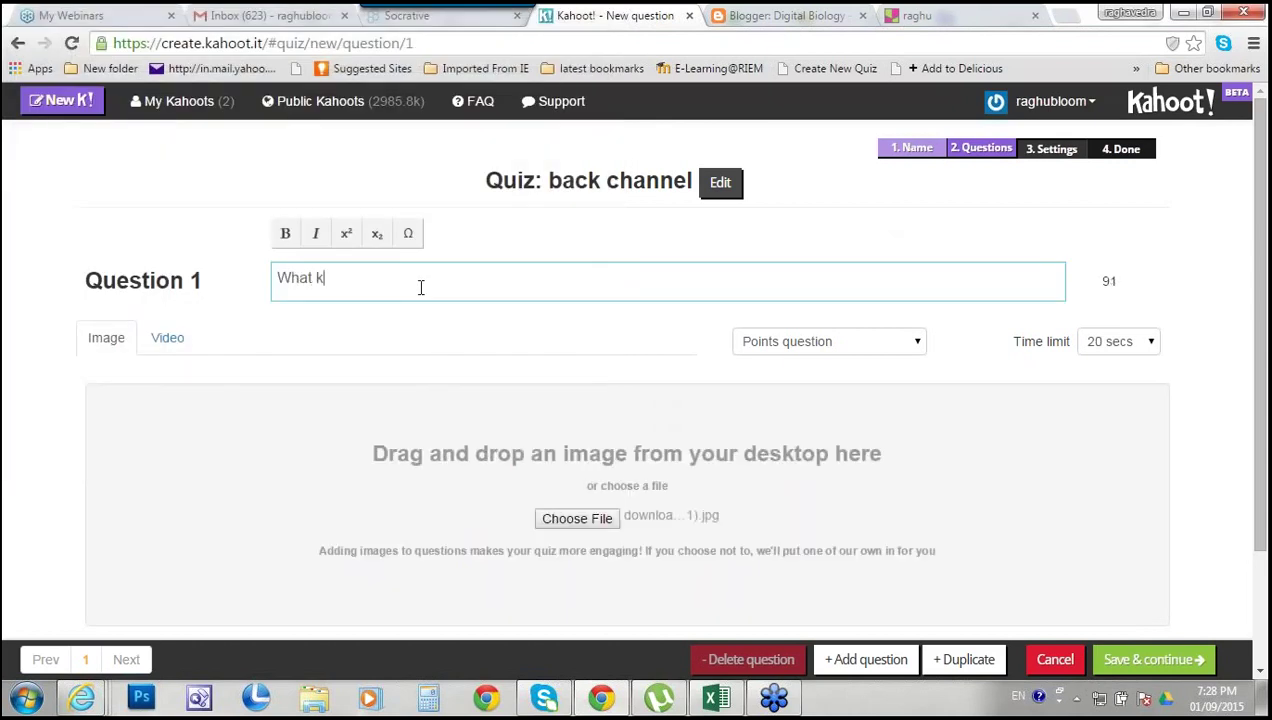
{"action": "type", "text": "ind of "}
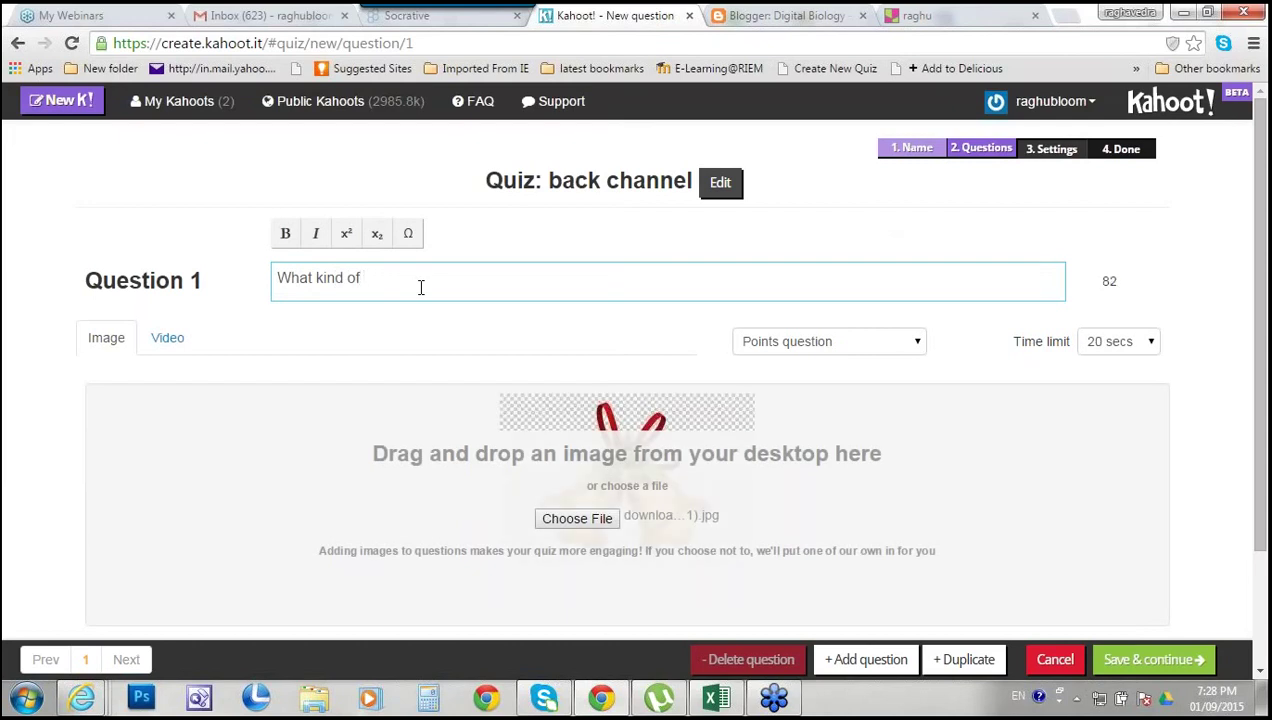
{"action": "type", "text": "image is this?"}
{"action": "left_click", "coordinate": [1003, 286]}
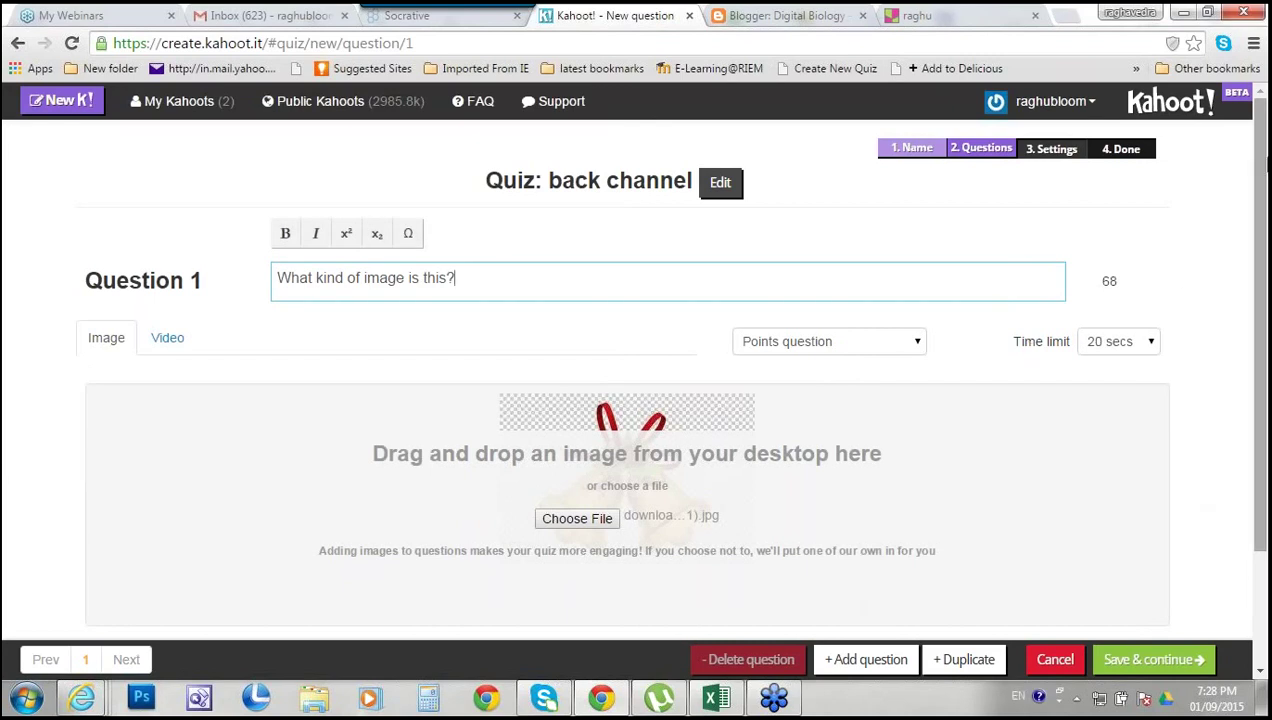
Try the "No points question" type on question 1, and return it to "Points question"
{"action": "scroll", "coordinate": [1255, 147], "scroll_direction": "down", "scroll_amount": 1}
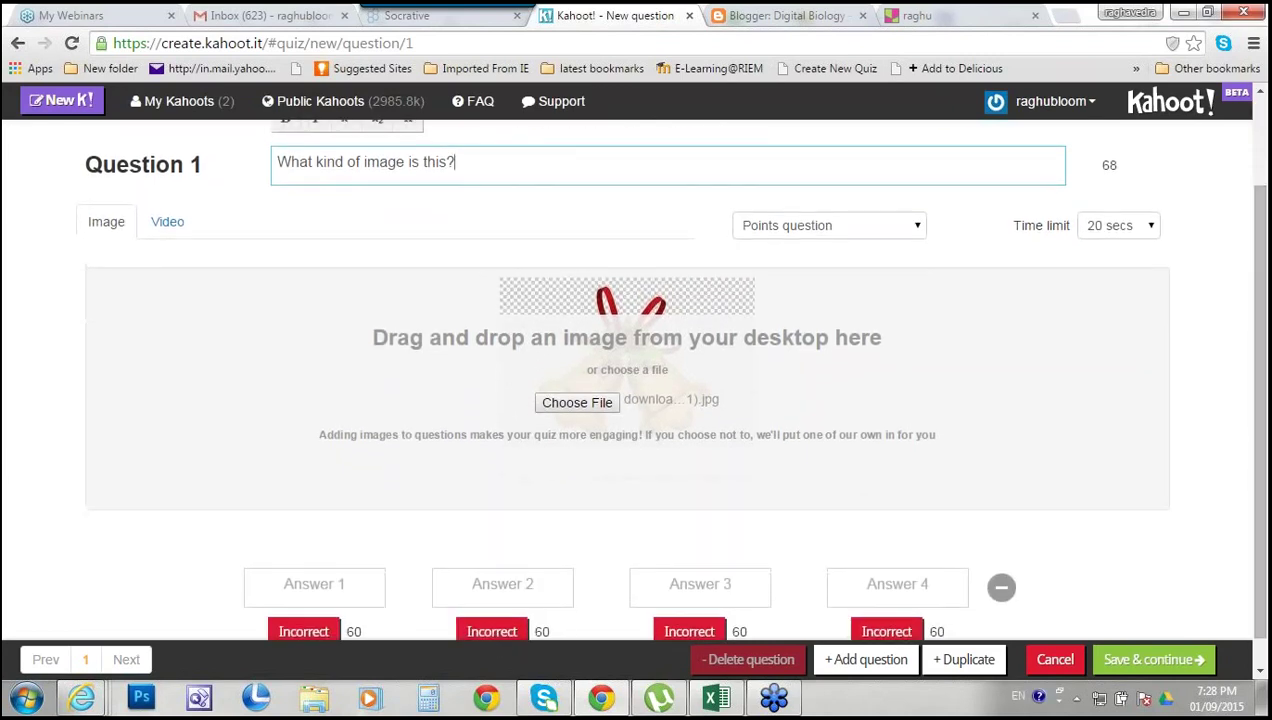
{"action": "left_click", "coordinate": [831, 229]}
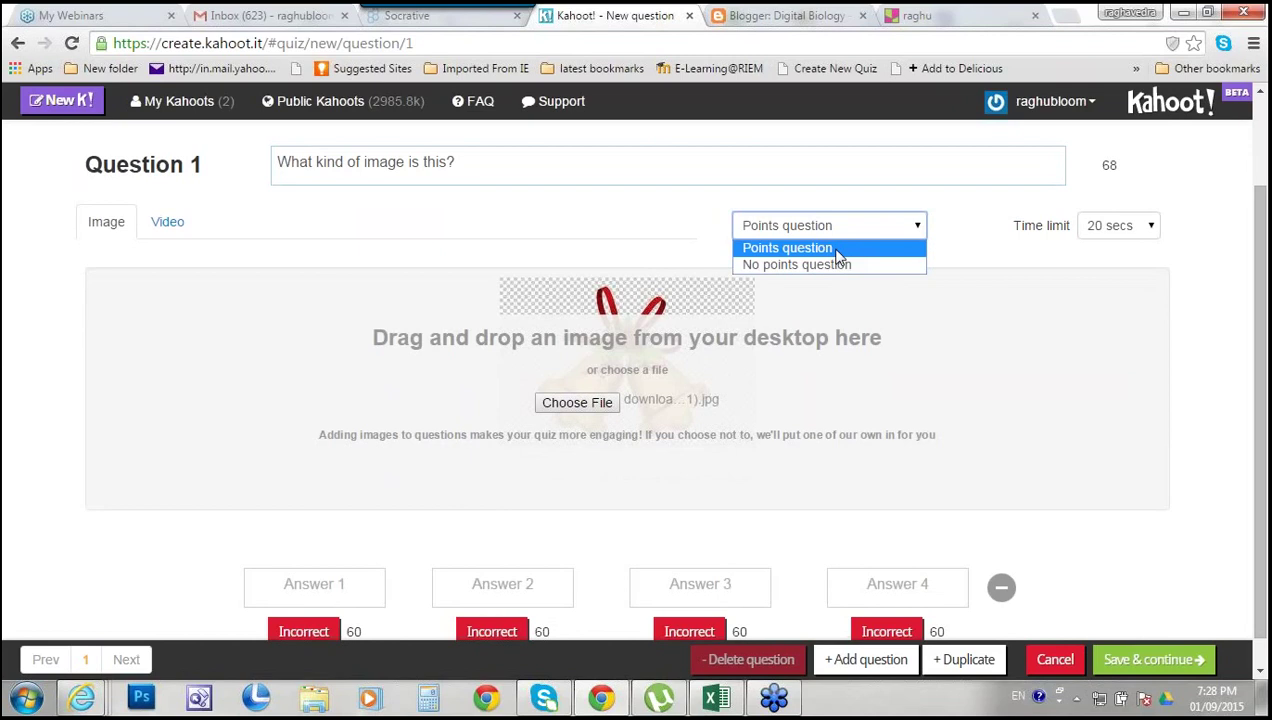
{"action": "left_click", "coordinate": [838, 250]}
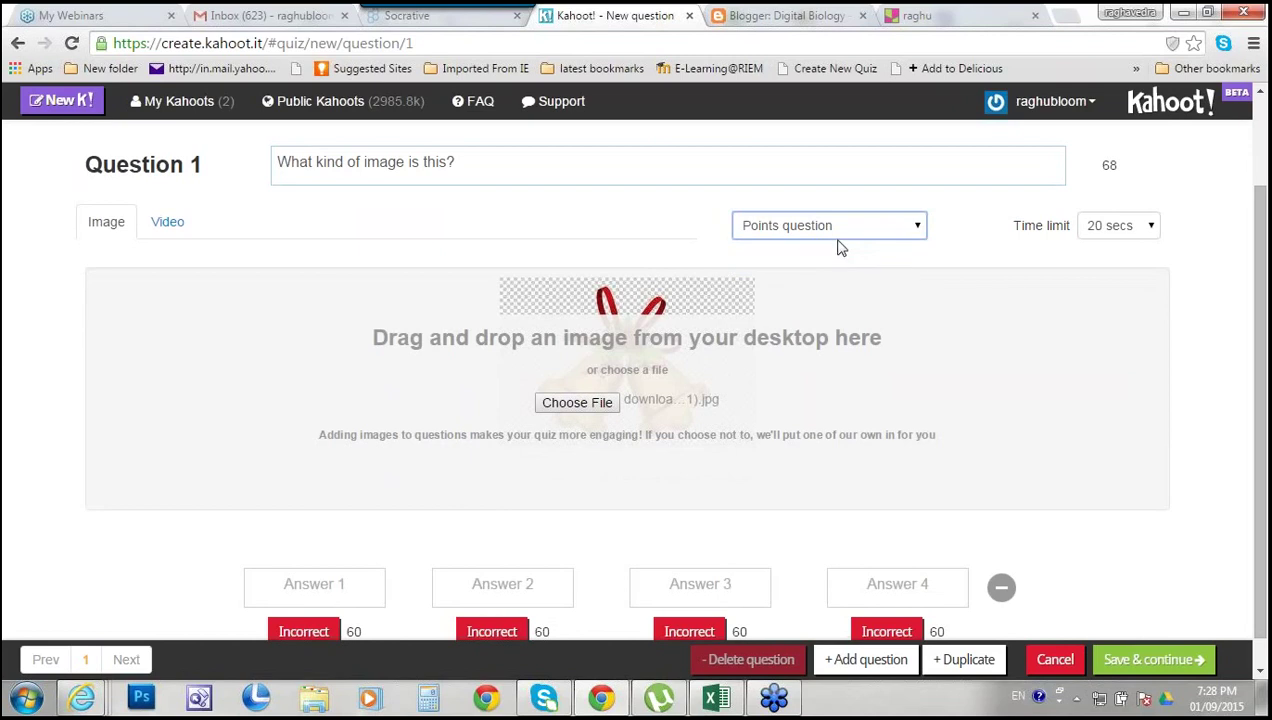
{"action": "left_click", "coordinate": [840, 232]}
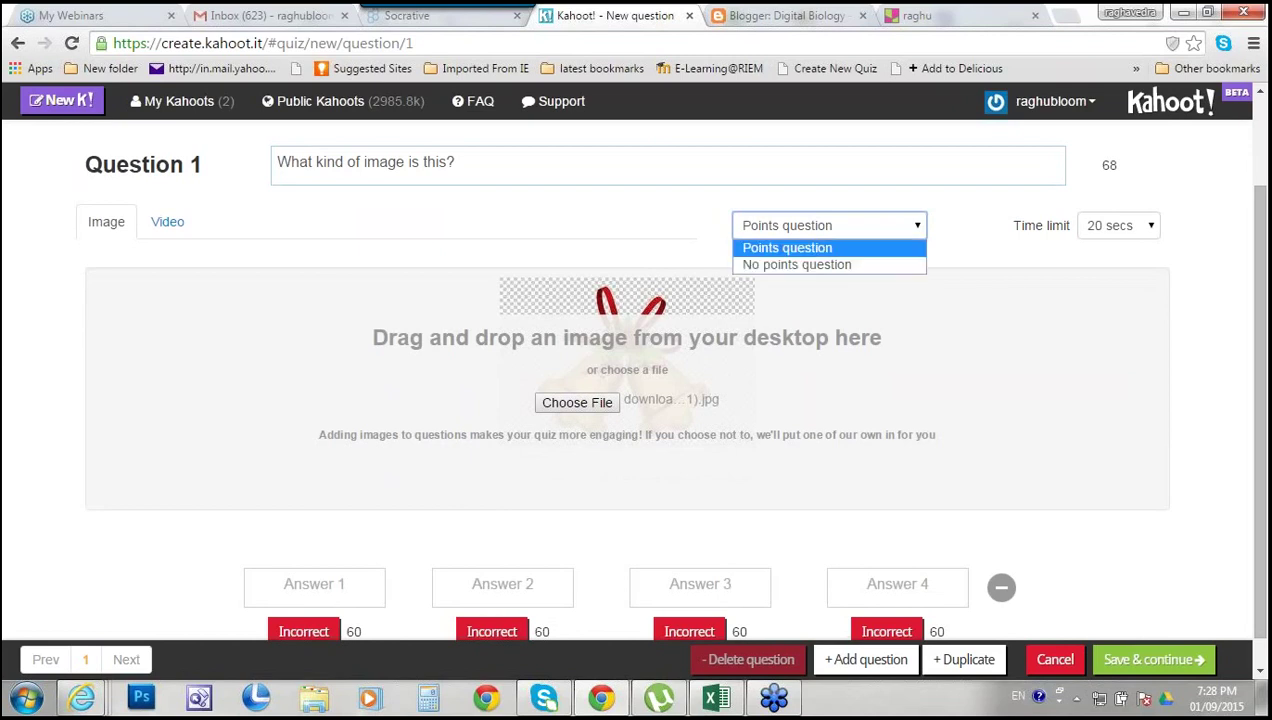
{"action": "left_click", "coordinate": [840, 265]}
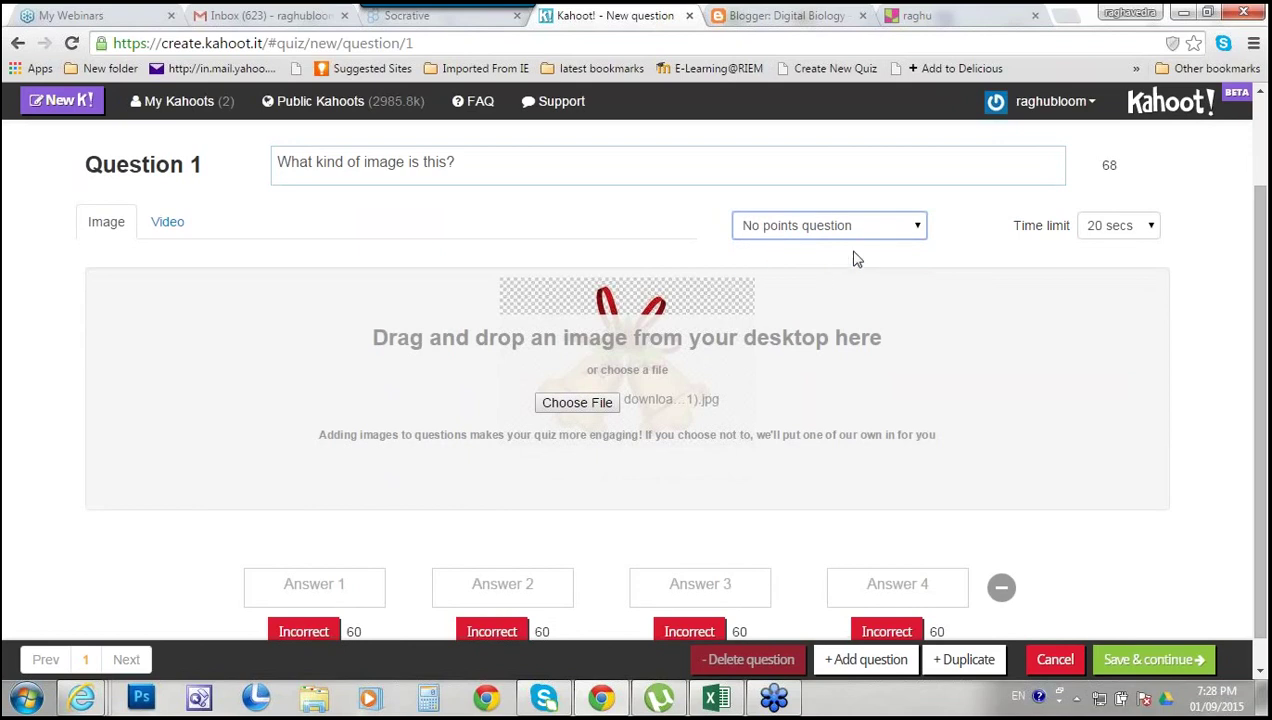
{"action": "left_click", "coordinate": [909, 223]}
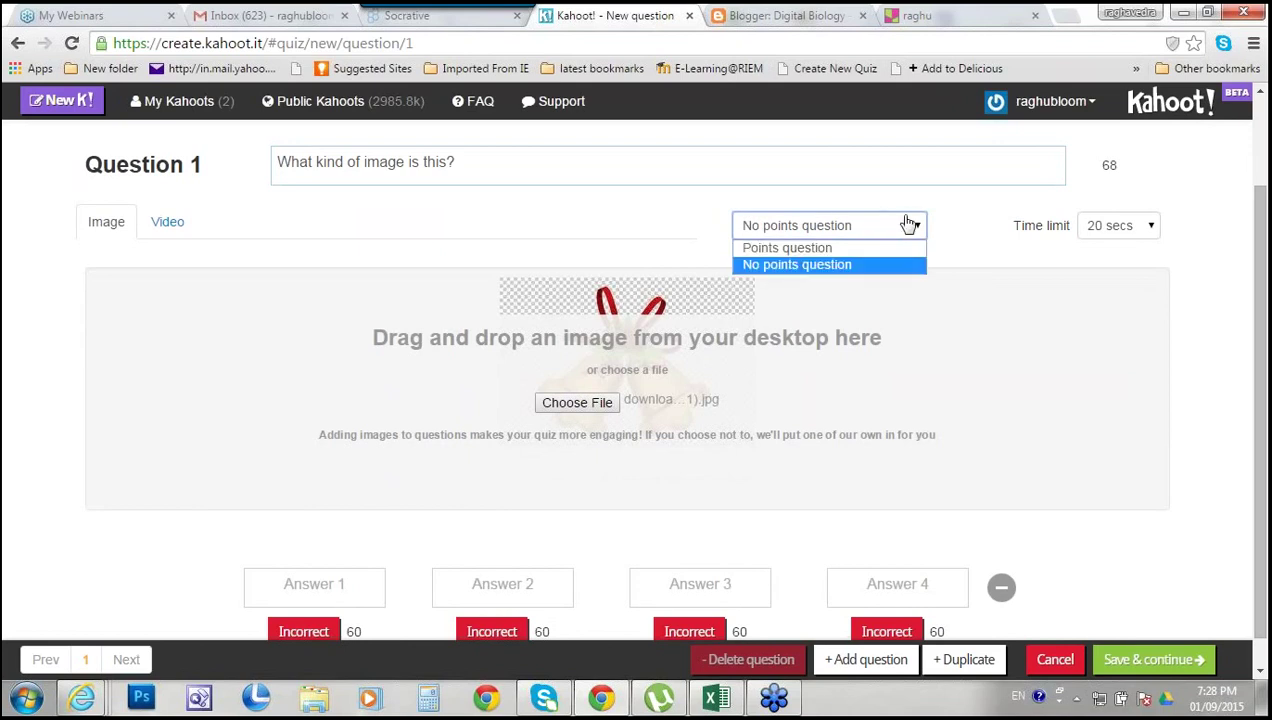
{"action": "left_click", "coordinate": [855, 250]}
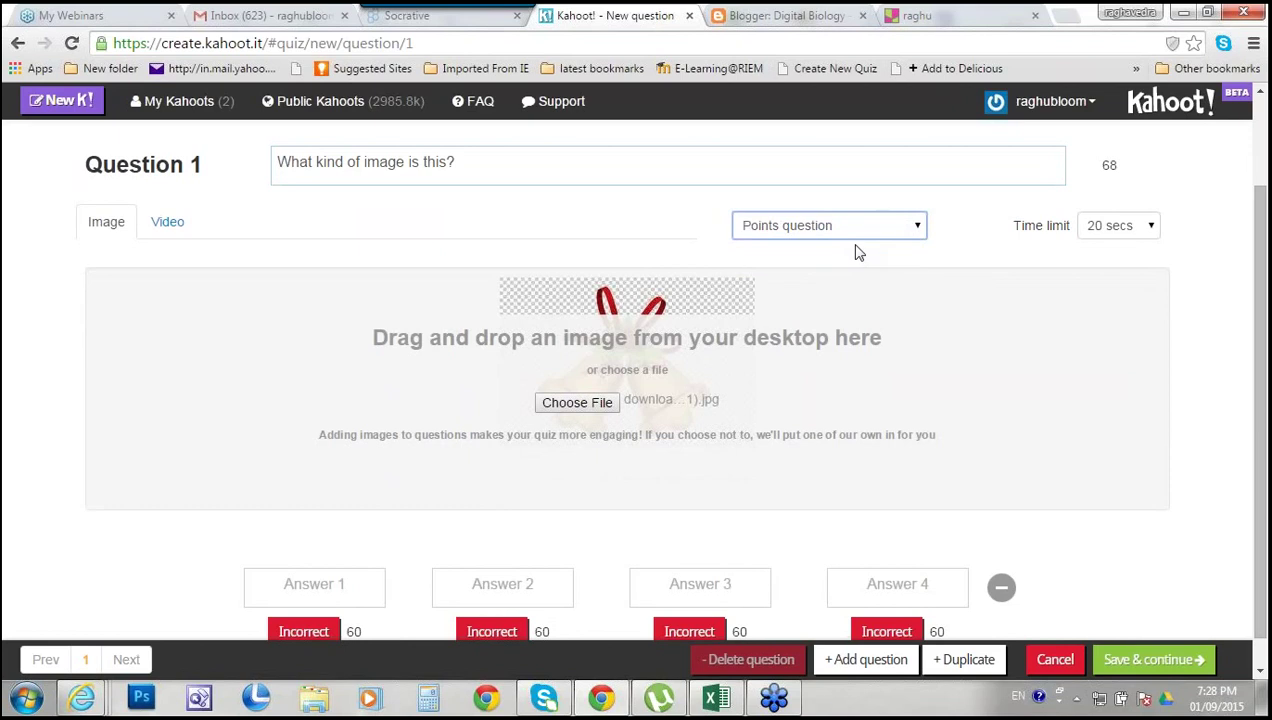
Set the time limit of question 1 to 60 secs
{"action": "left_click", "coordinate": [1145, 240]}
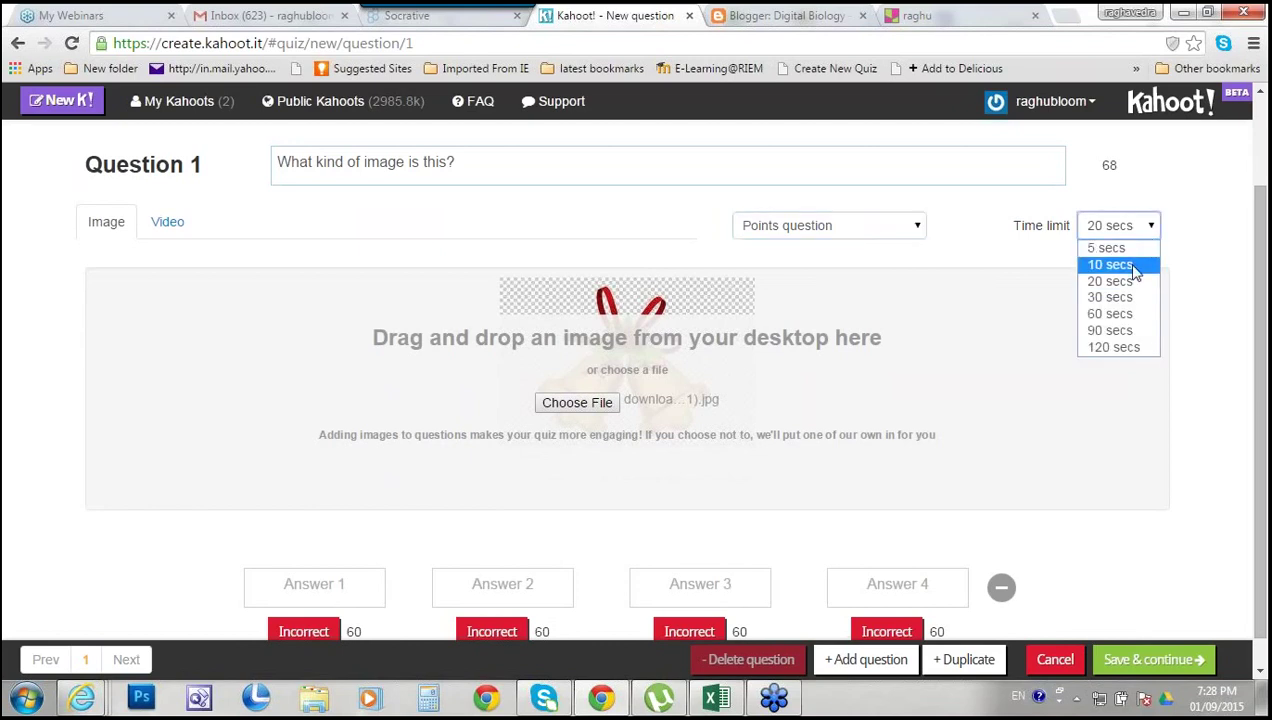
{"action": "left_click", "coordinate": [1123, 318]}
Fill in the four answers of question 1 with "bell", "golden bell", "jingle bell" and "non of the above"
{"action": "scroll", "coordinate": [1262, 300], "scroll_direction": "down", "scroll_amount": 1}
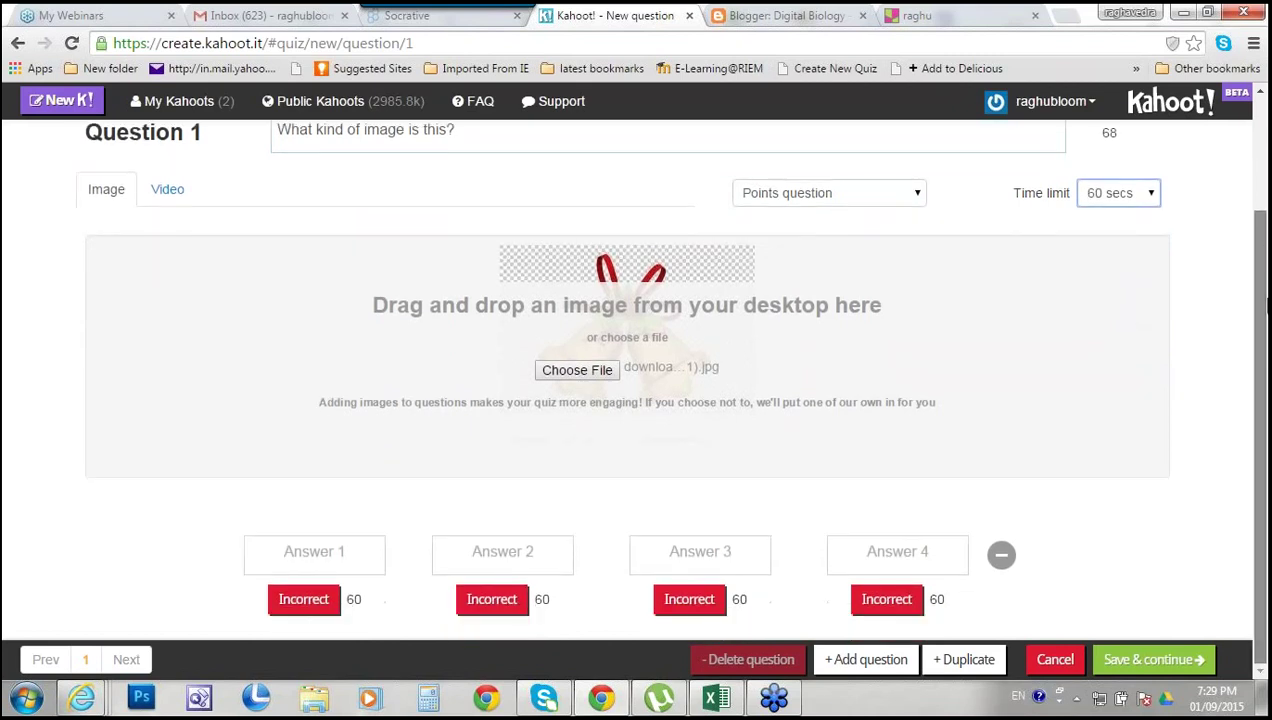
{"action": "left_click", "coordinate": [304, 556]}
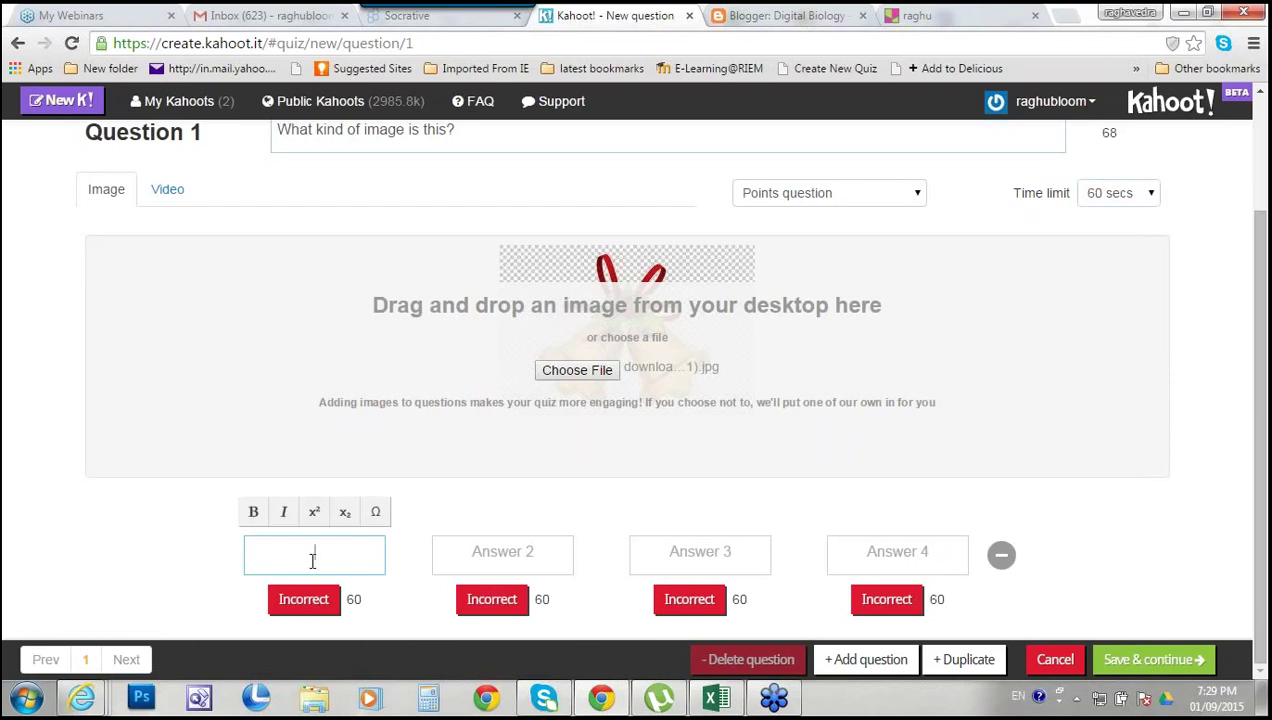
{"action": "type", "text": "bell"}
{"action": "key", "text": "Tab"}
{"action": "type", "text": "g"}
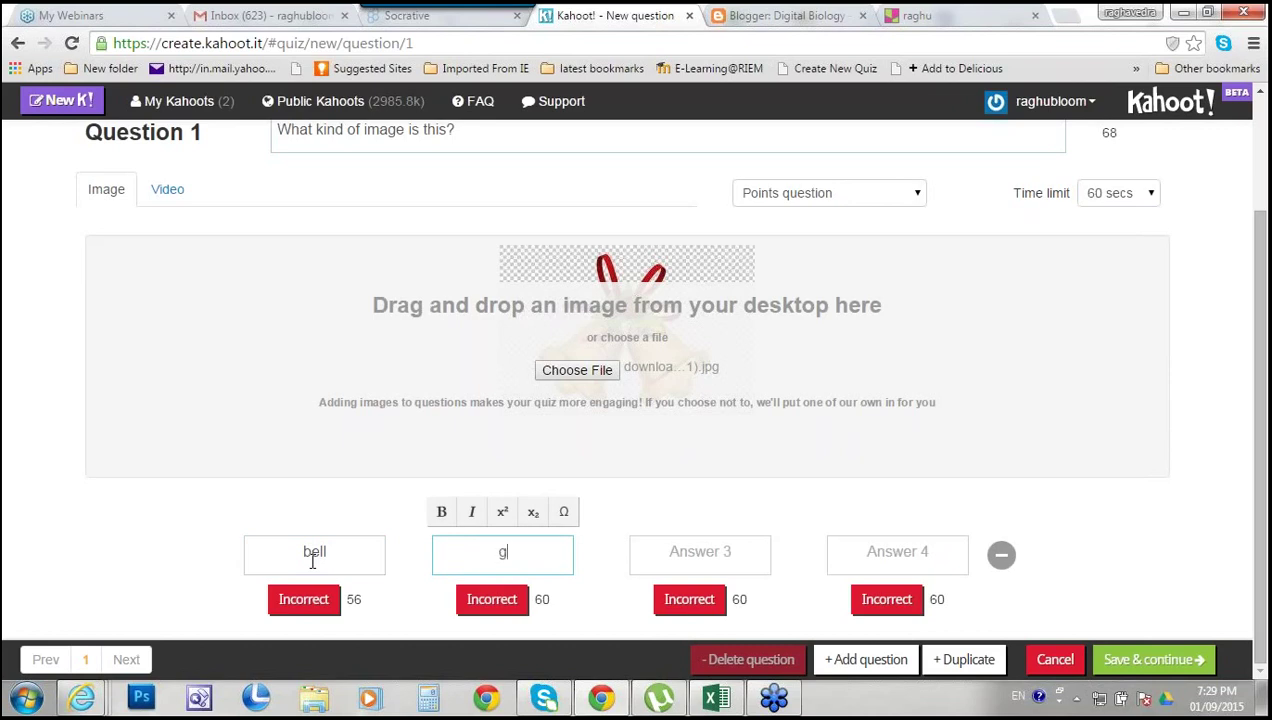
{"action": "type", "text": "olden bell"}
{"action": "key", "text": "Tab"}
{"action": "type", "text": "j"}
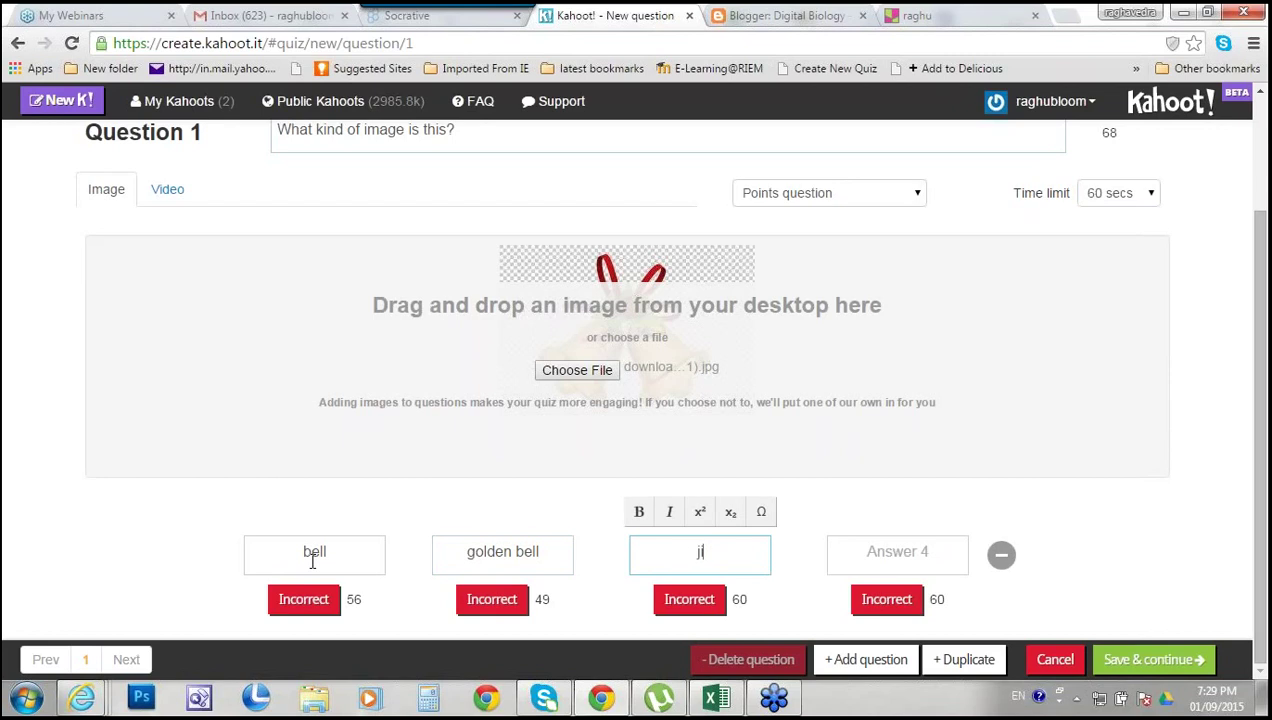
{"action": "type", "text": "ingle bell"}
{"action": "key", "text": "Tab"}
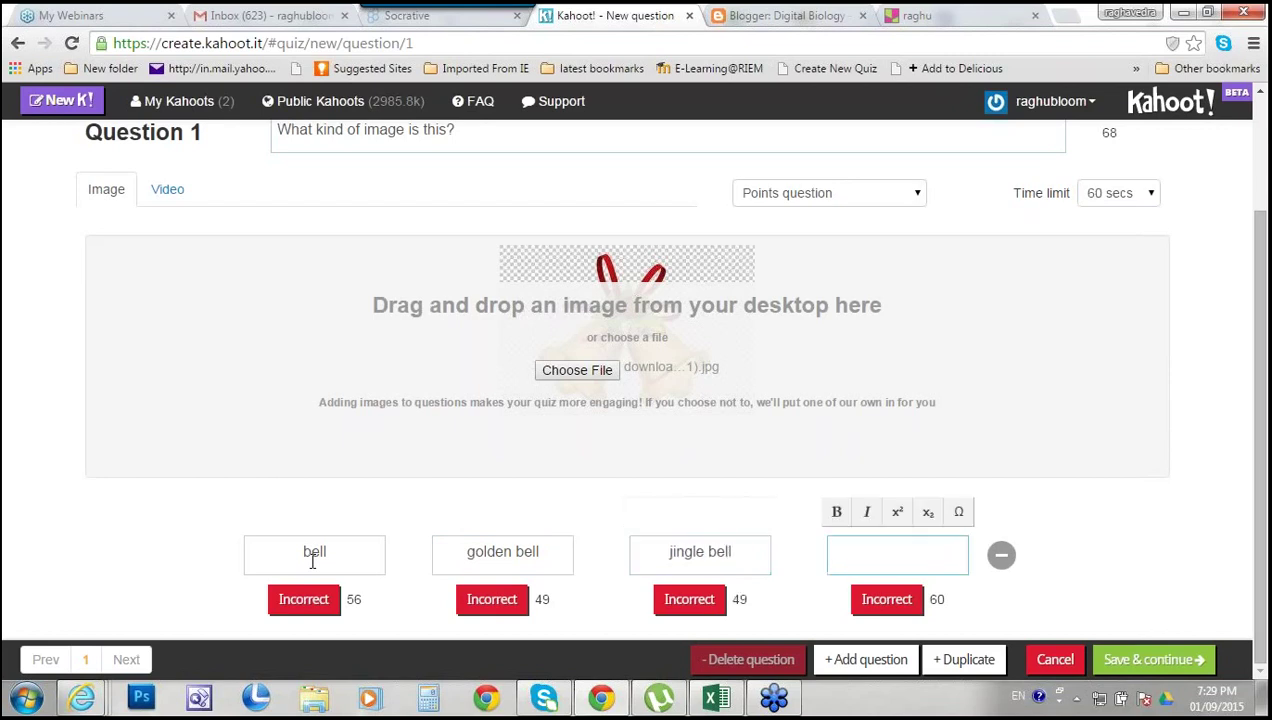
{"action": "type", "text": "non of the above"}
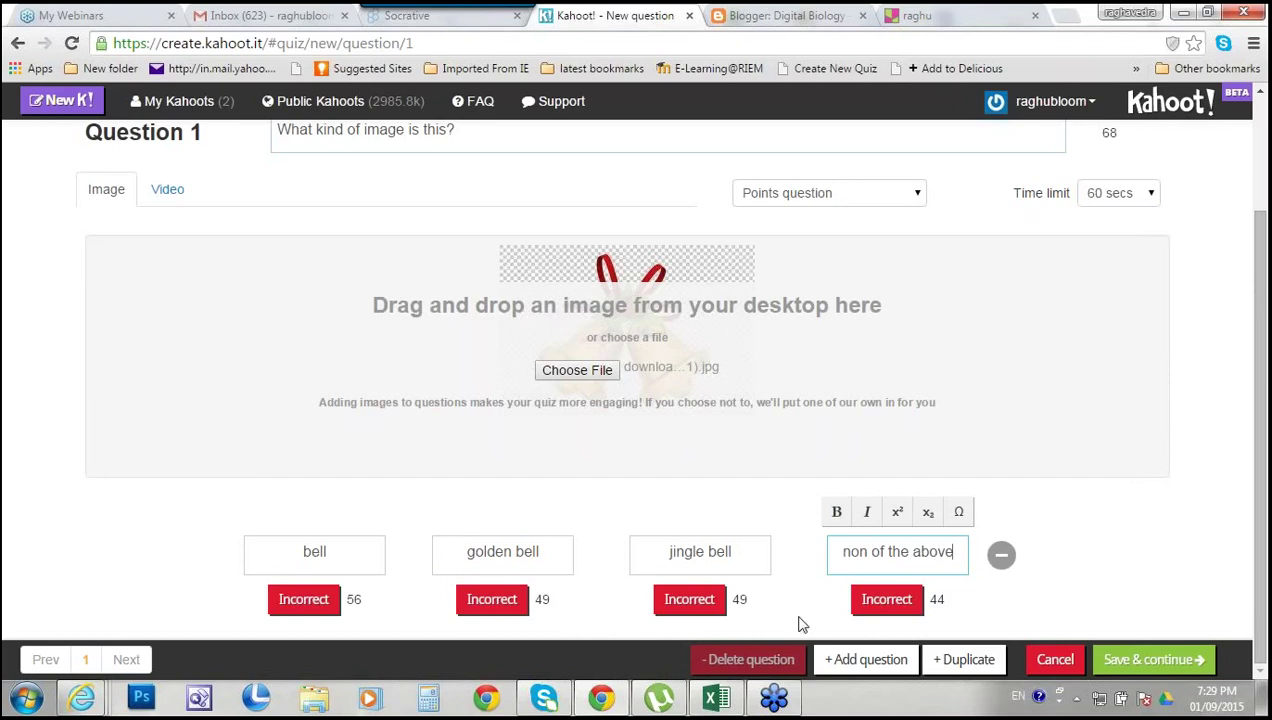
Mark "jingle bell" as the correct answer and add a second question to the quiz
{"action": "left_click", "coordinate": [682, 603]}
{"action": "left_click", "coordinate": [686, 602]}
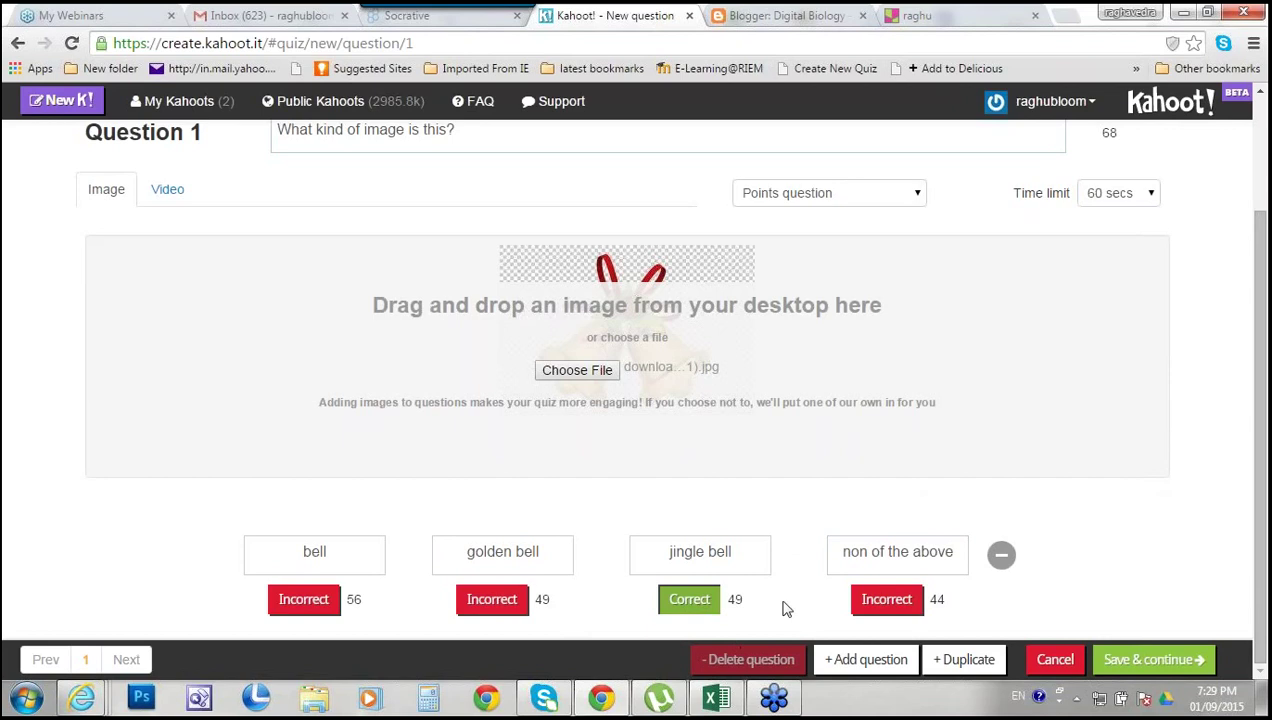
{"action": "left_click", "coordinate": [851, 660]}
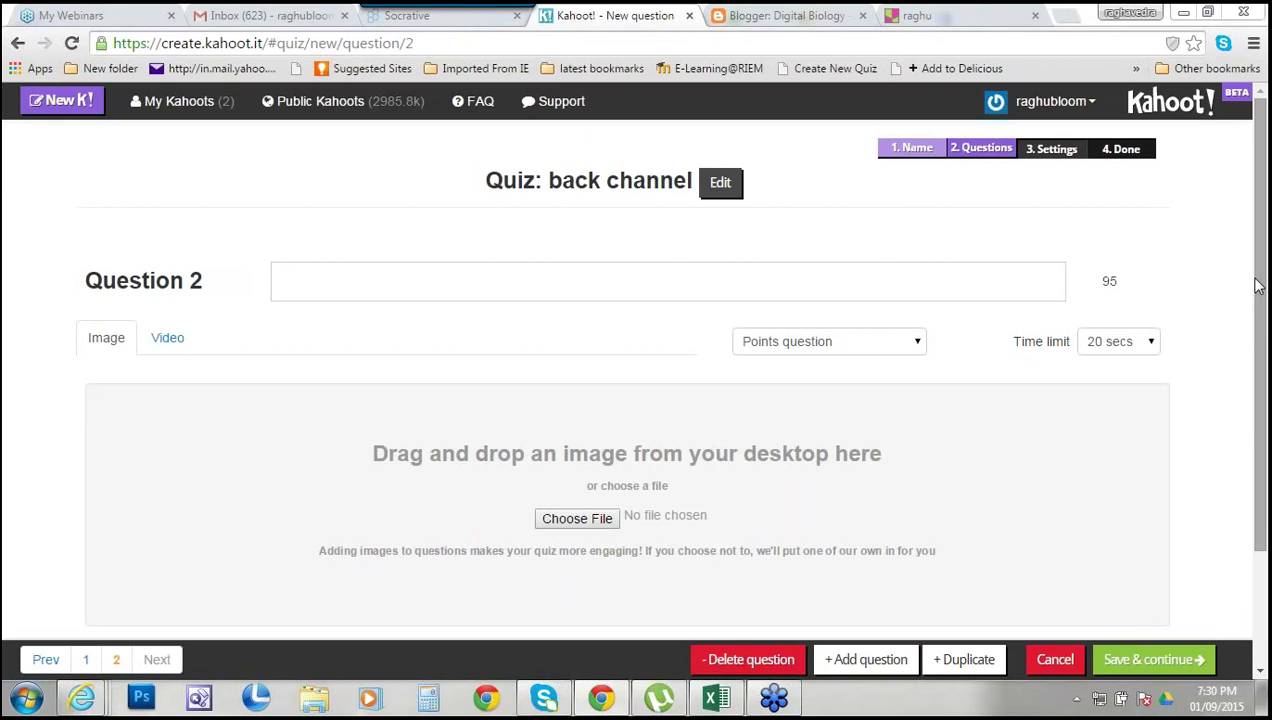
Upload the "Cute-teddy-with-flowers-and-says-get-well-soon" picture from My Received Files as the image of question 2
{"action": "left_click", "coordinate": [980, 283]}
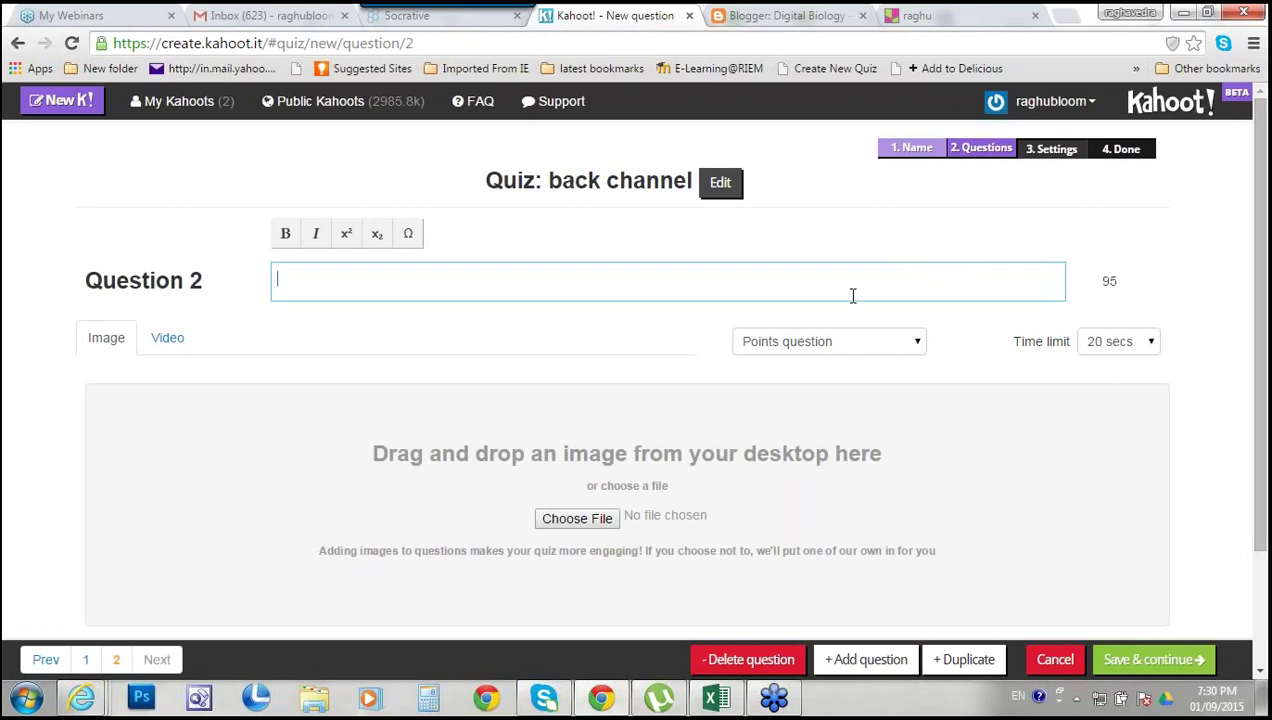
{"action": "left_click", "coordinate": [583, 526]}
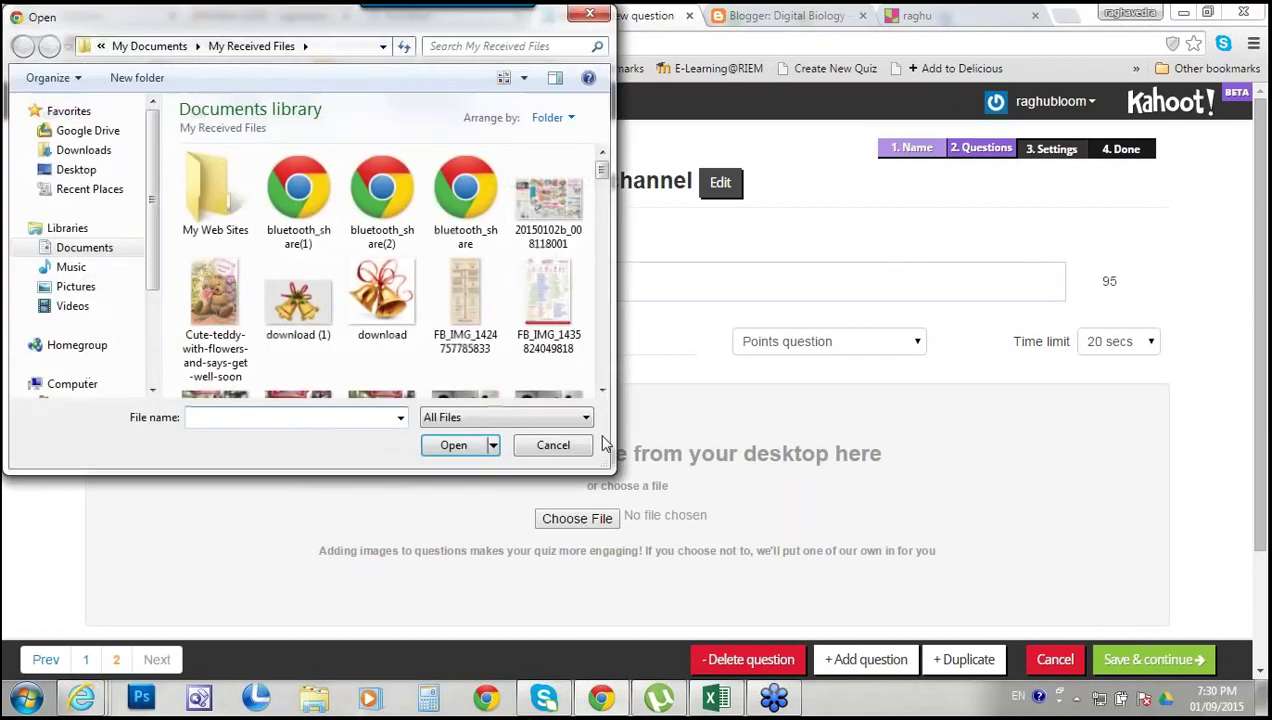
{"action": "left_click", "coordinate": [602, 391]}
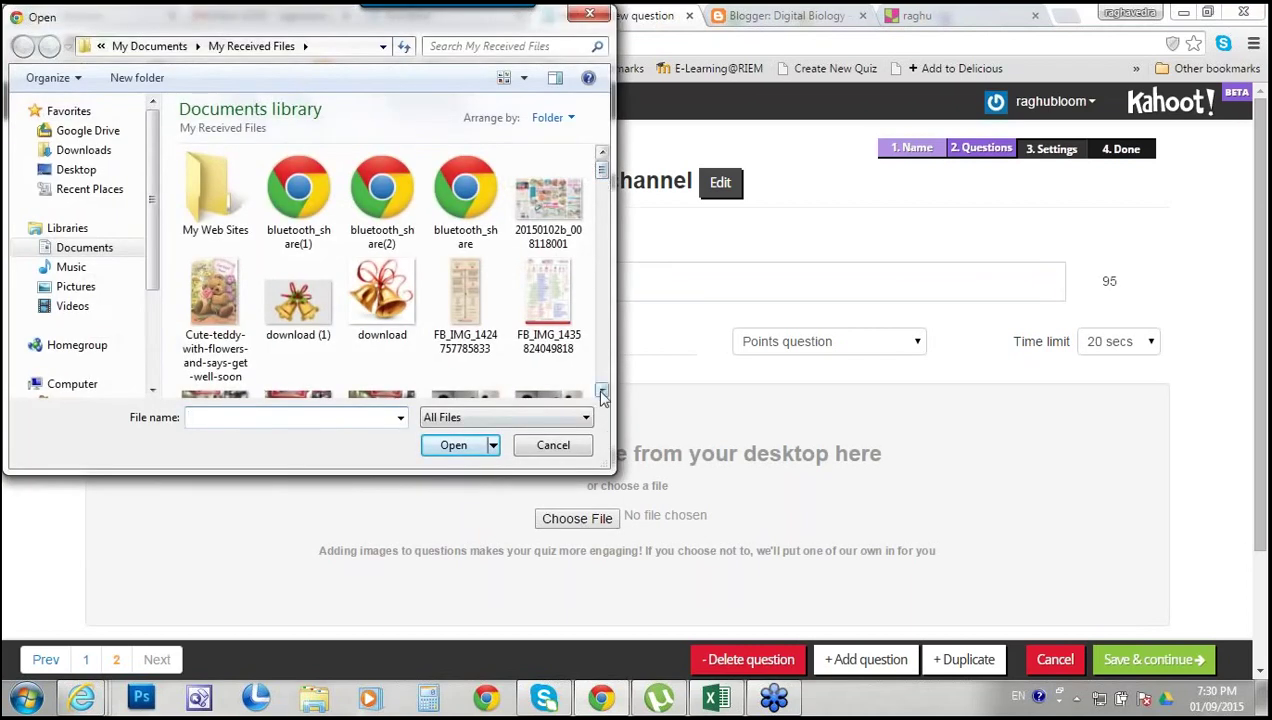
{"action": "left_click", "coordinate": [602, 391]}
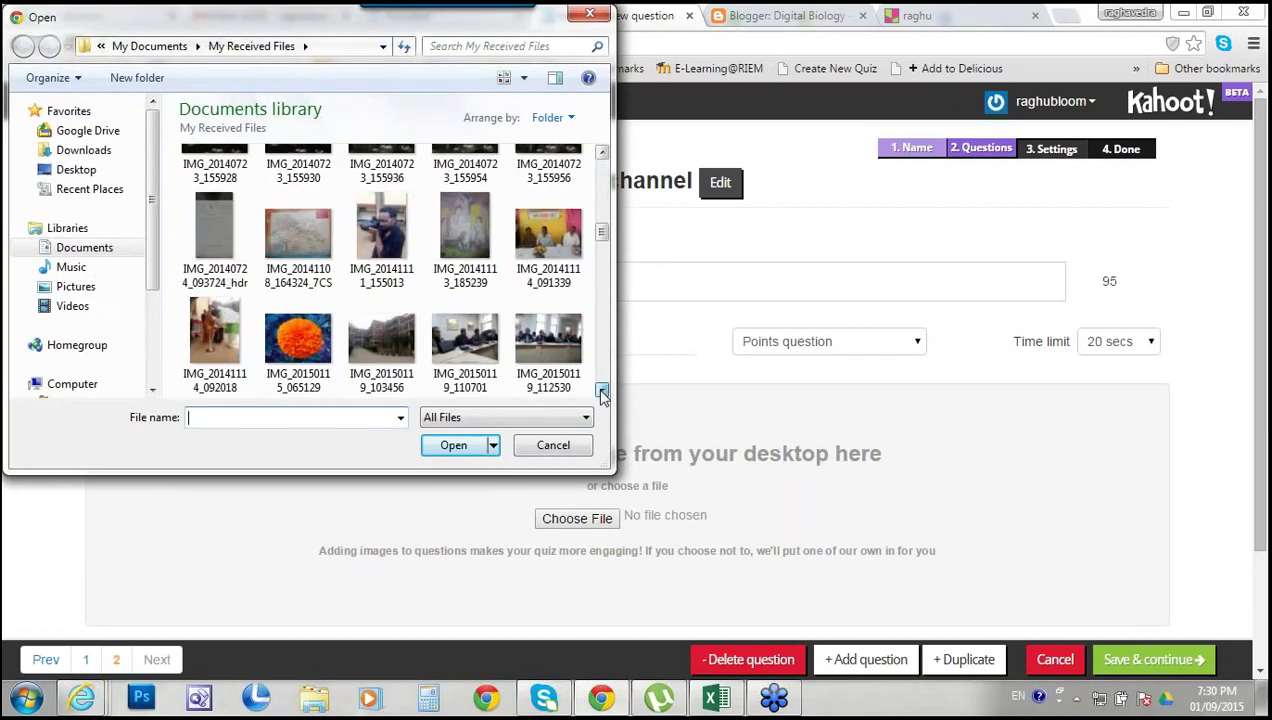
{"action": "left_click", "coordinate": [602, 391]}
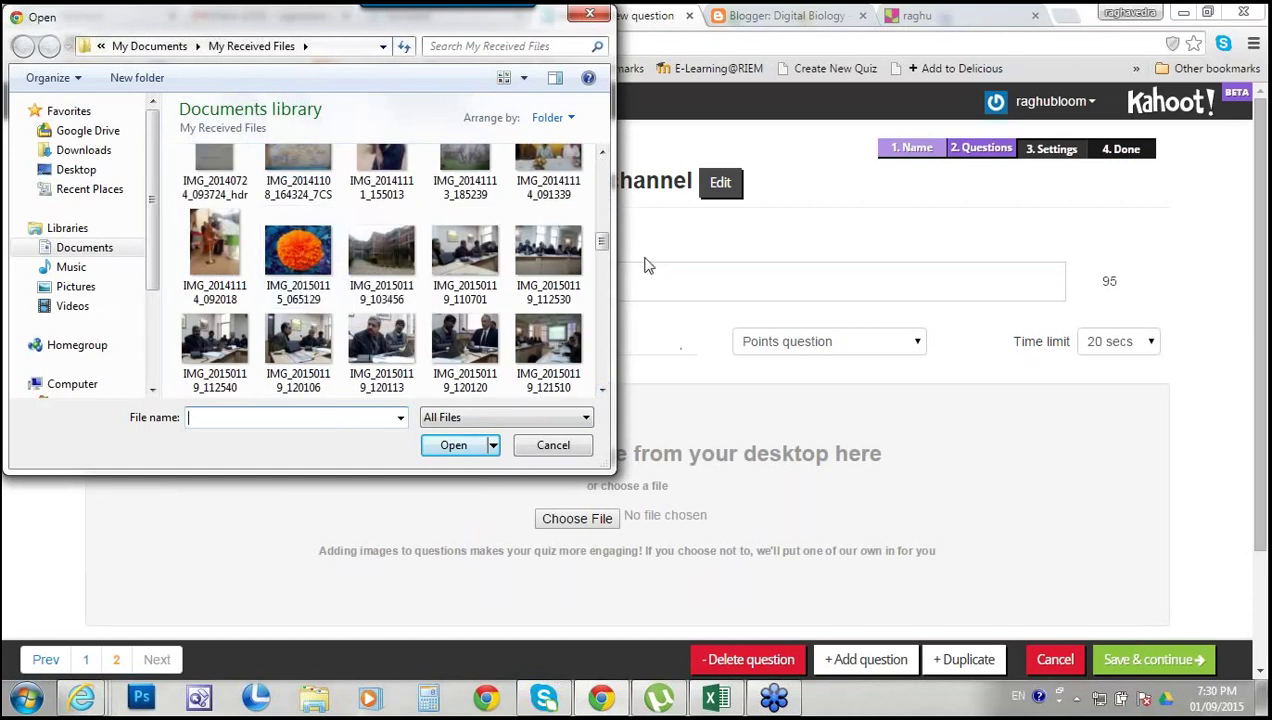
{"action": "left_click_drag", "start_coordinate": [602, 241], "coordinate": [602, 304]}
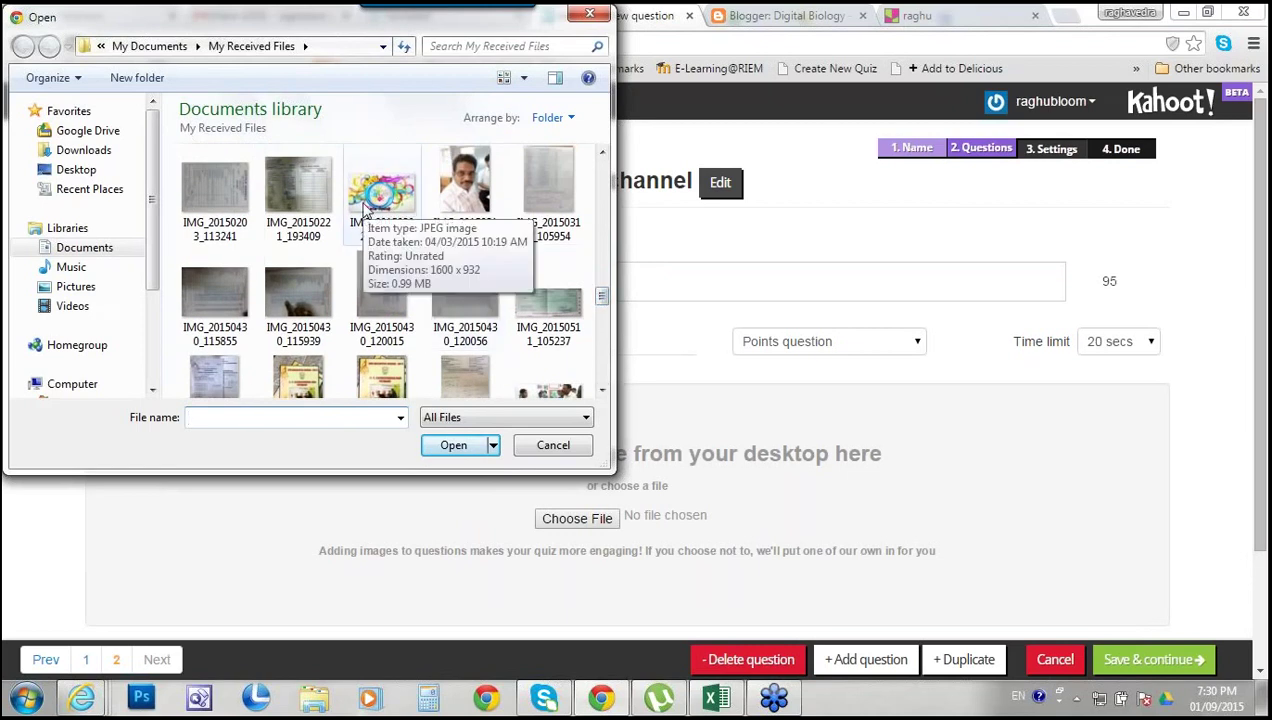
{"action": "left_click_drag", "start_coordinate": [601, 298], "coordinate": [601, 393]}
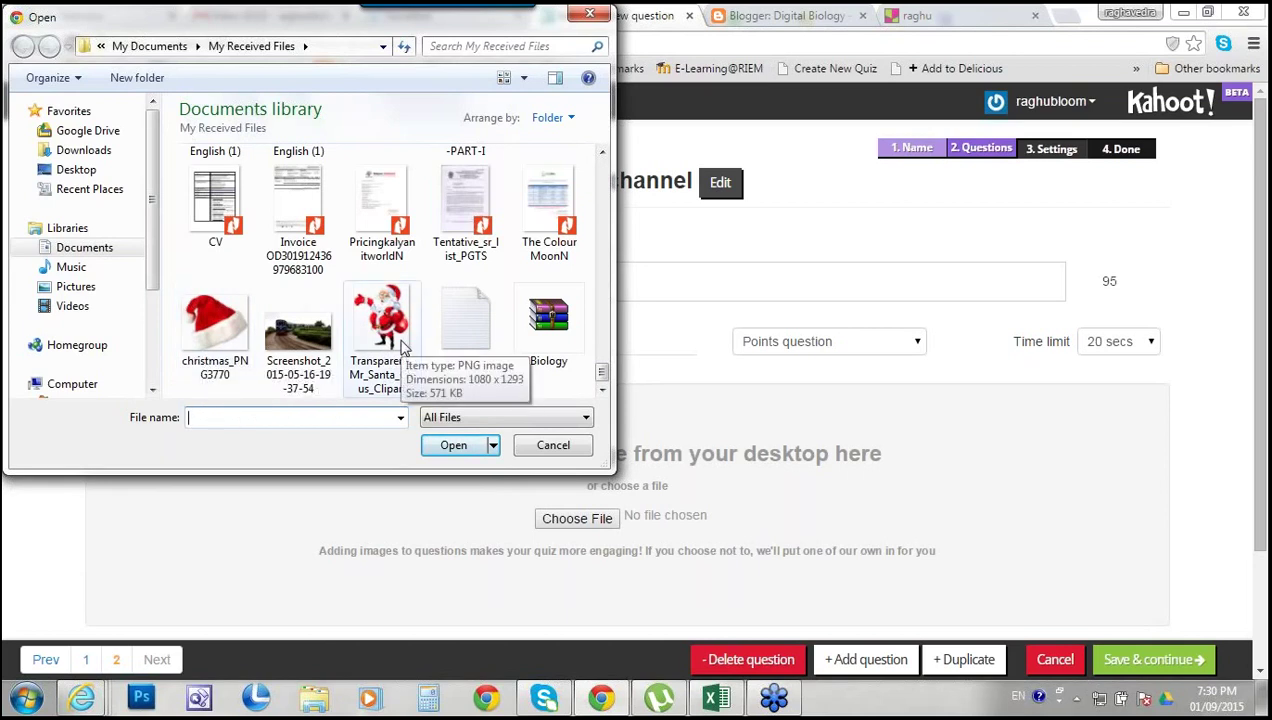
{"action": "left_click_drag", "start_coordinate": [602, 371], "coordinate": [602, 168]}
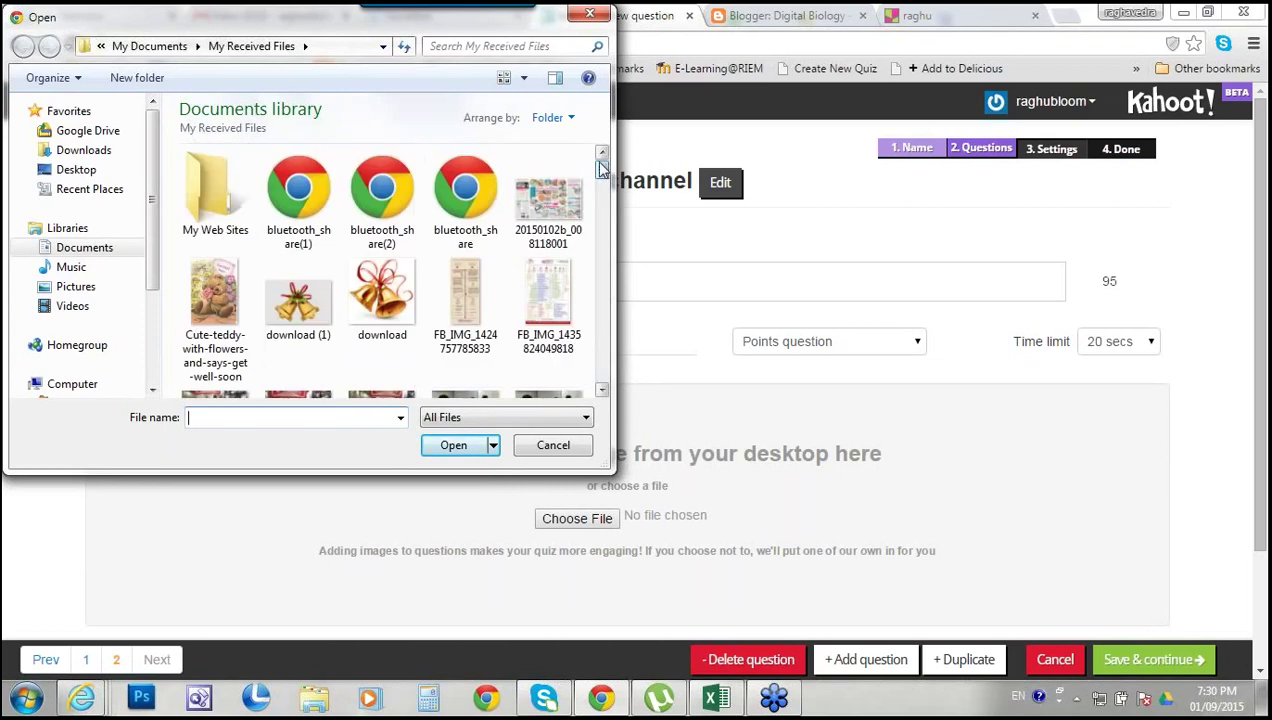
{"action": "left_click", "coordinate": [208, 282]}
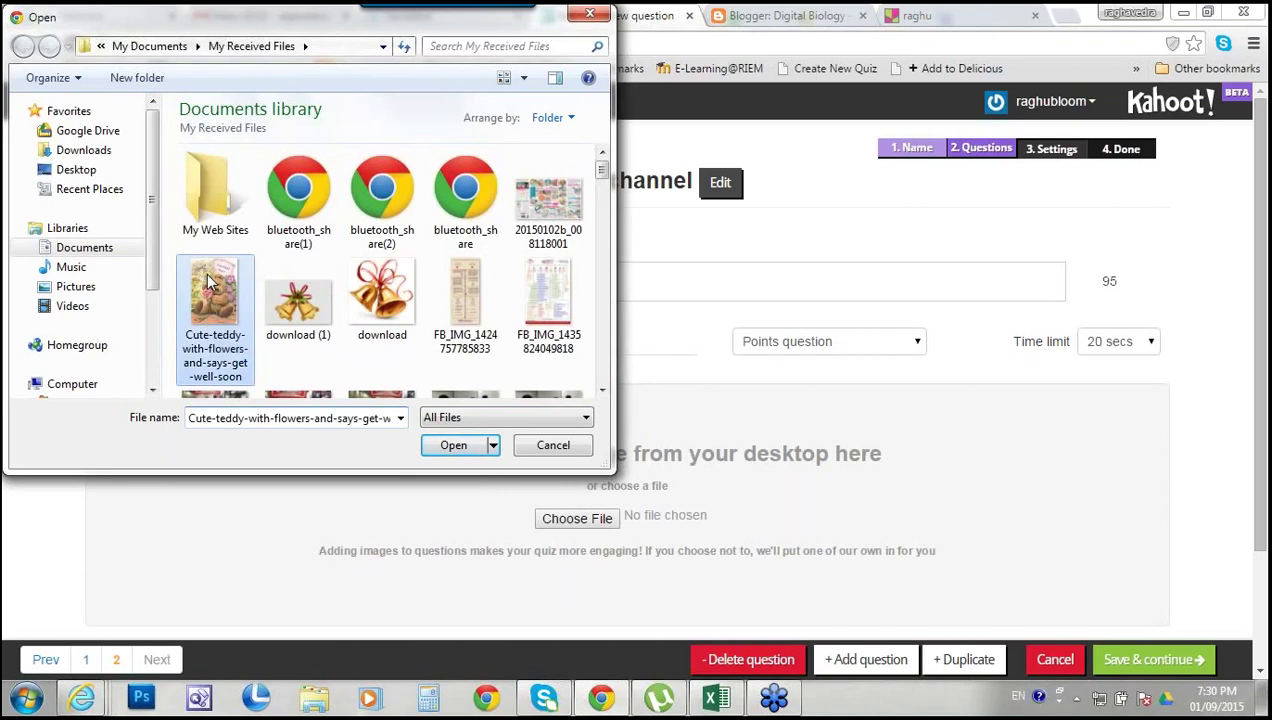
{"action": "left_click", "coordinate": [453, 445]}
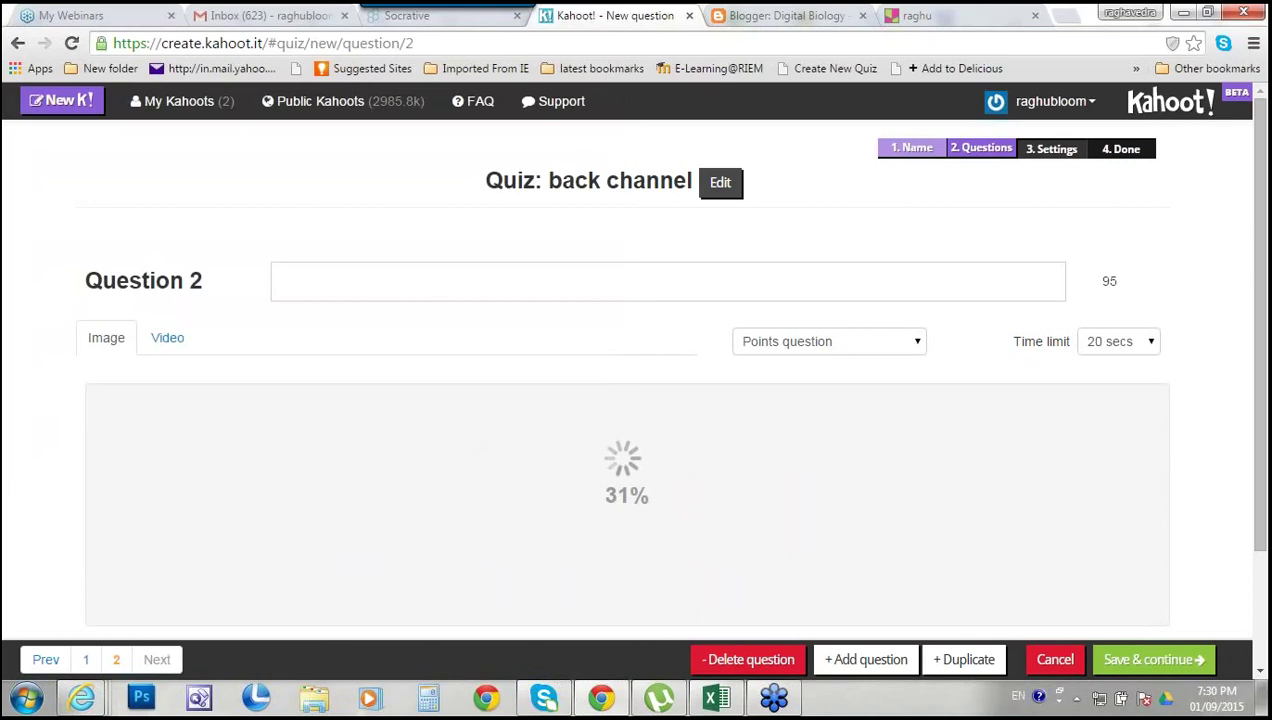
Enter "on what occasion we use this card?" as the text of question 2
{"action": "left_click", "coordinate": [433, 281]}
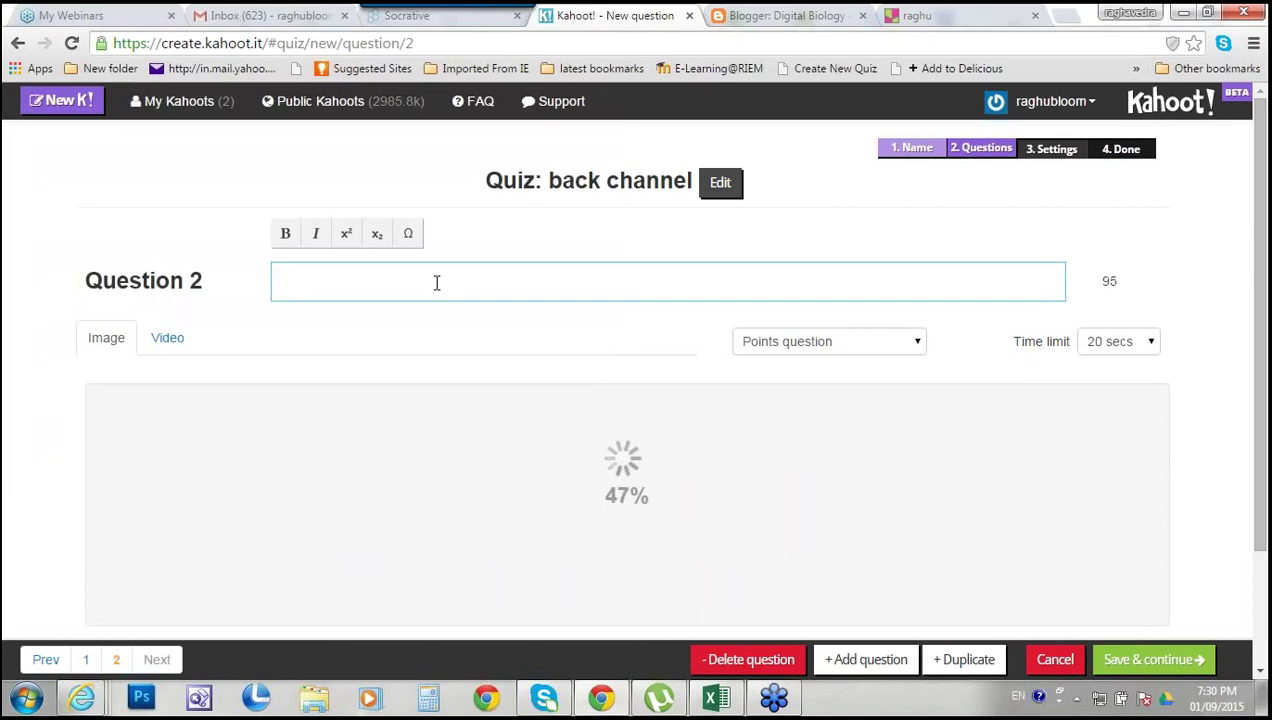
{"action": "type", "text": "what occasion w"}
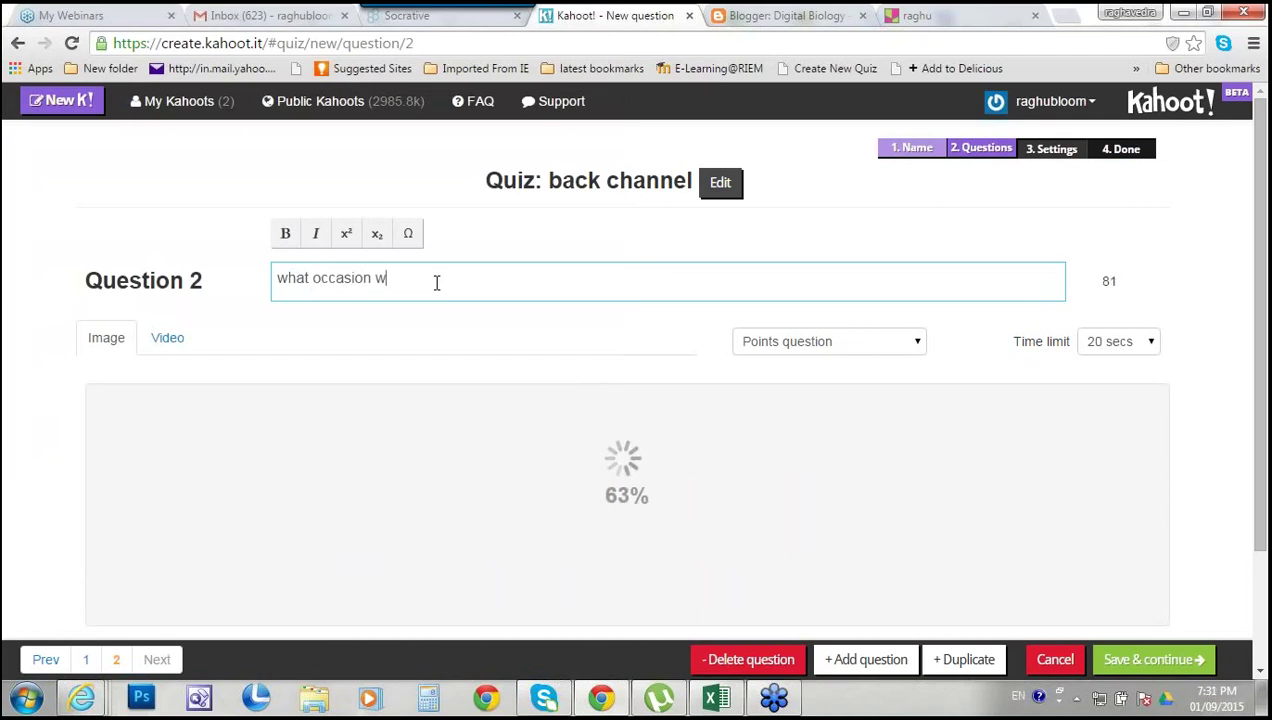
{"action": "type", "text": "e use this "}
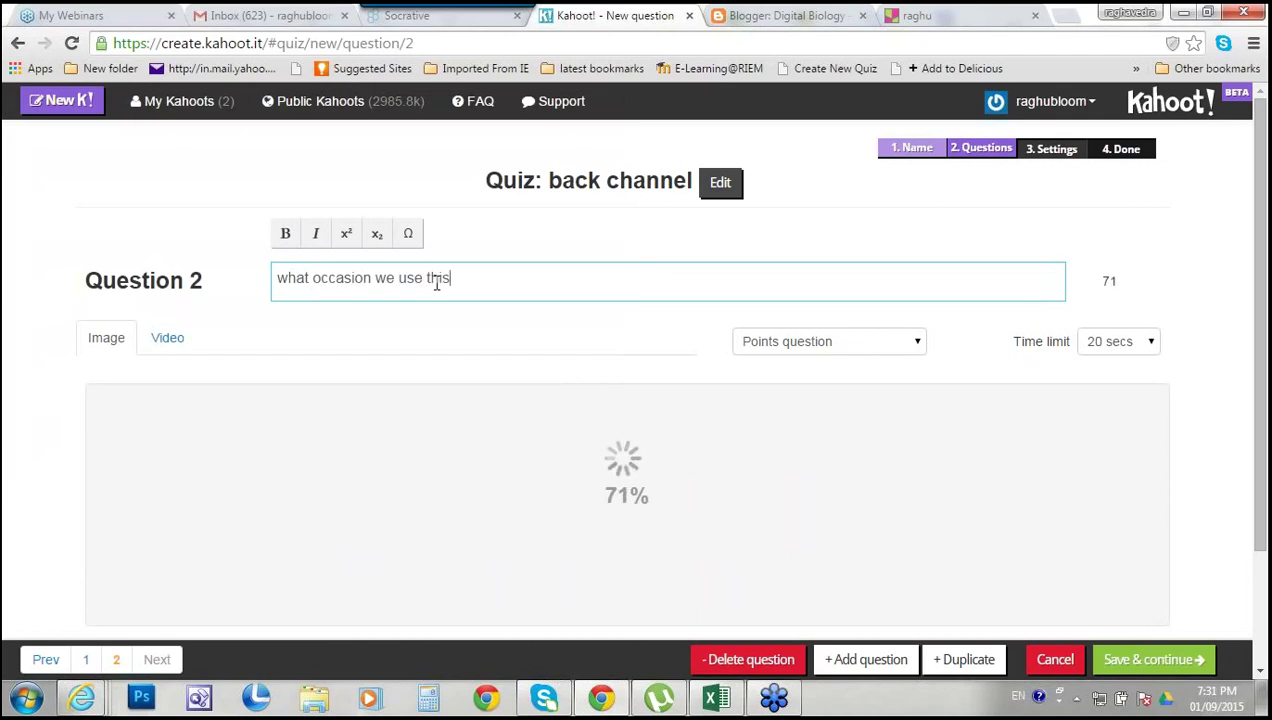
{"action": "type", "text": "card?"}
{"action": "left_click", "coordinate": [279, 280]}
{"action": "type", "text": "on"}
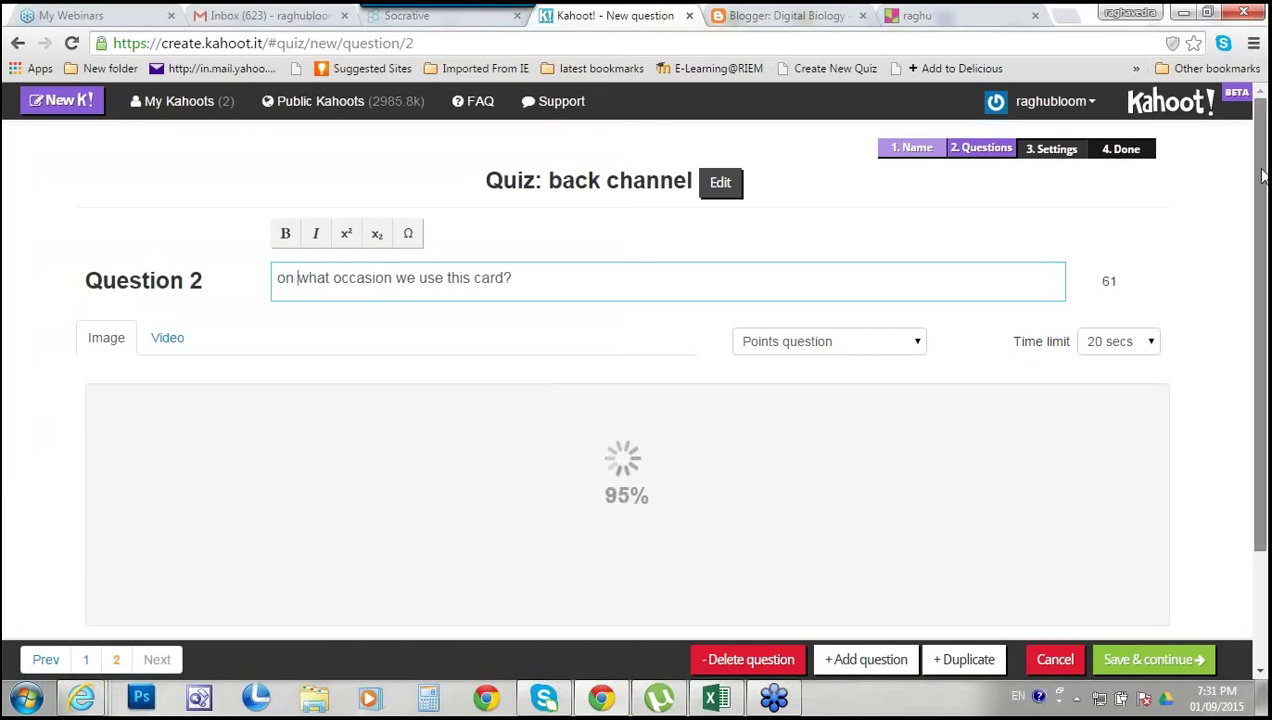
Fill in the first three answers of question 2 with "birthday", "dearth day" and "annual day"
{"action": "scroll", "coordinate": [279, 280], "scroll_direction": "down", "scroll_amount": 1}
{"action": "scroll", "coordinate": [329, 555], "scroll_direction": "down", "scroll_amount": 1}
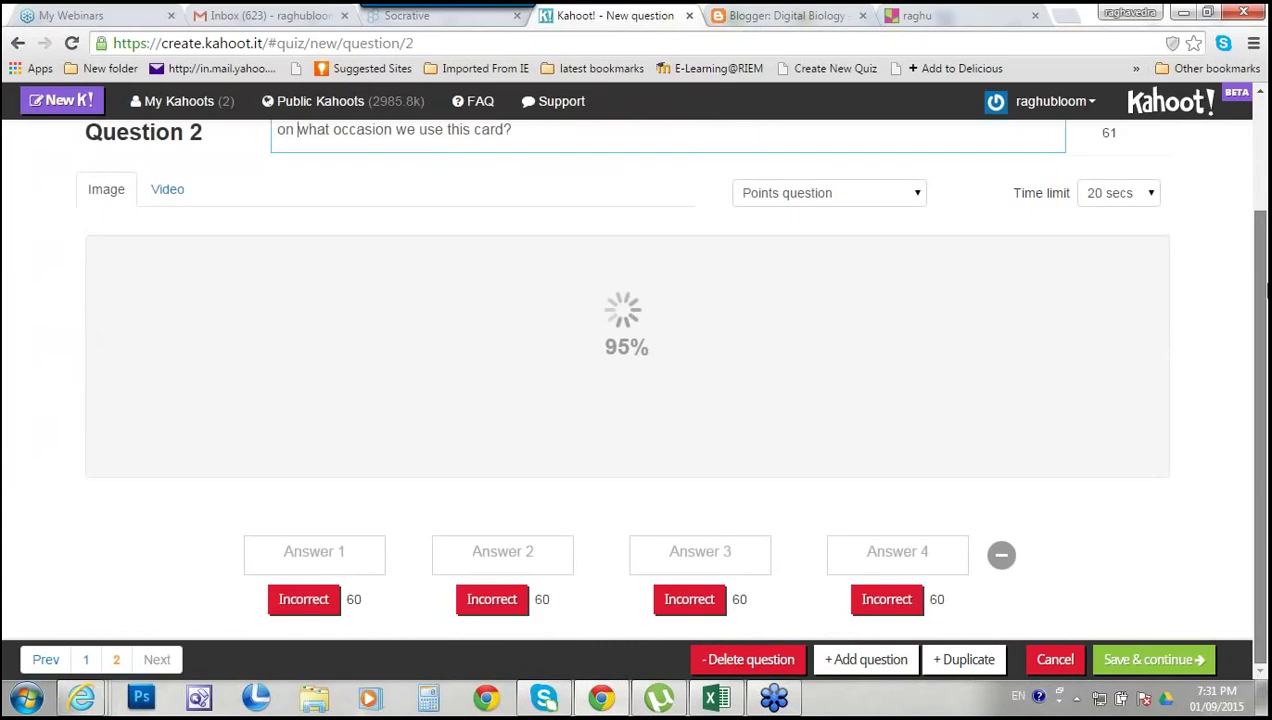
{"action": "left_click", "coordinate": [329, 555]}
{"action": "type", "text": "birthday"}
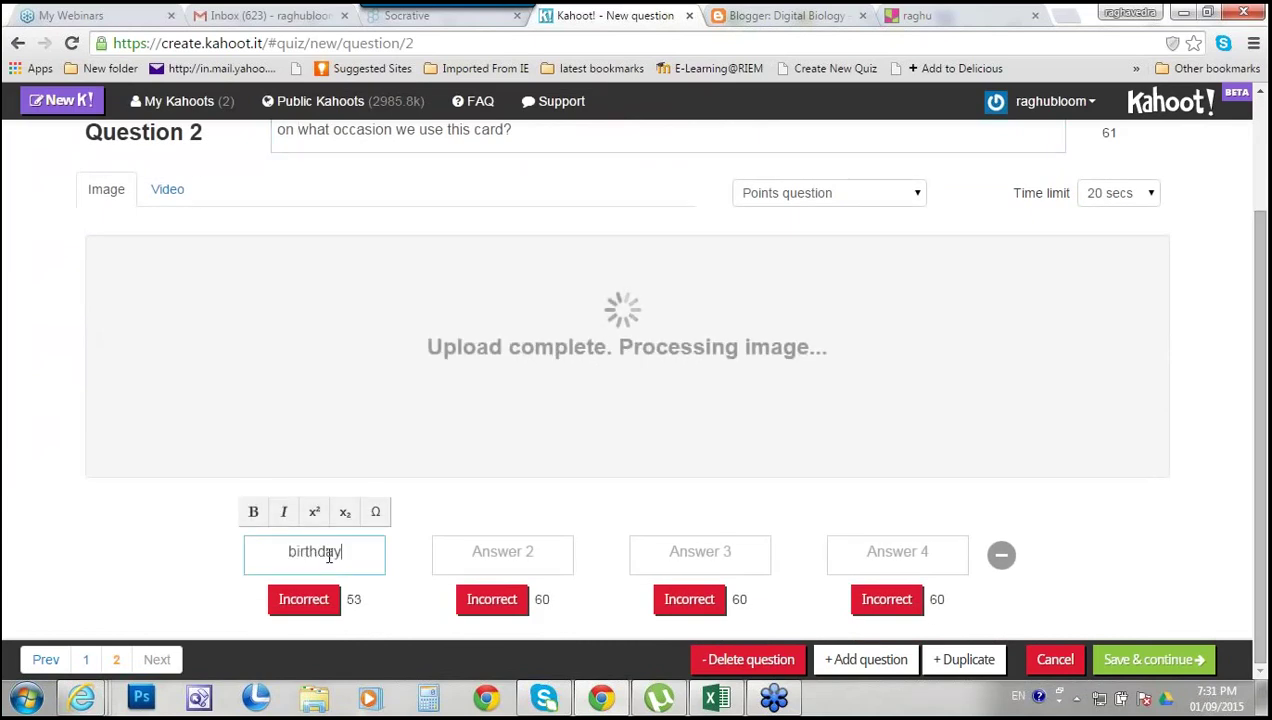
{"action": "key", "text": "Tab"}
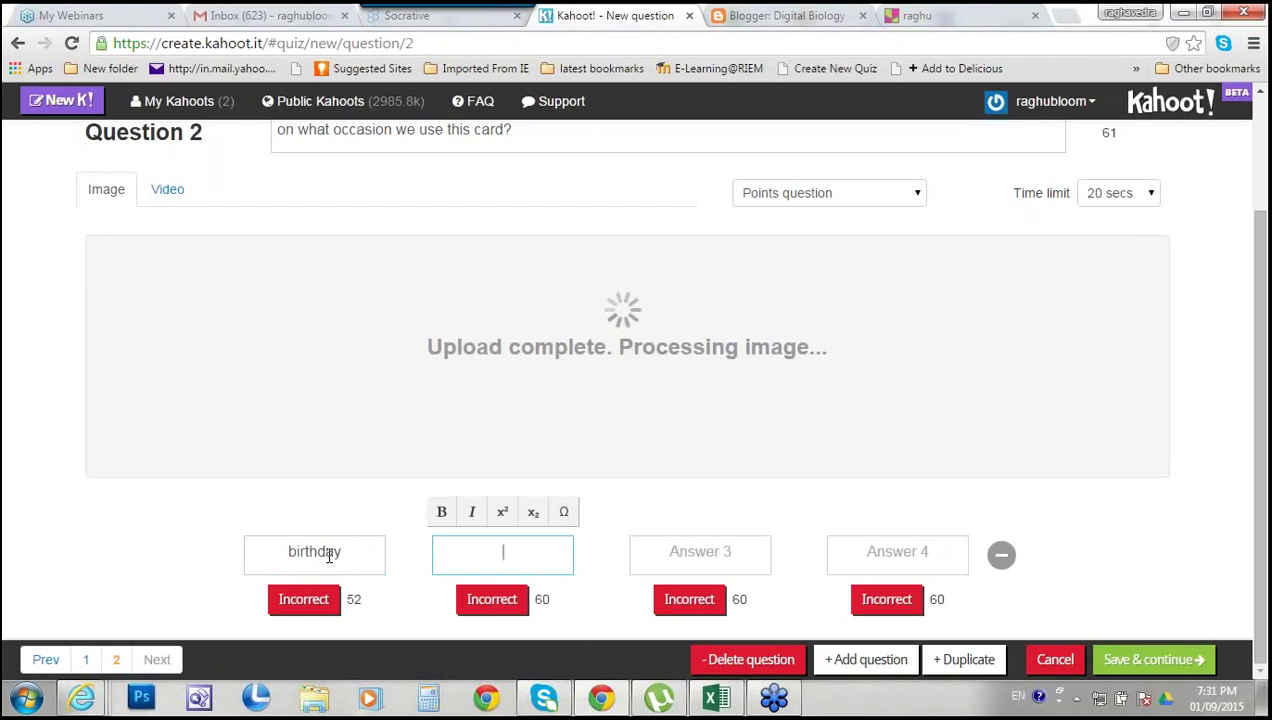
{"action": "type", "text": "dearth day"}
{"action": "key", "text": "Tab"}
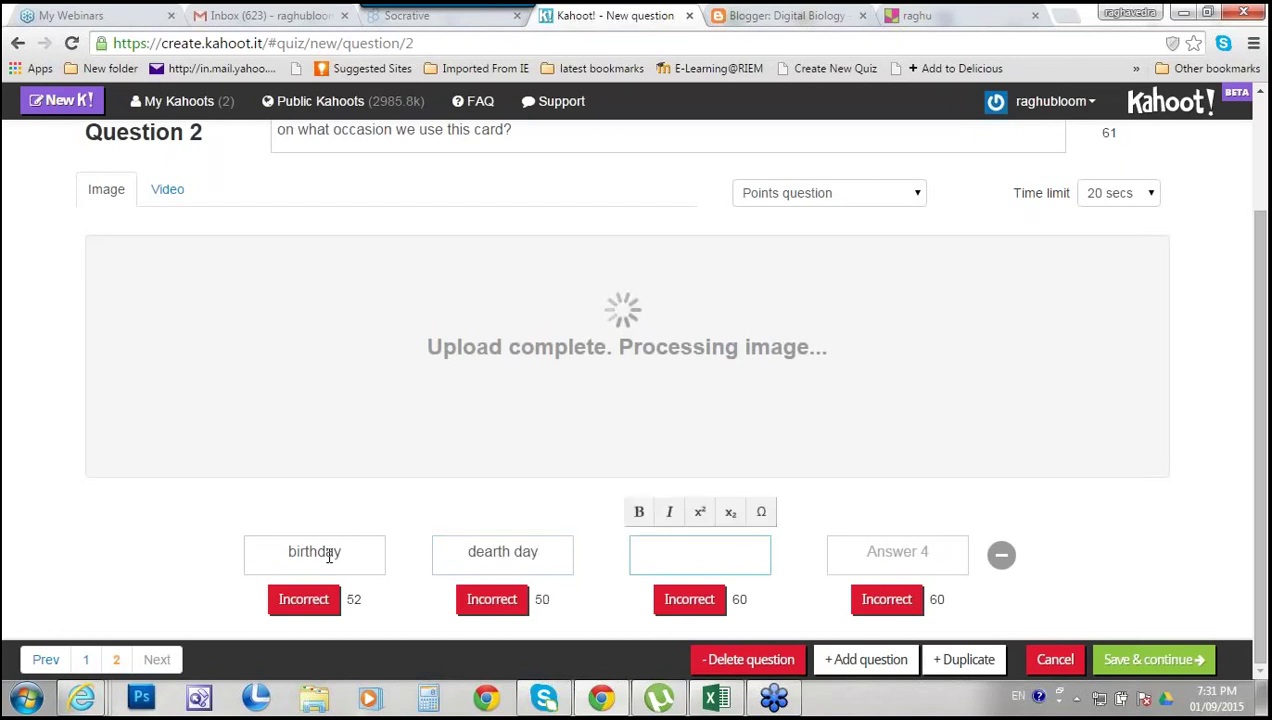
{"action": "type", "text": "annual day"}
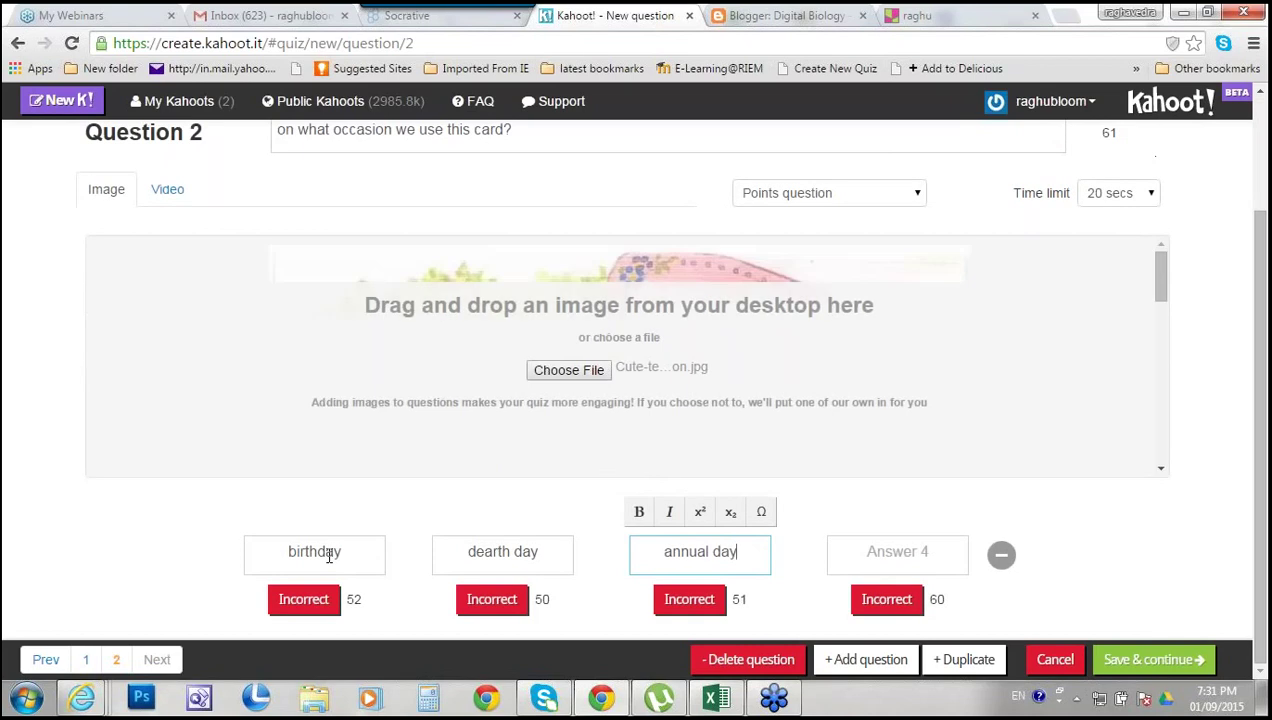
Enter "for hospitalized frined" as the fourth answer, using the spell checker's suggestion for "hospitalized"
{"action": "left_click", "coordinate": [893, 563]}
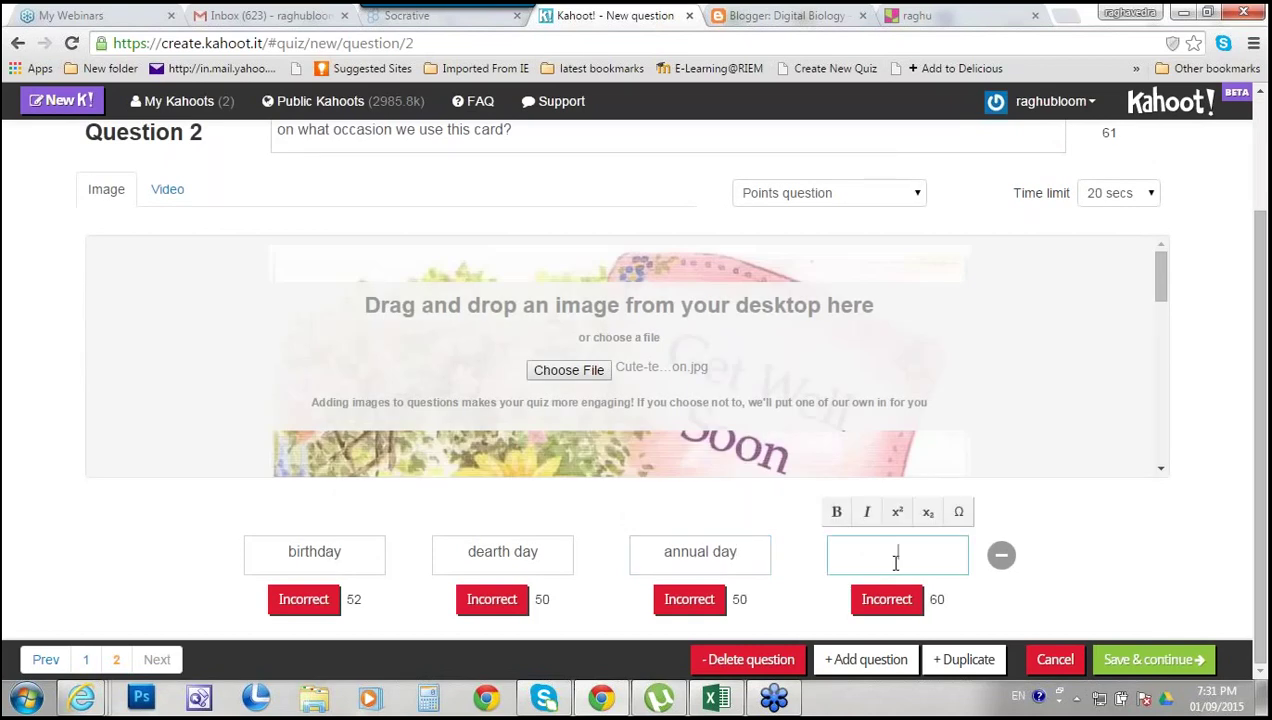
{"action": "type", "text": "in h"}
{"action": "type", "text": "o"}
{"action": "key", "text": "BackSpace"}
{"action": "key", "text": "BackSpace"}
{"action": "key", "text": "BackSpace"}
{"action": "type", "text": "for hospitalised f"}
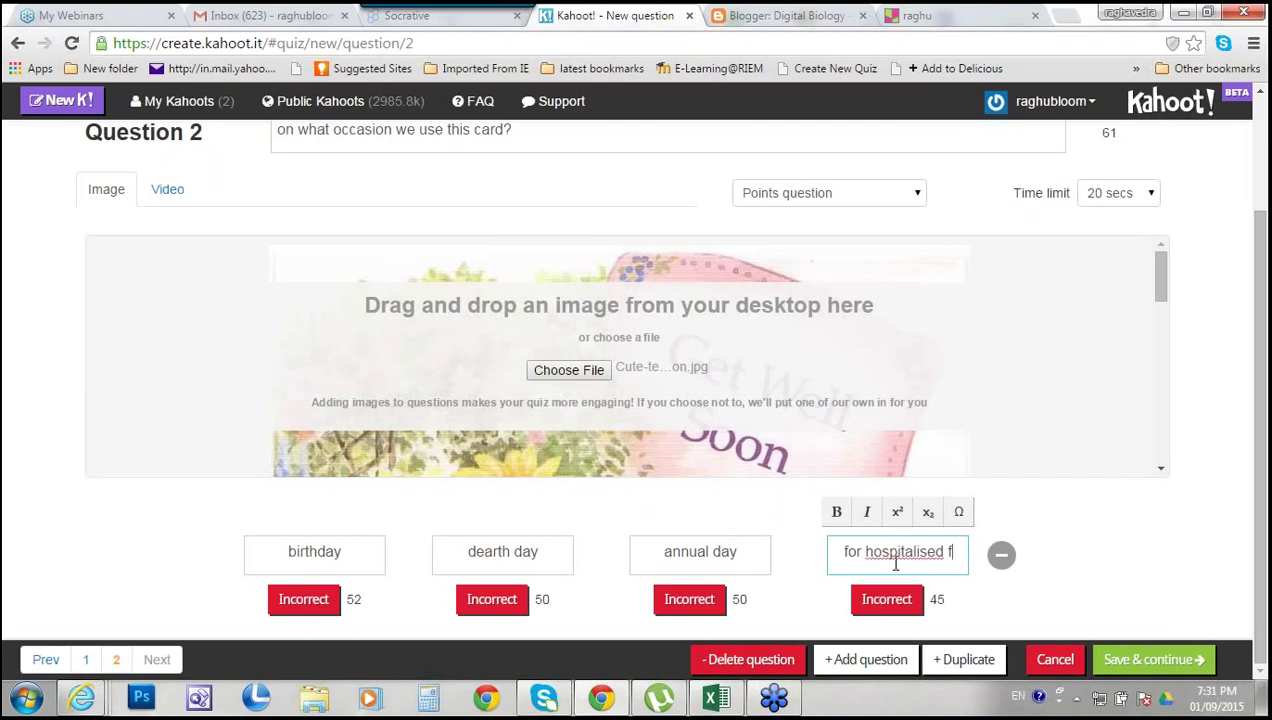
{"action": "type", "text": "rined"}
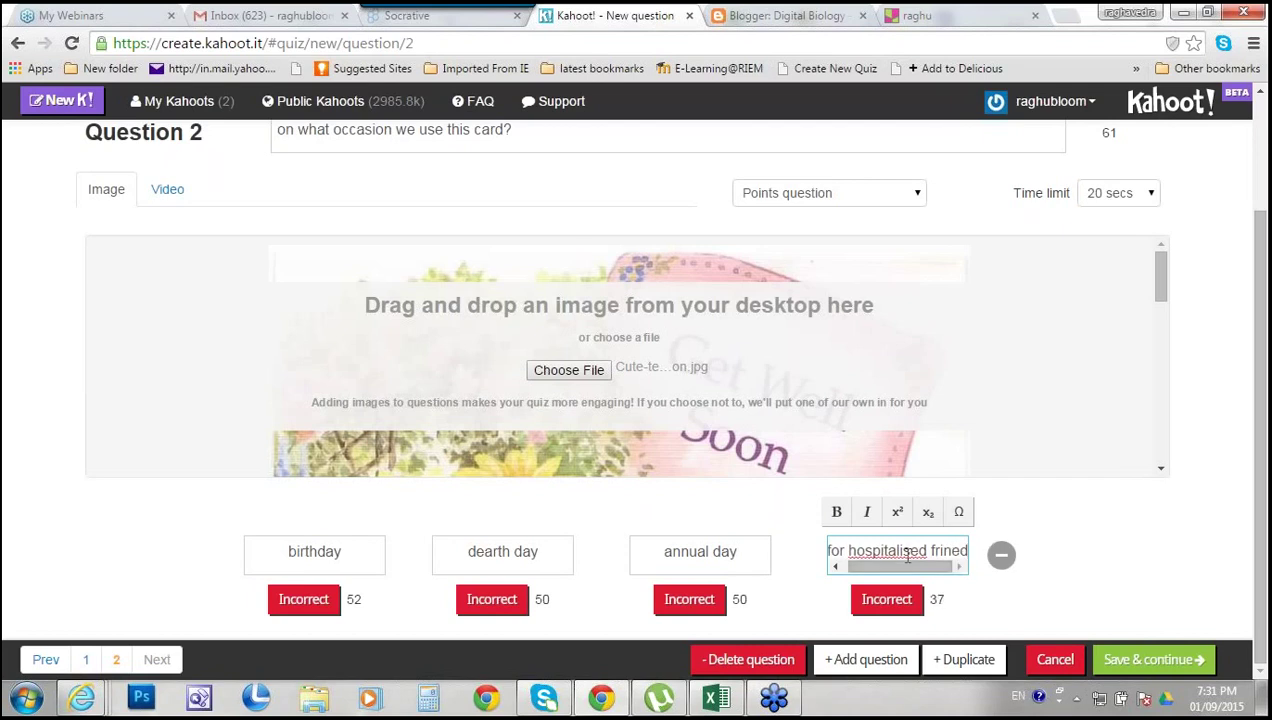
{"action": "right_click", "coordinate": [906, 556]}
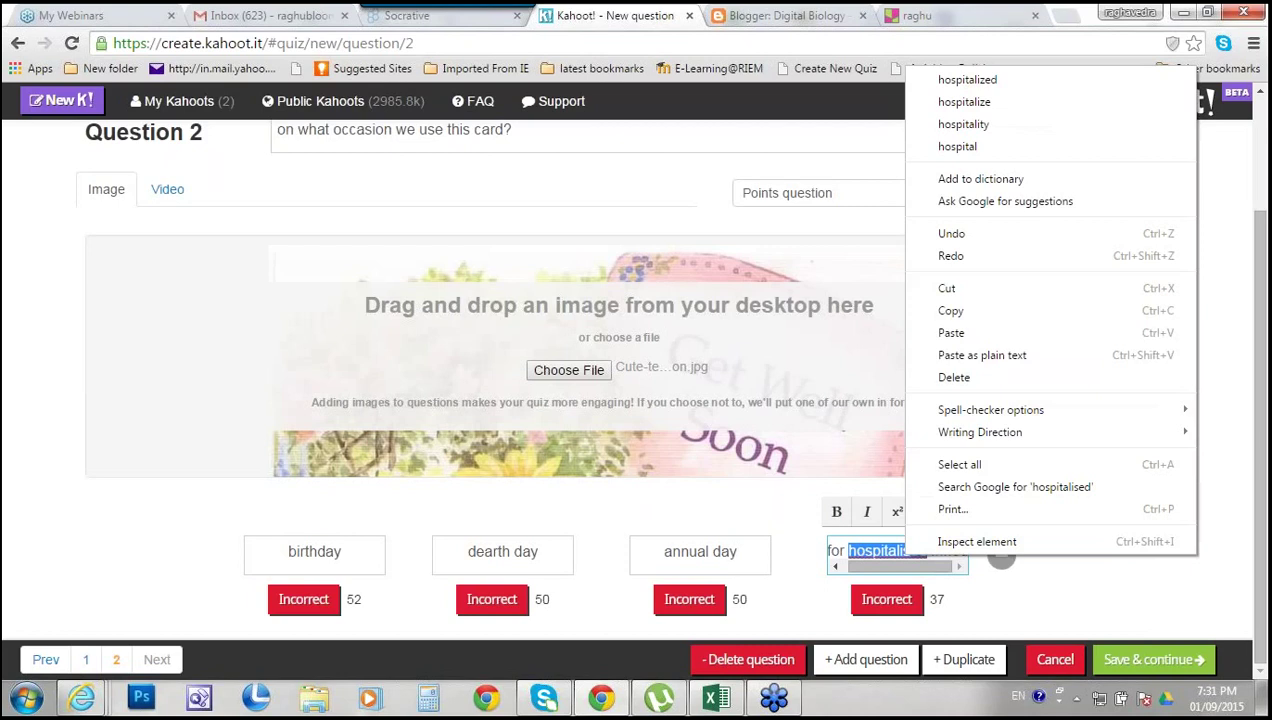
{"action": "left_click", "coordinate": [980, 80]}
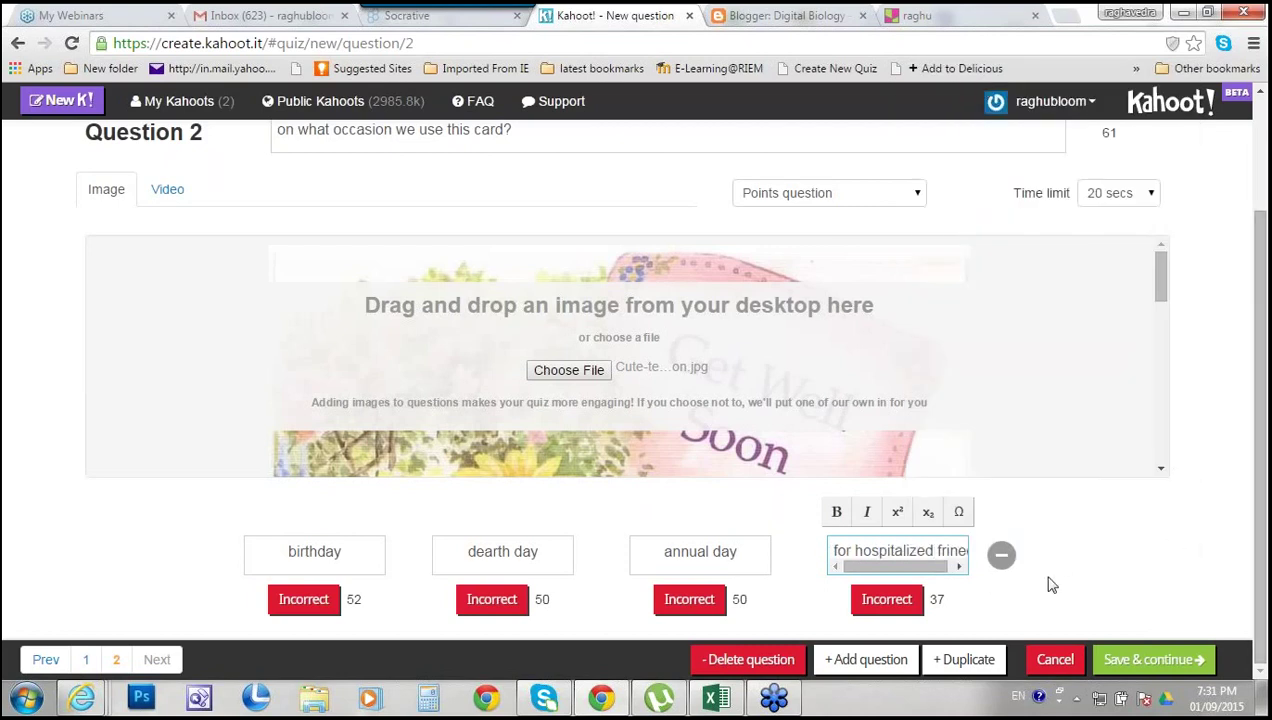
Mark the fourth answer of question 2 as correct, and save the questions in their current order to reach the quiz settings
{"action": "left_click", "coordinate": [888, 599]}
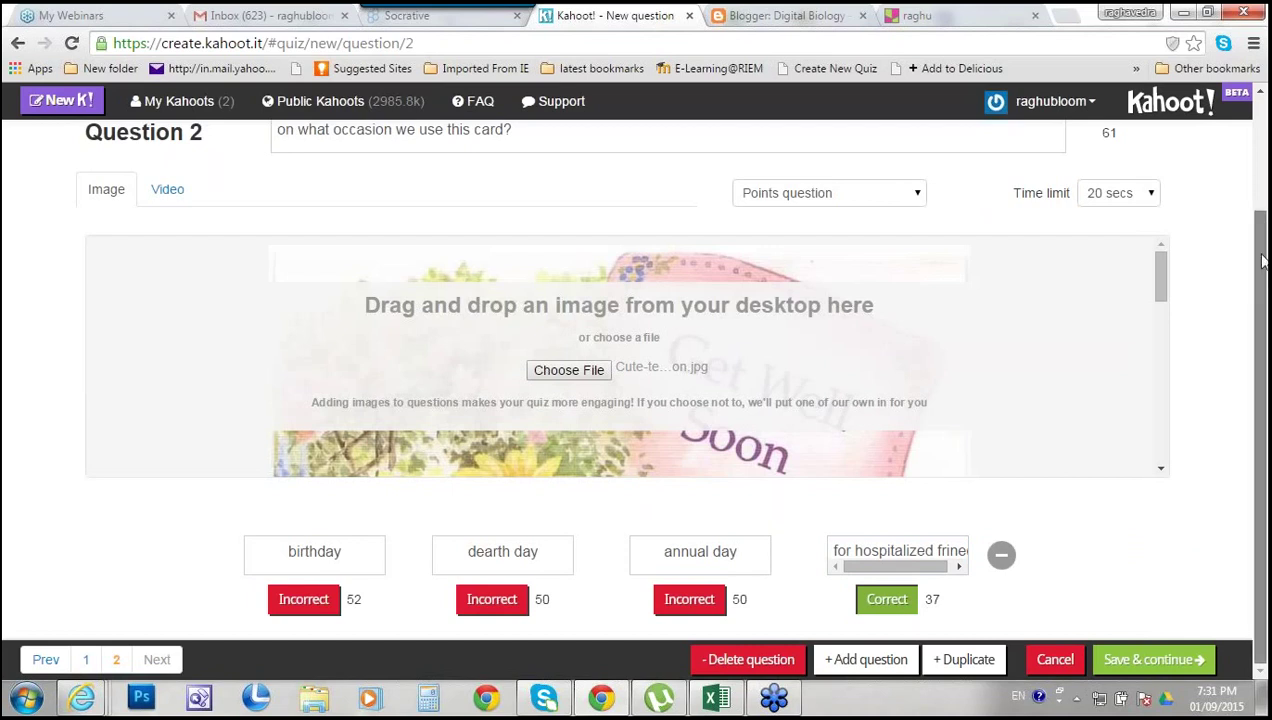
{"action": "mouse_move", "coordinate": [1263, 238]}
{"action": "left_mouse_down"}
{"action": "mouse_move", "coordinate": [1263, 203]}
{"action": "mouse_move", "coordinate": [1258, 240]}
{"action": "left_mouse_up"}
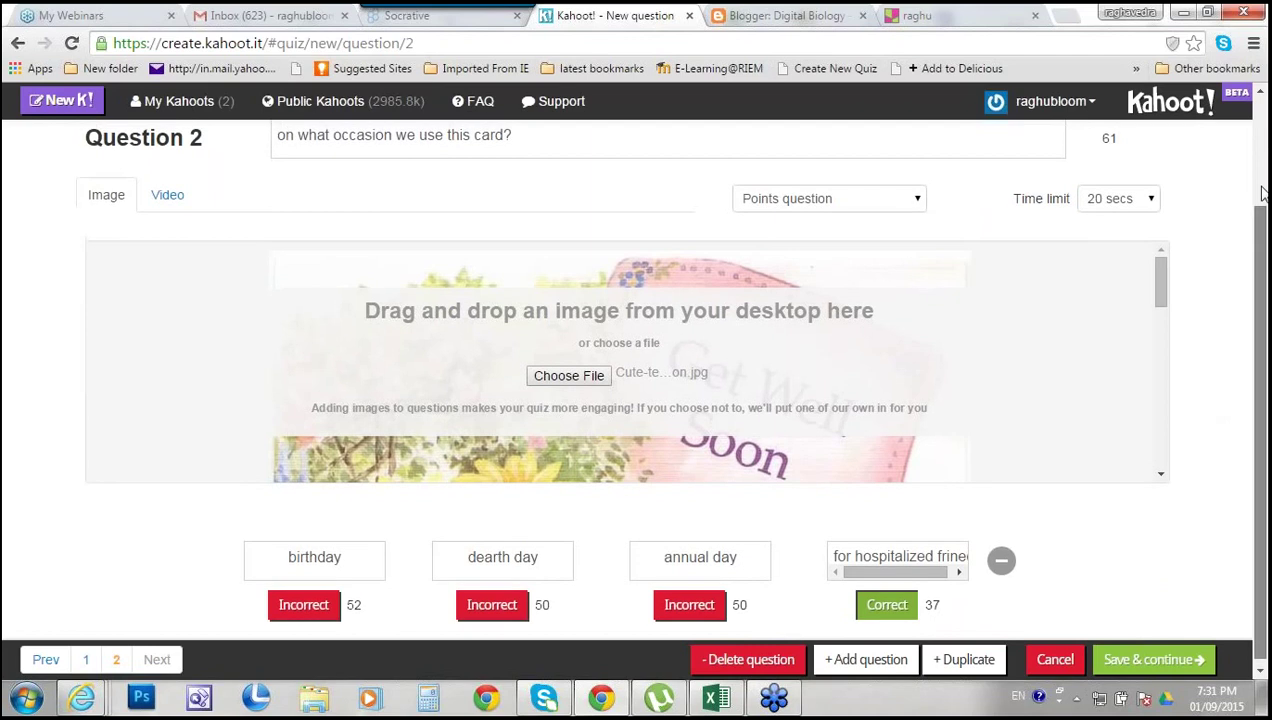
{"action": "scroll", "coordinate": [1259, 227], "scroll_direction": "up", "scroll_amount": 2}
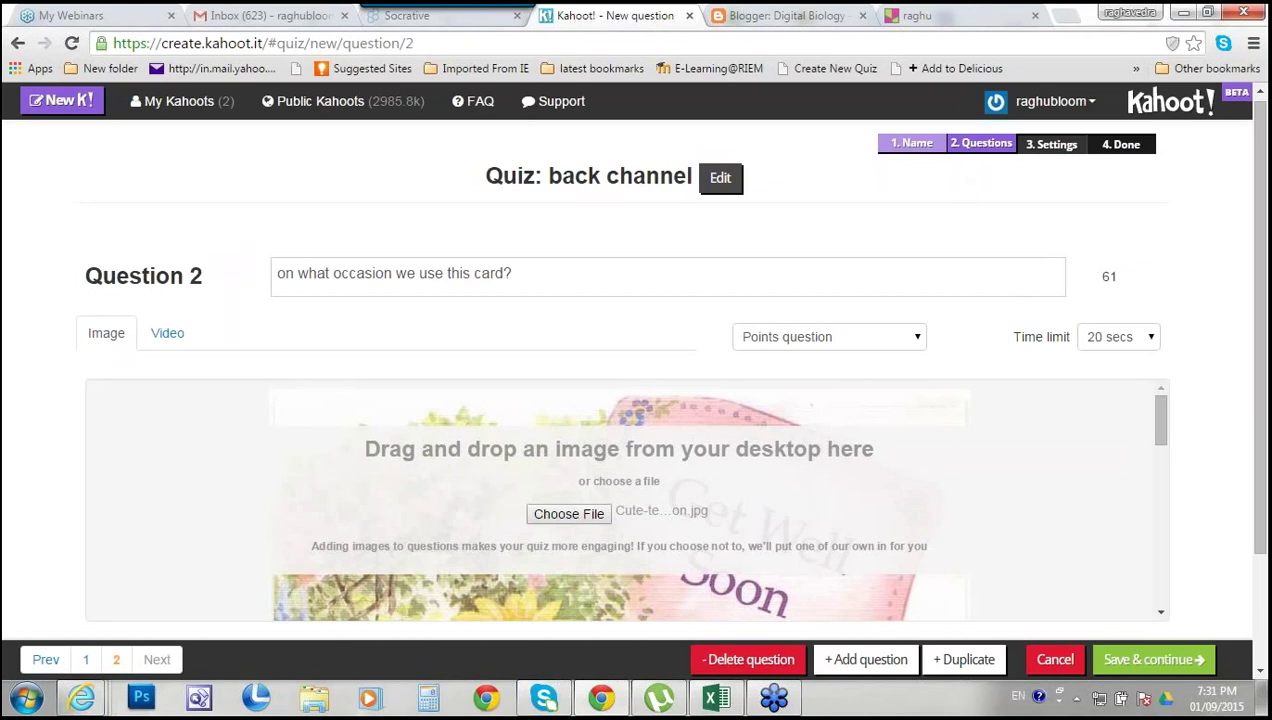
{"action": "left_click_drag", "start_coordinate": [1254, 320], "coordinate": [1254, 426]}
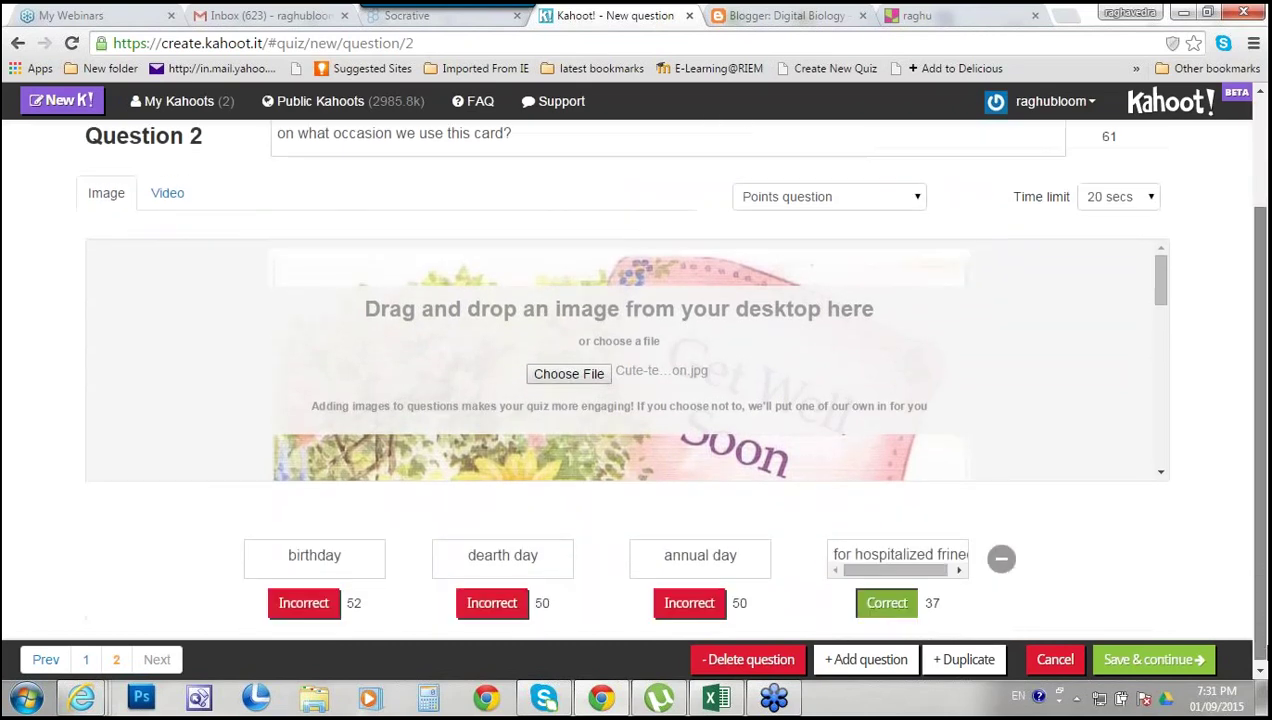
{"action": "left_click", "coordinate": [1145, 660]}
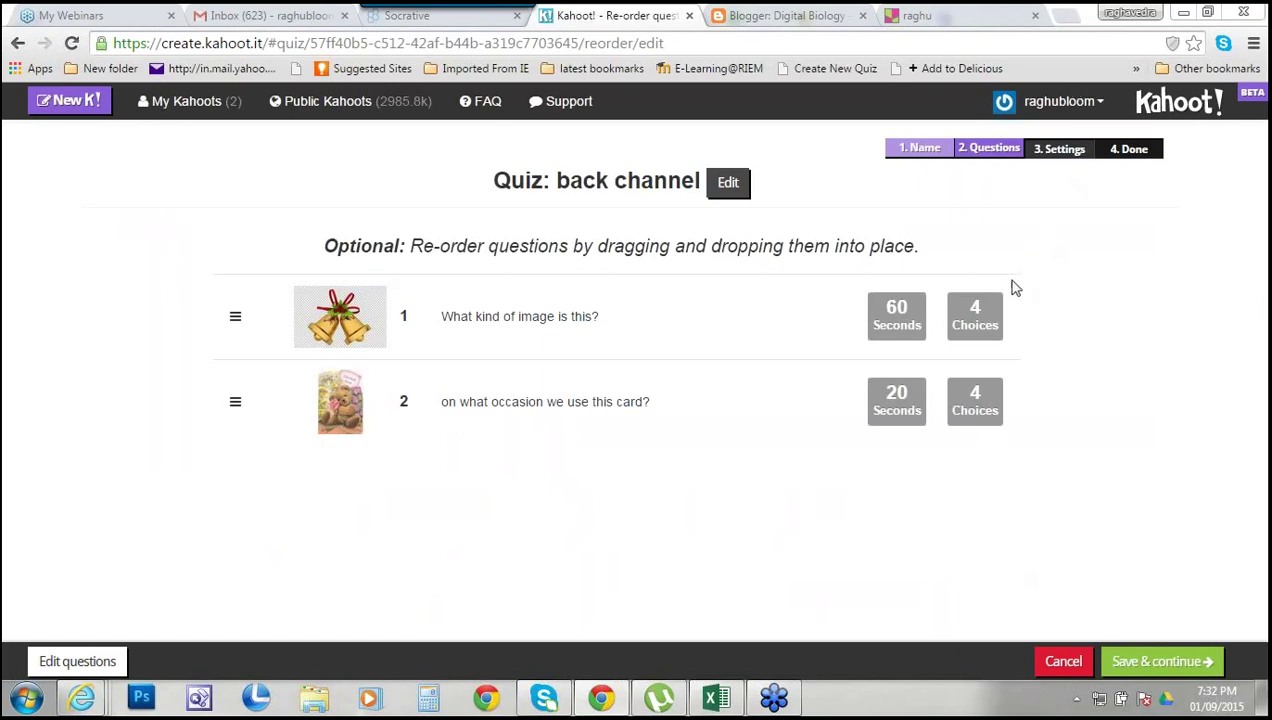
{"action": "left_click", "coordinate": [1150, 662]}
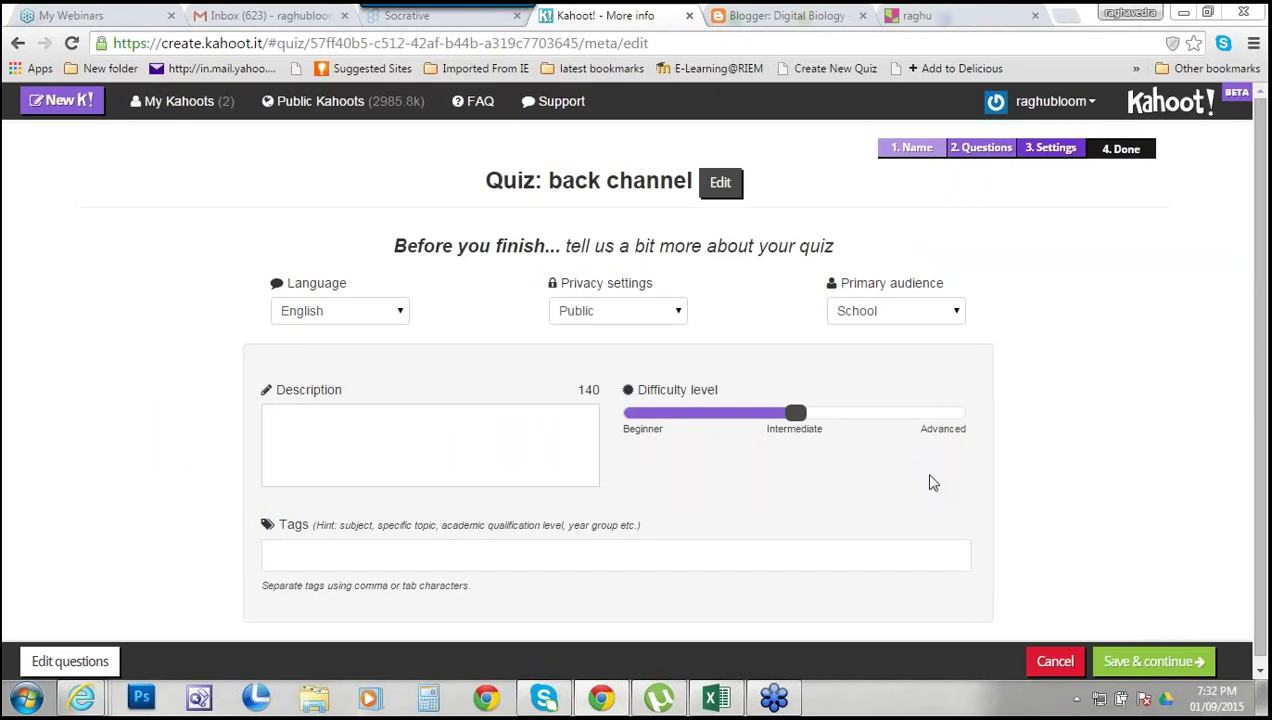
Check the privacy options, leaving the quiz Public, and choose School as the primary audience
{"action": "left_click", "coordinate": [676, 311]}
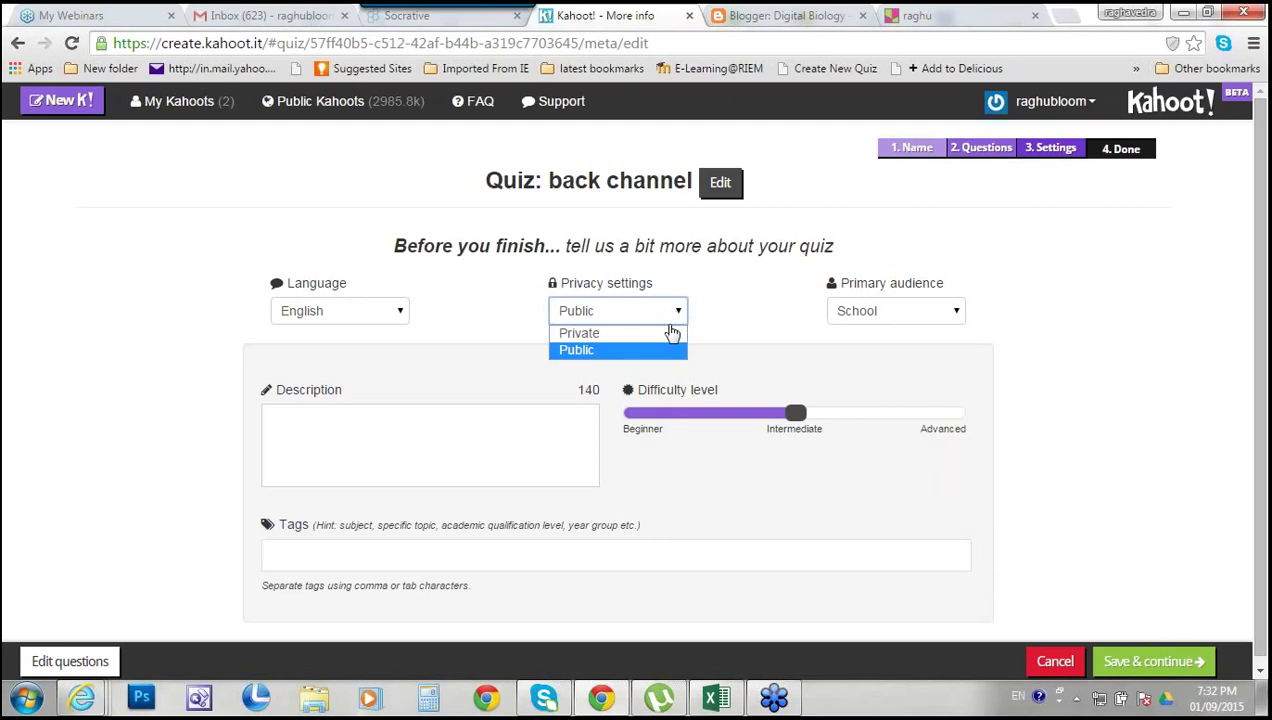
{"action": "left_click", "coordinate": [676, 318]}
{"action": "left_click", "coordinate": [860, 318]}
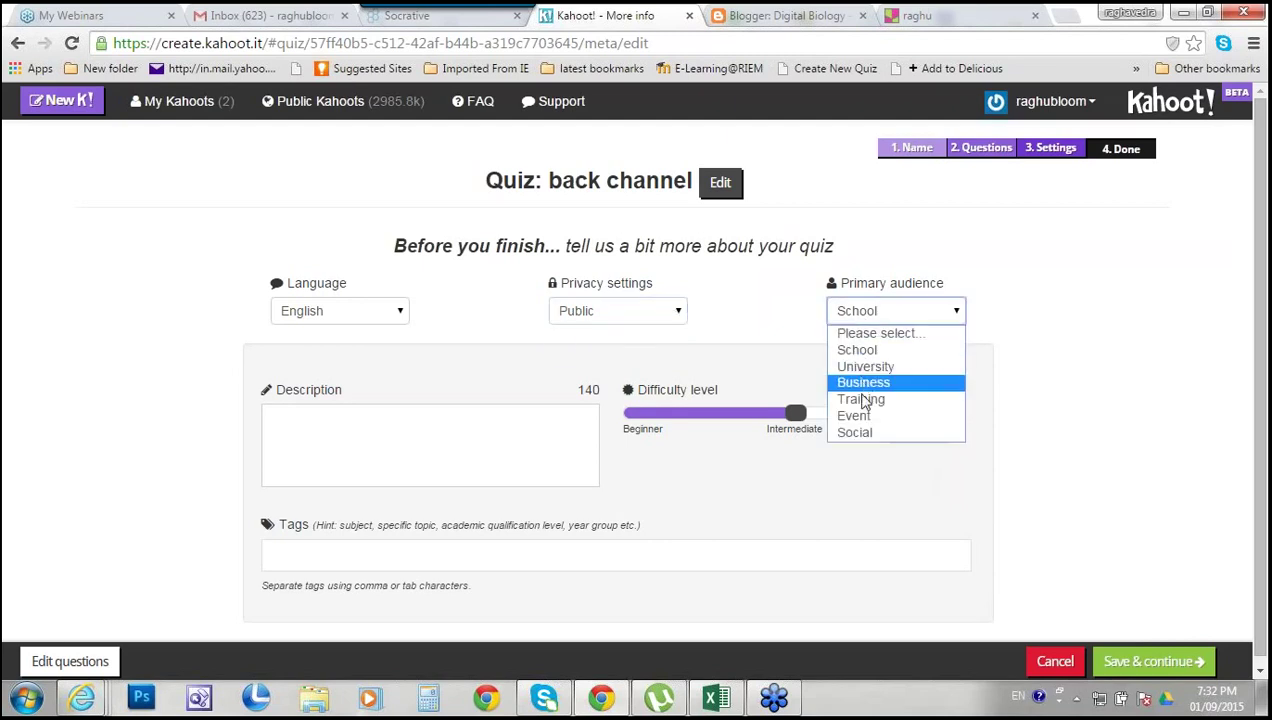
{"action": "left_click", "coordinate": [866, 350]}
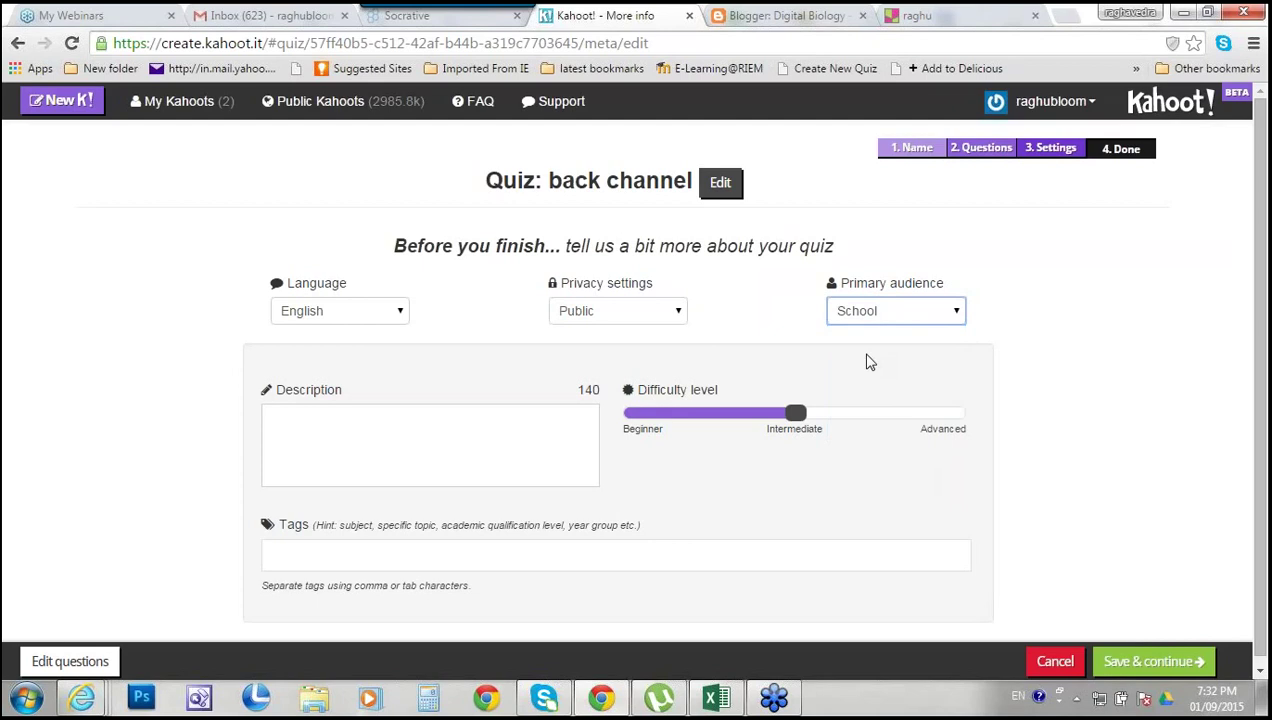
Enter "just sample" as the quiz description and set the difficulty level to Beginner
{"action": "left_click", "coordinate": [498, 463]}
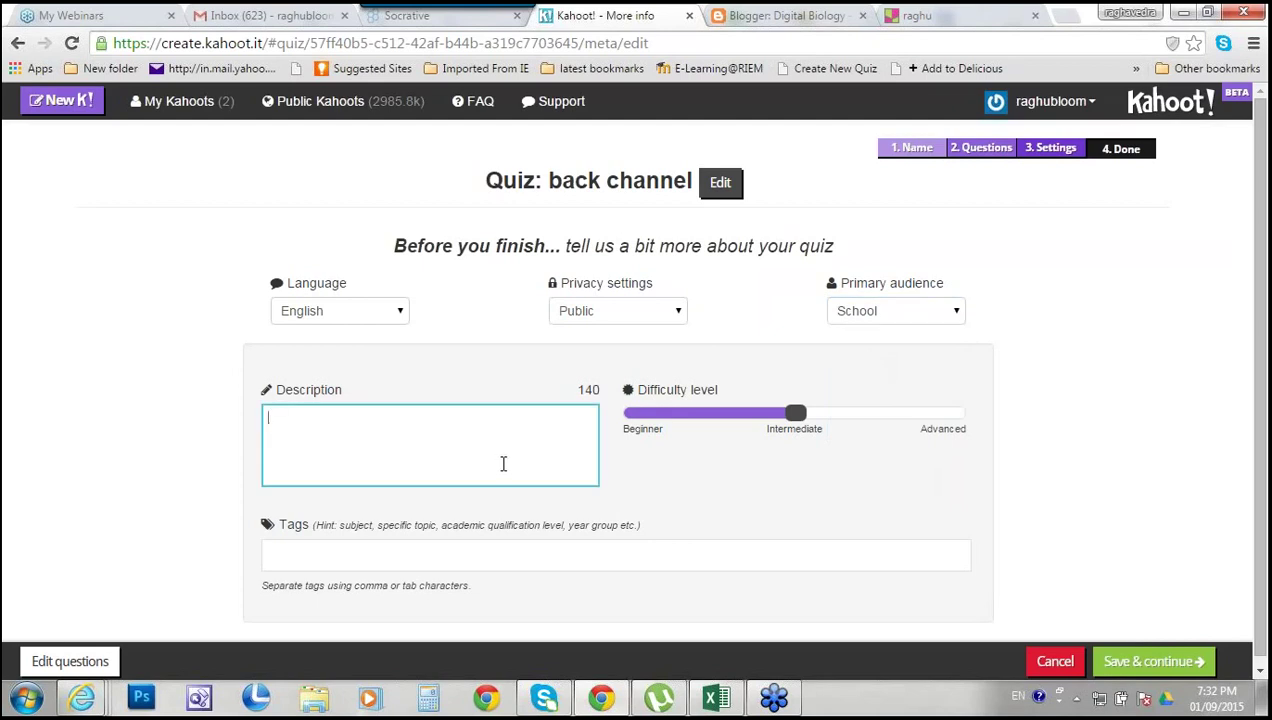
{"action": "type", "text": "just sample"}
{"action": "left_click_drag", "start_coordinate": [796, 414], "coordinate": [632, 422]}
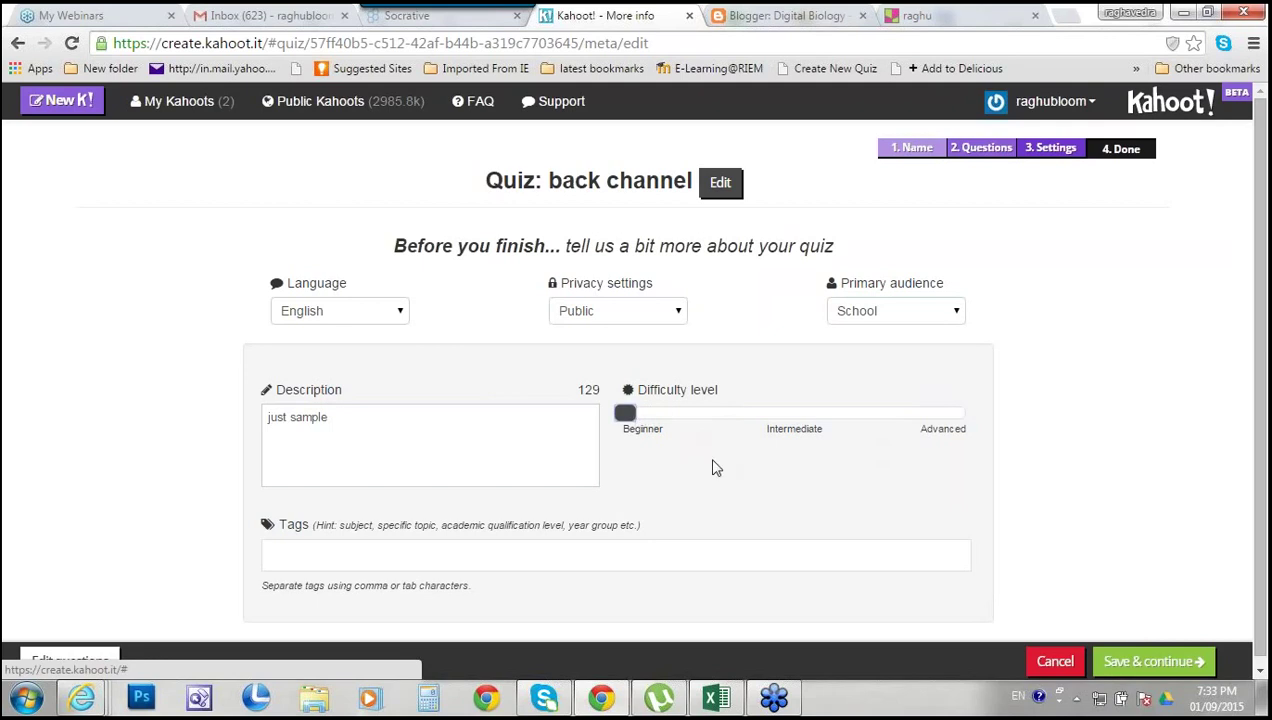
Save the quiz settings without any tags, and finish the quiz without a cover image or lobby video
{"action": "left_click", "coordinate": [797, 557]}
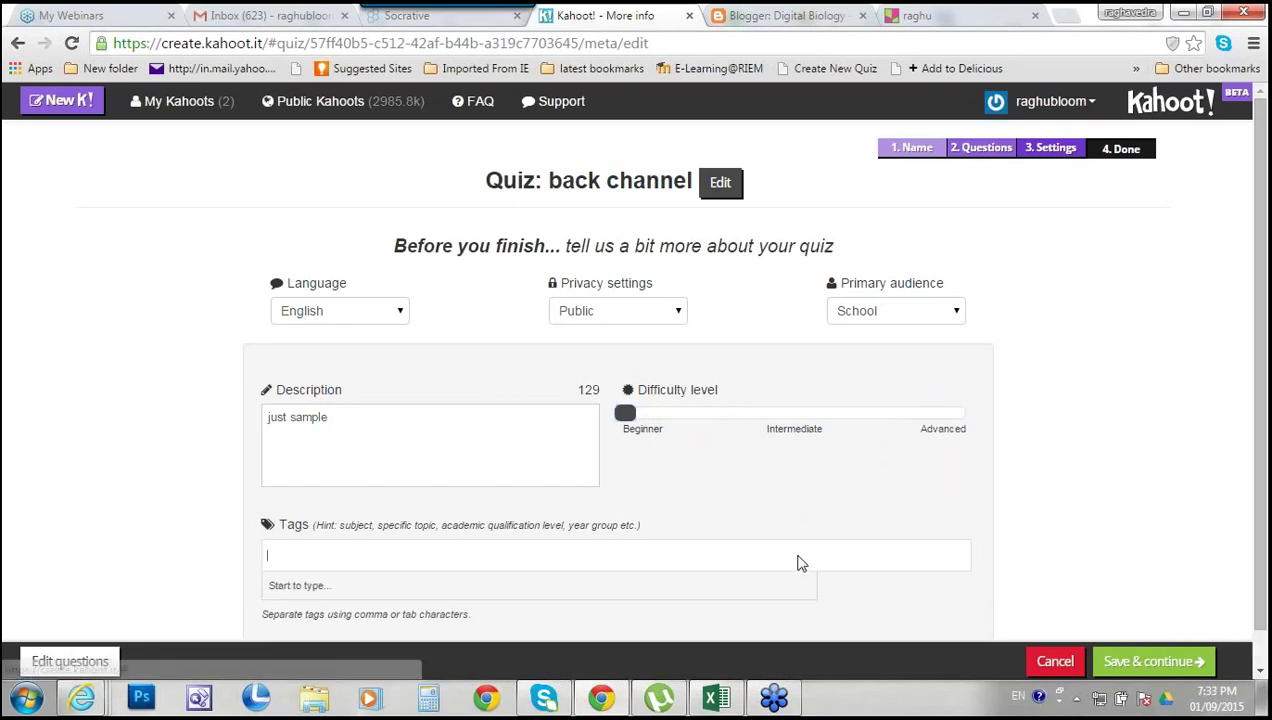
{"action": "left_click", "coordinate": [1143, 668]}
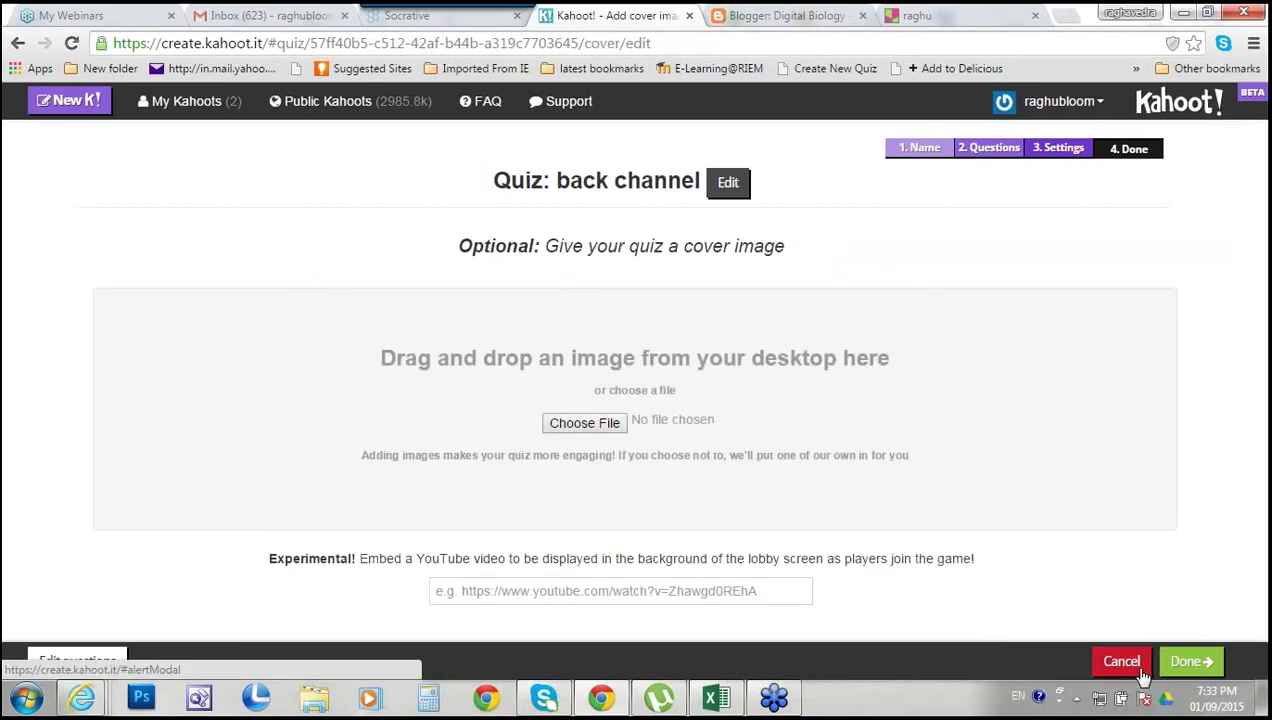
{"action": "left_click", "coordinate": [1197, 664]}
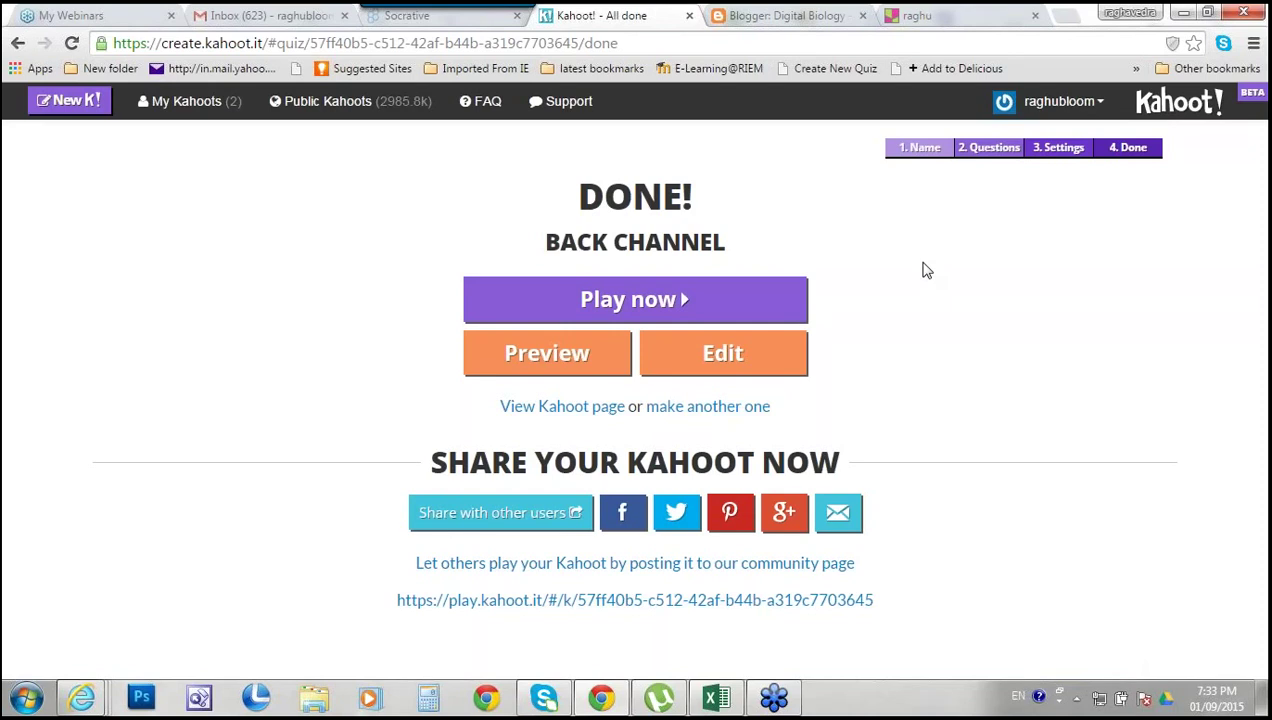
Launch the back channel quiz with its default game options and highlight the game pin in the lobby
{"action": "left_click", "coordinate": [674, 306]}
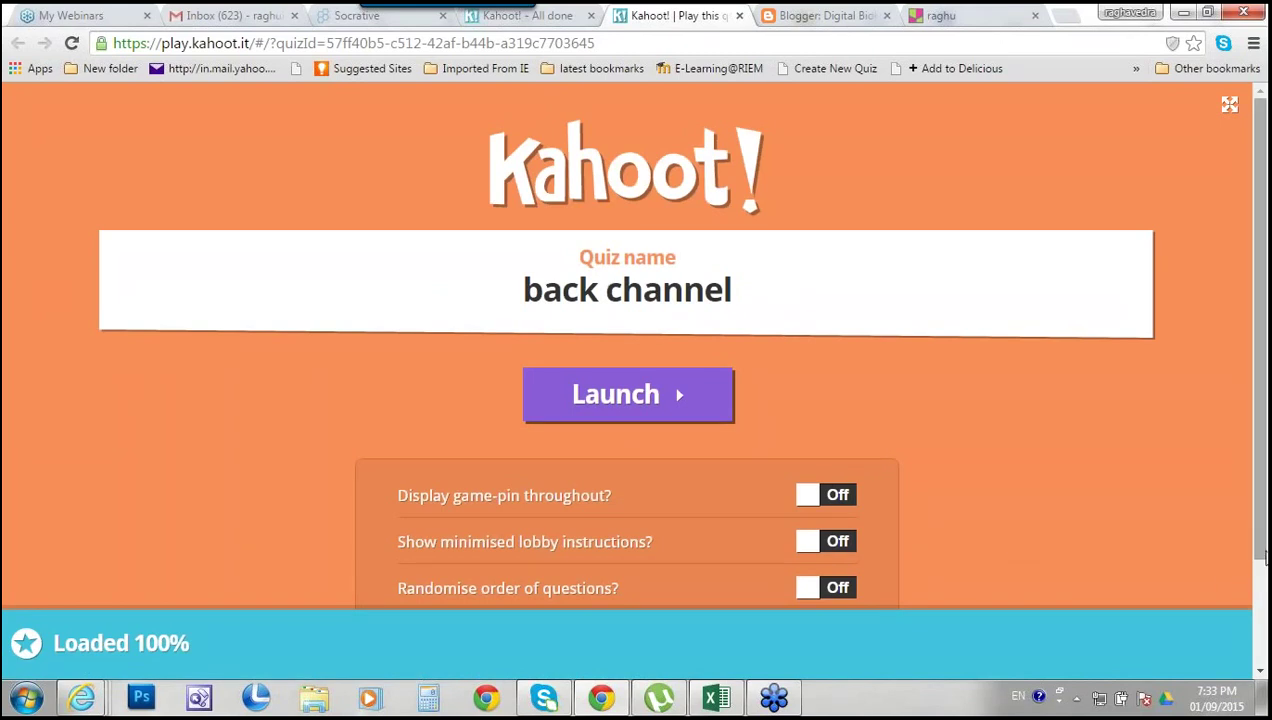
{"action": "scroll", "coordinate": [1263, 573], "scroll_direction": "down", "scroll_amount": 1}
{"action": "left_click_drag", "start_coordinate": [1263, 573], "coordinate": [1265, 660]}
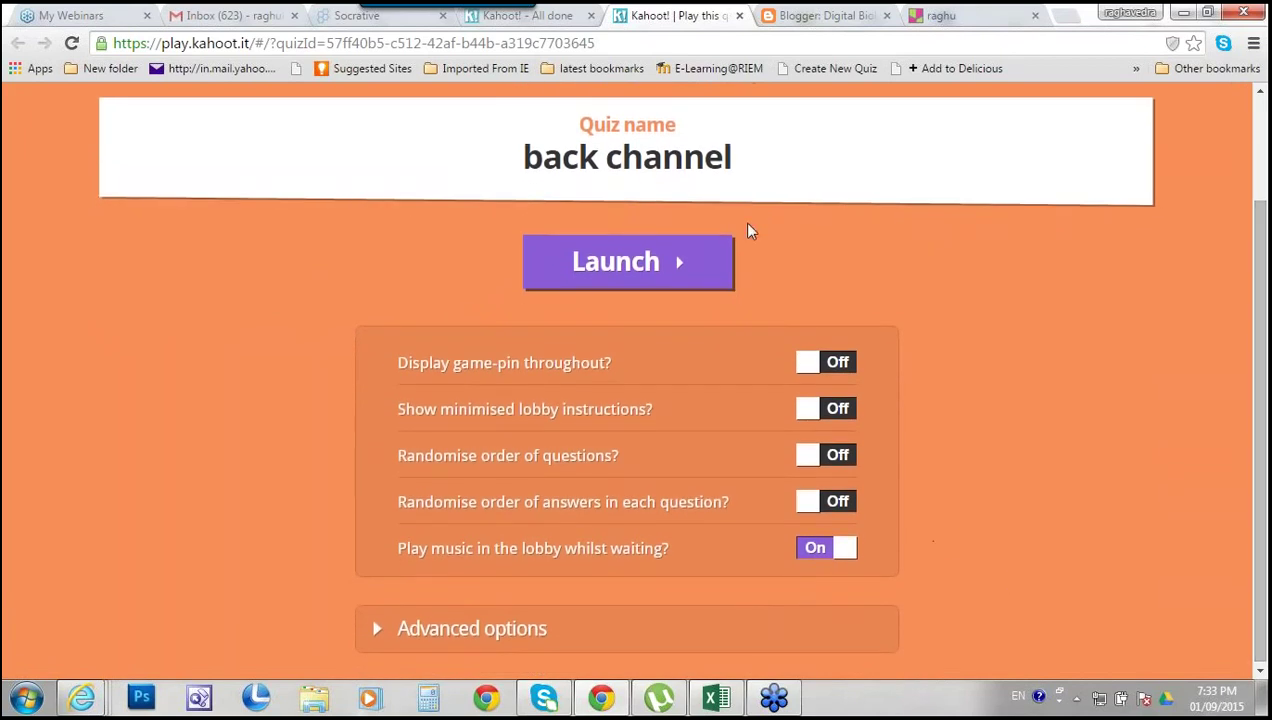
{"action": "left_click", "coordinate": [645, 268]}
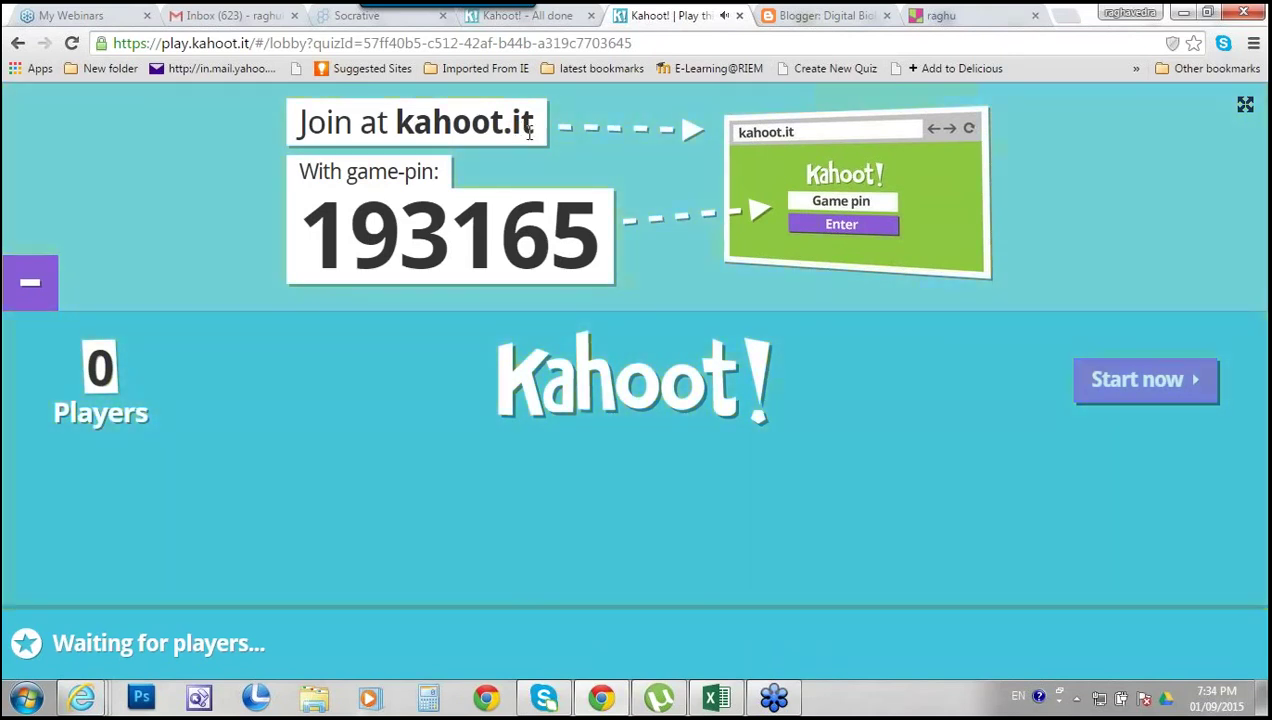
{"action": "left_click_drag", "start_coordinate": [322, 222], "coordinate": [602, 230]}
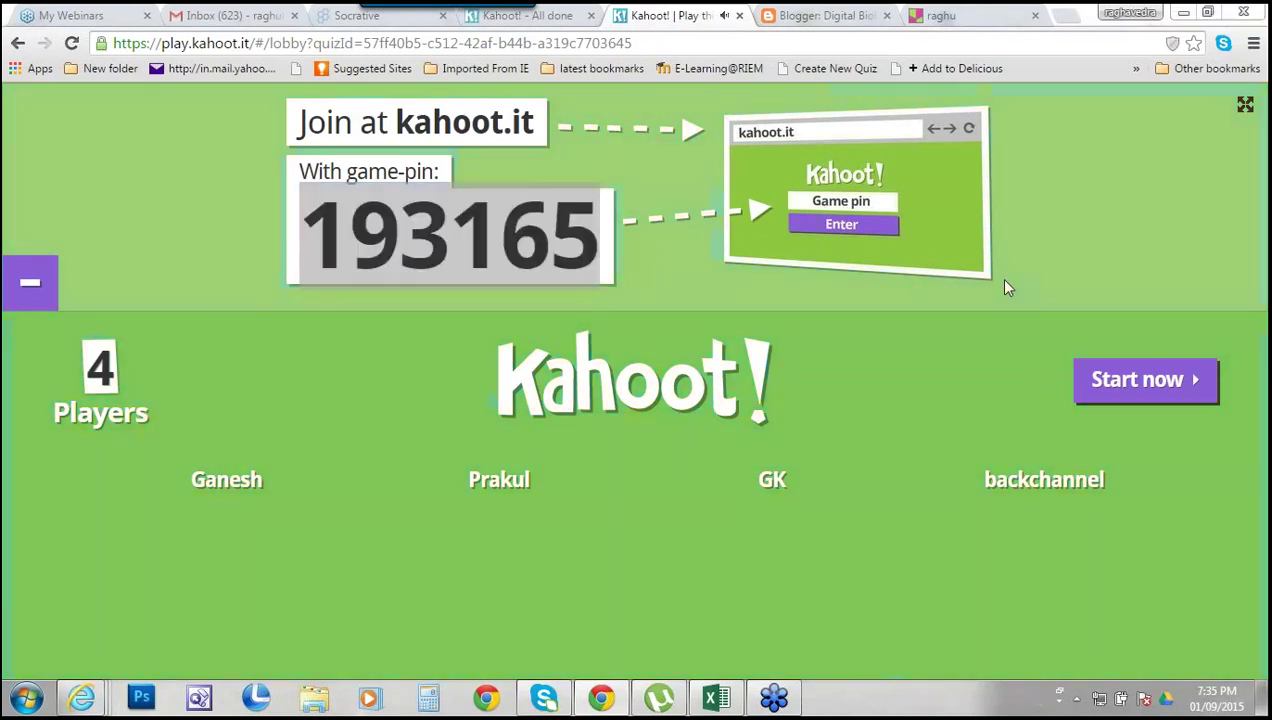
Start the game with the joined players and advance through both questions to the last scoreboard
{"action": "left_click", "coordinate": [1137, 390]}
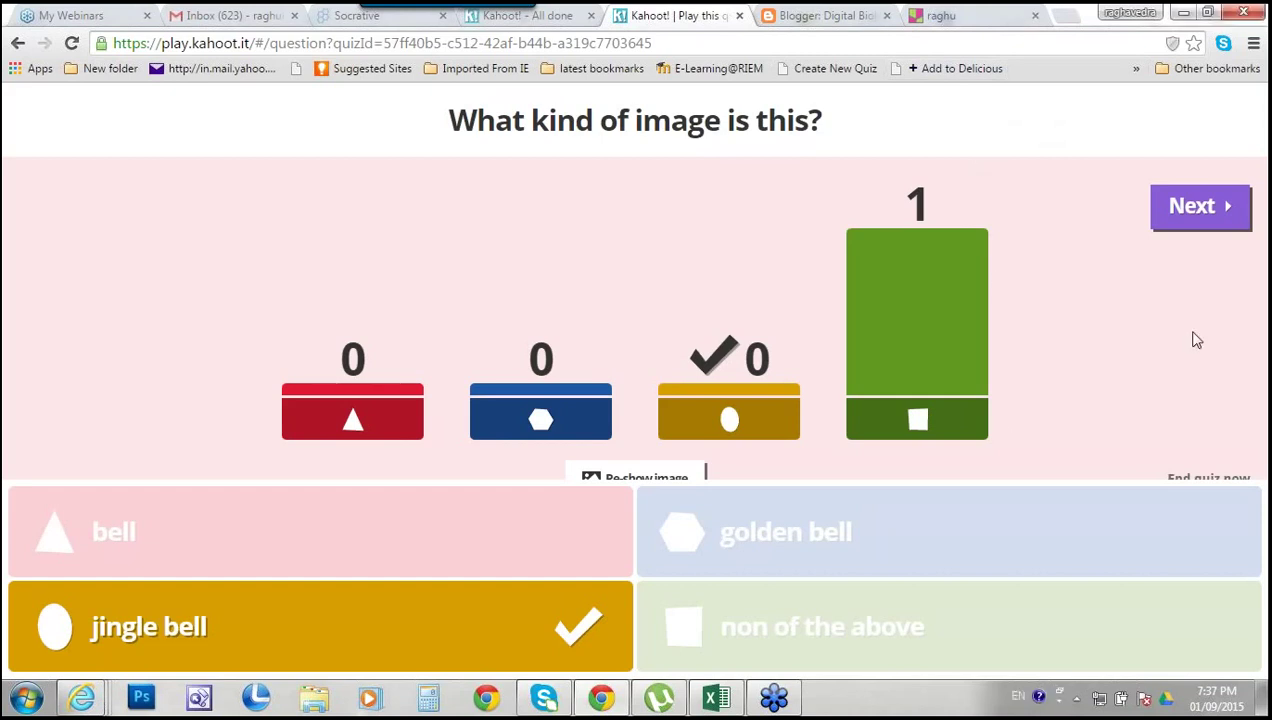
{"action": "left_click", "coordinate": [1200, 222]}
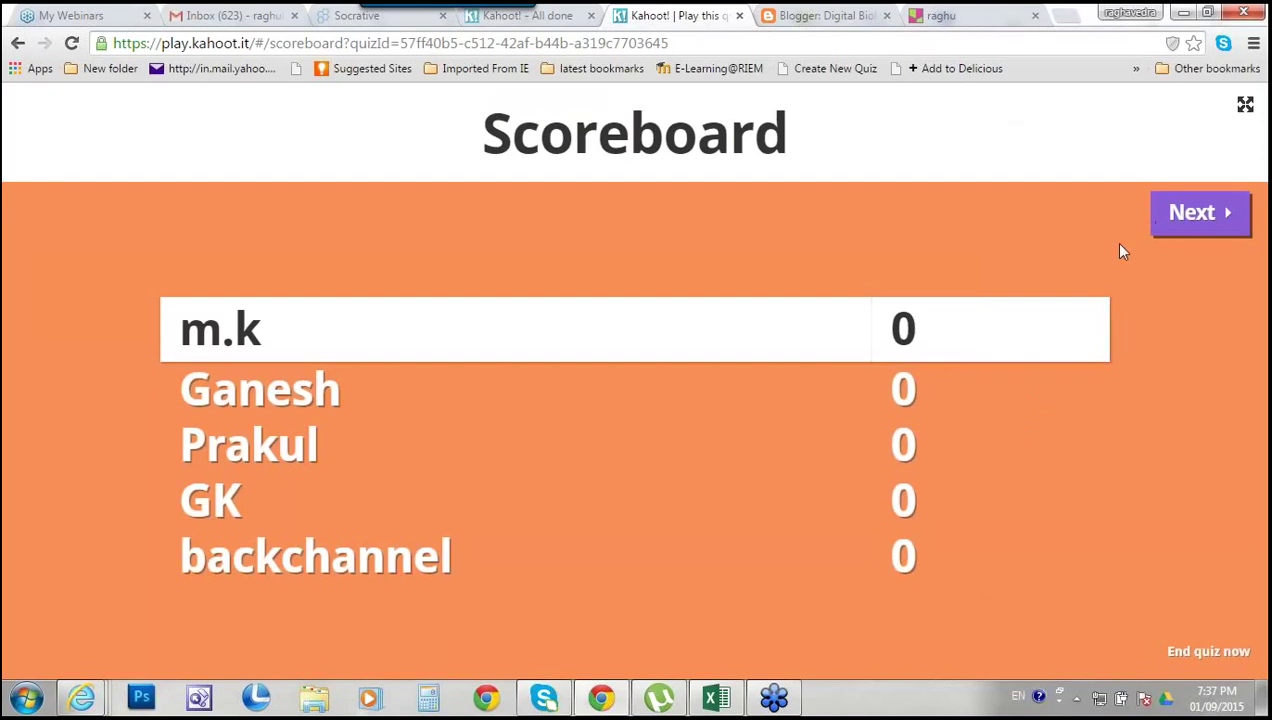
{"action": "left_click", "coordinate": [1170, 221]}
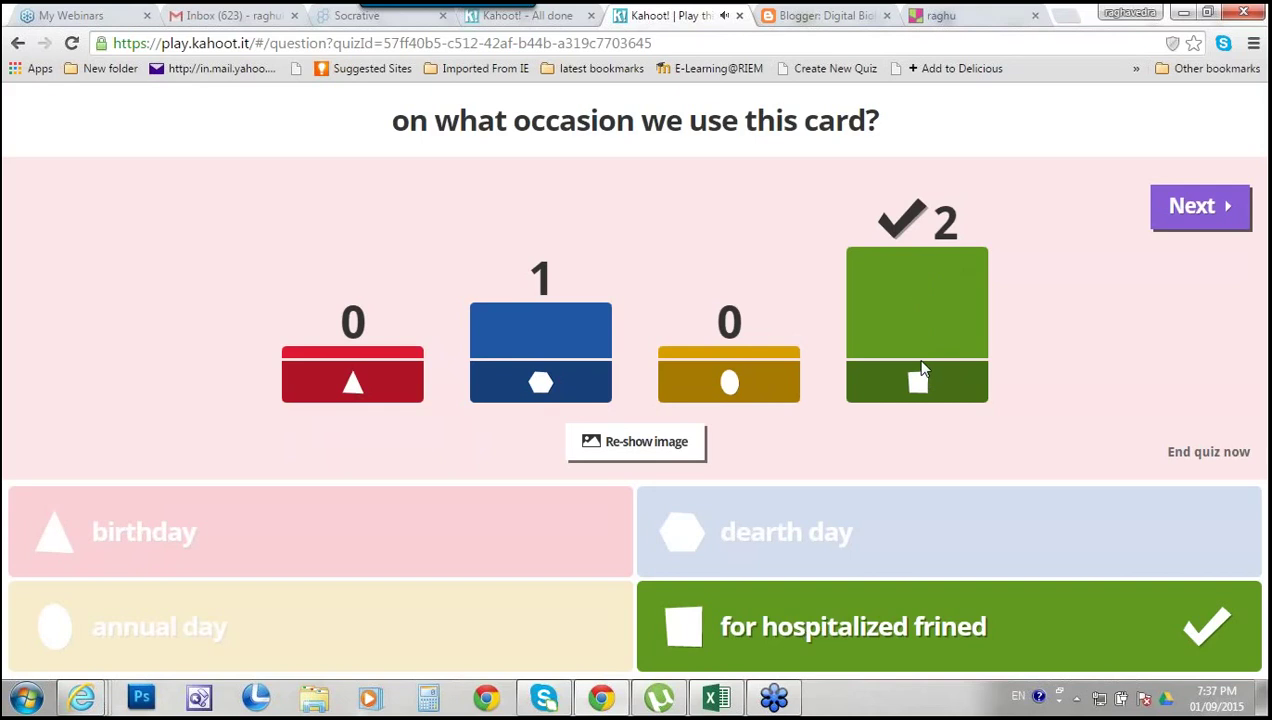
{"action": "left_click", "coordinate": [1193, 225]}
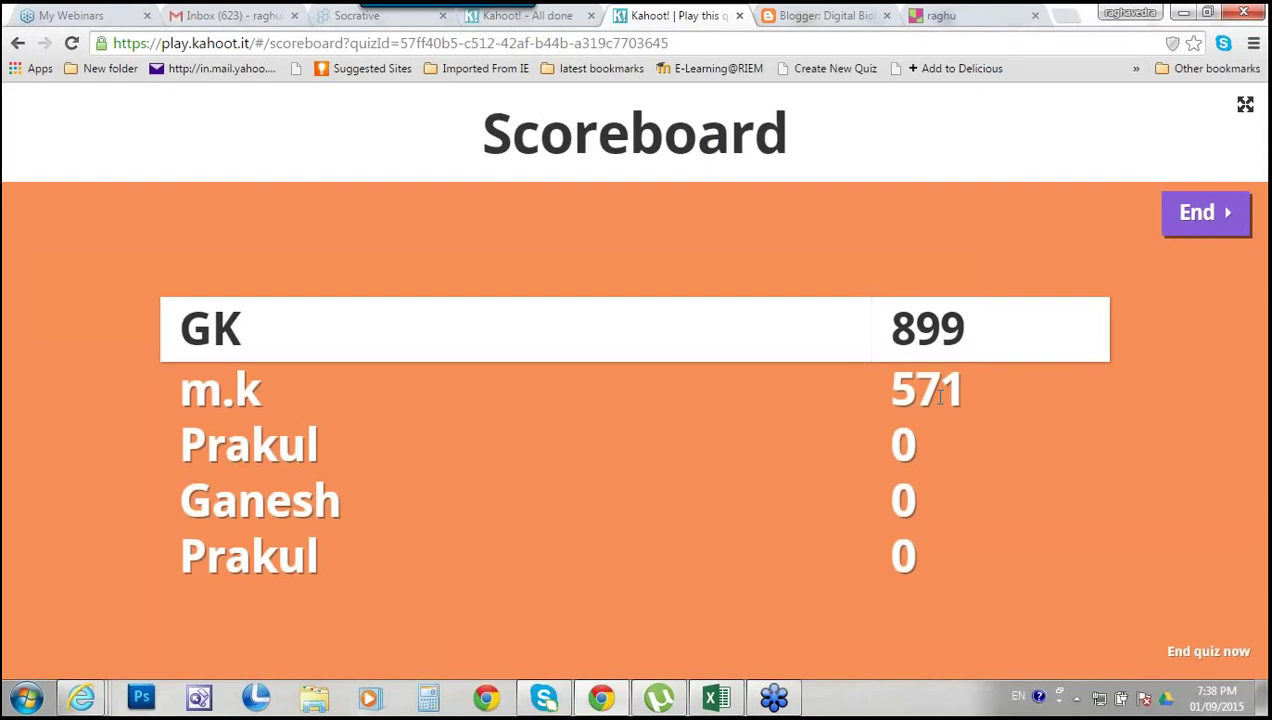
End the game and go through the winner and quiz rating pages to the final scoreboard
{"action": "left_click", "coordinate": [1196, 230]}
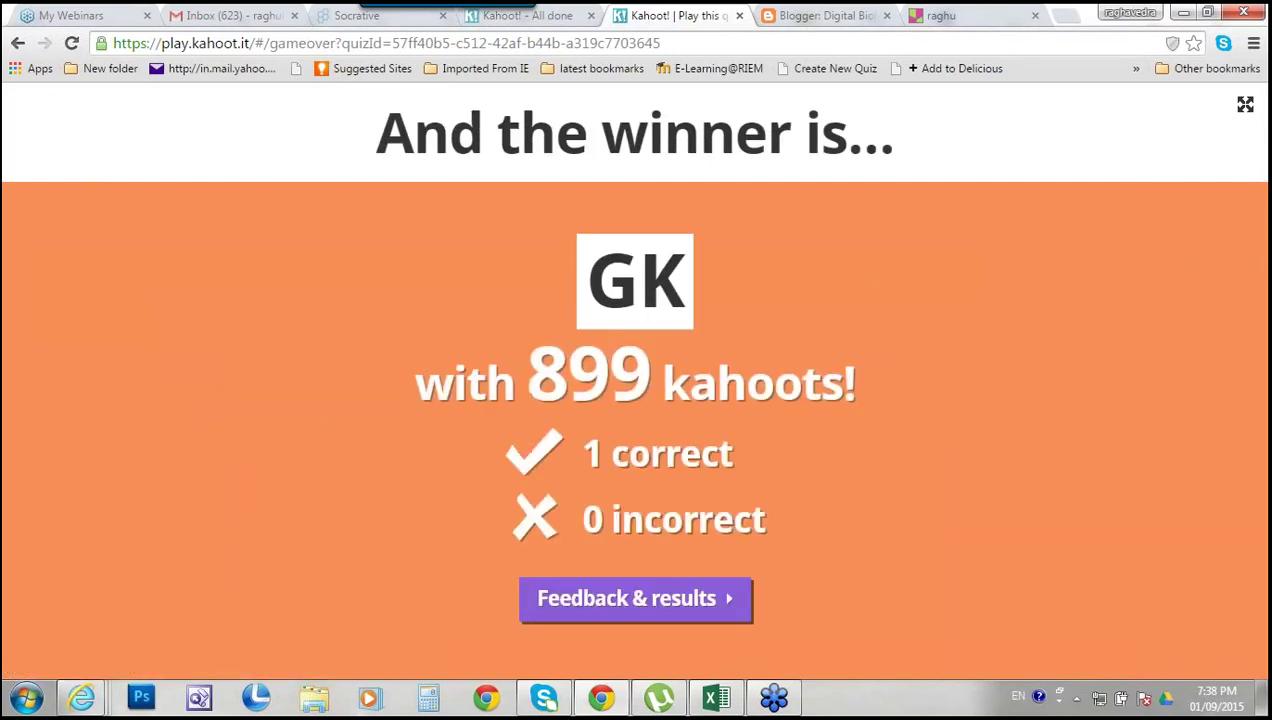
{"action": "left_click", "coordinate": [683, 603]}
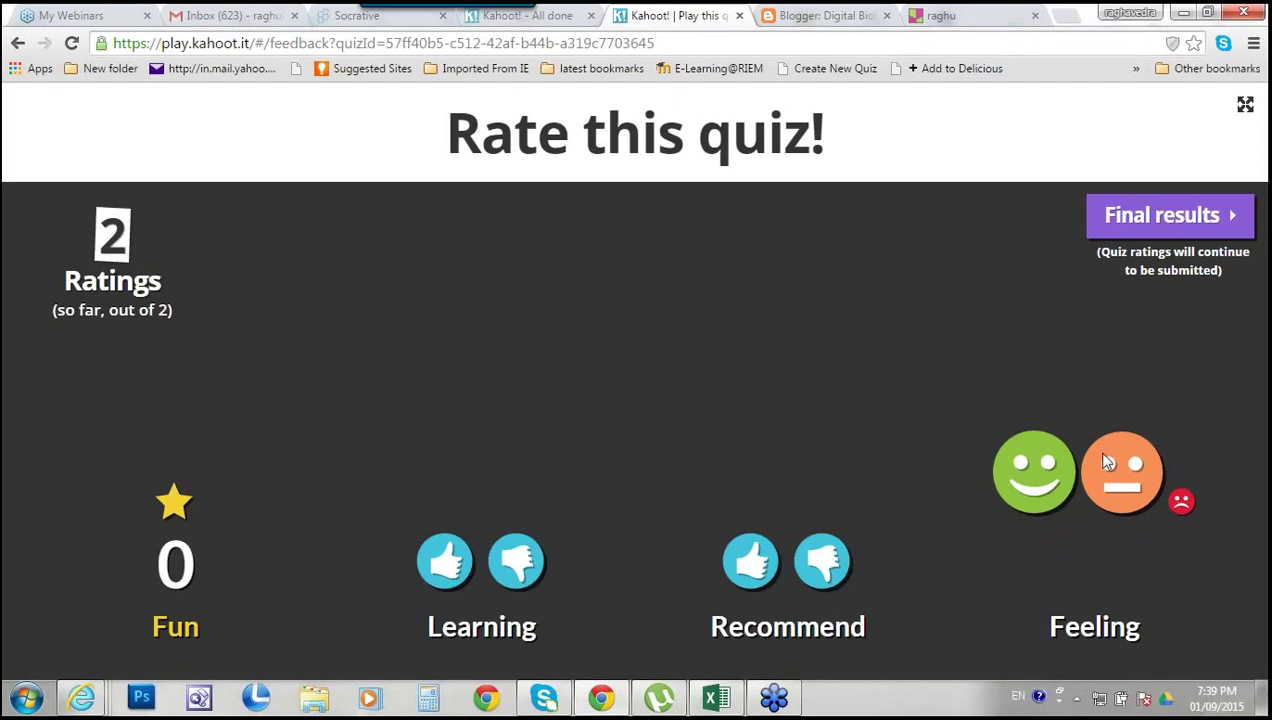
{"action": "left_click", "coordinate": [1166, 236]}
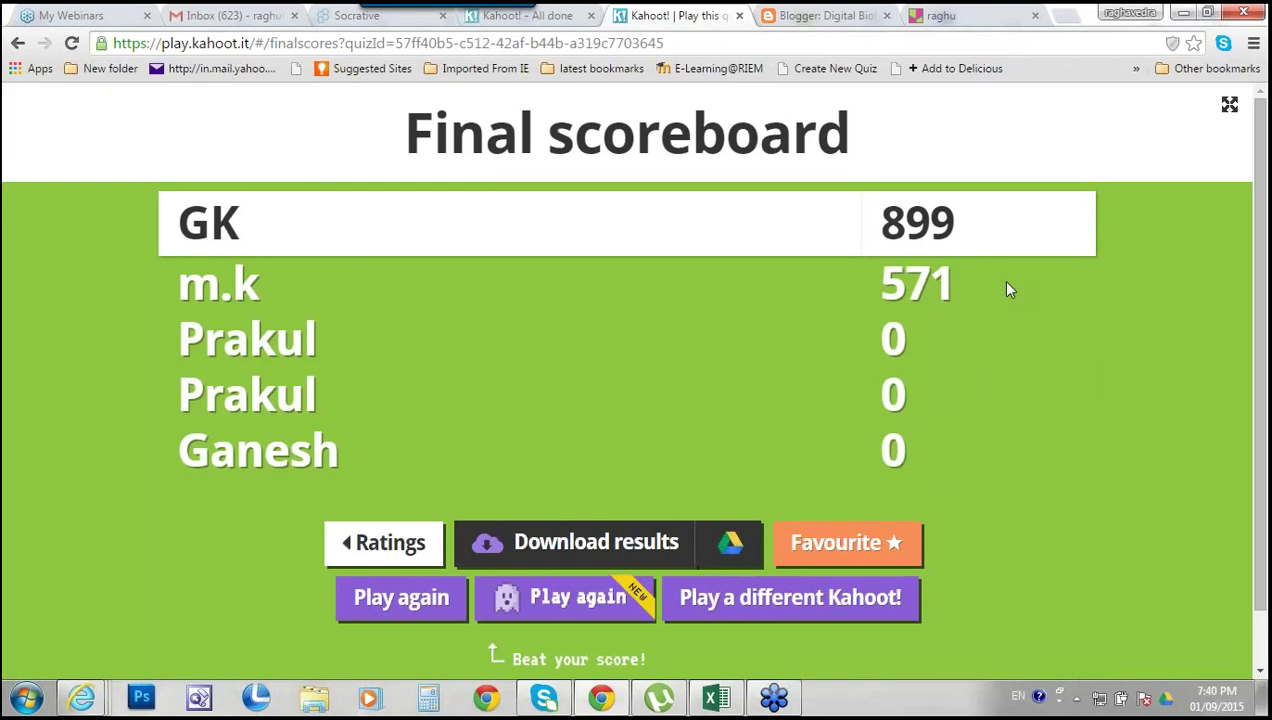
Close the finished Kahoot game, the Kahoot quiz page and the Blogger post editor
{"action": "left_click", "coordinate": [739, 15]}
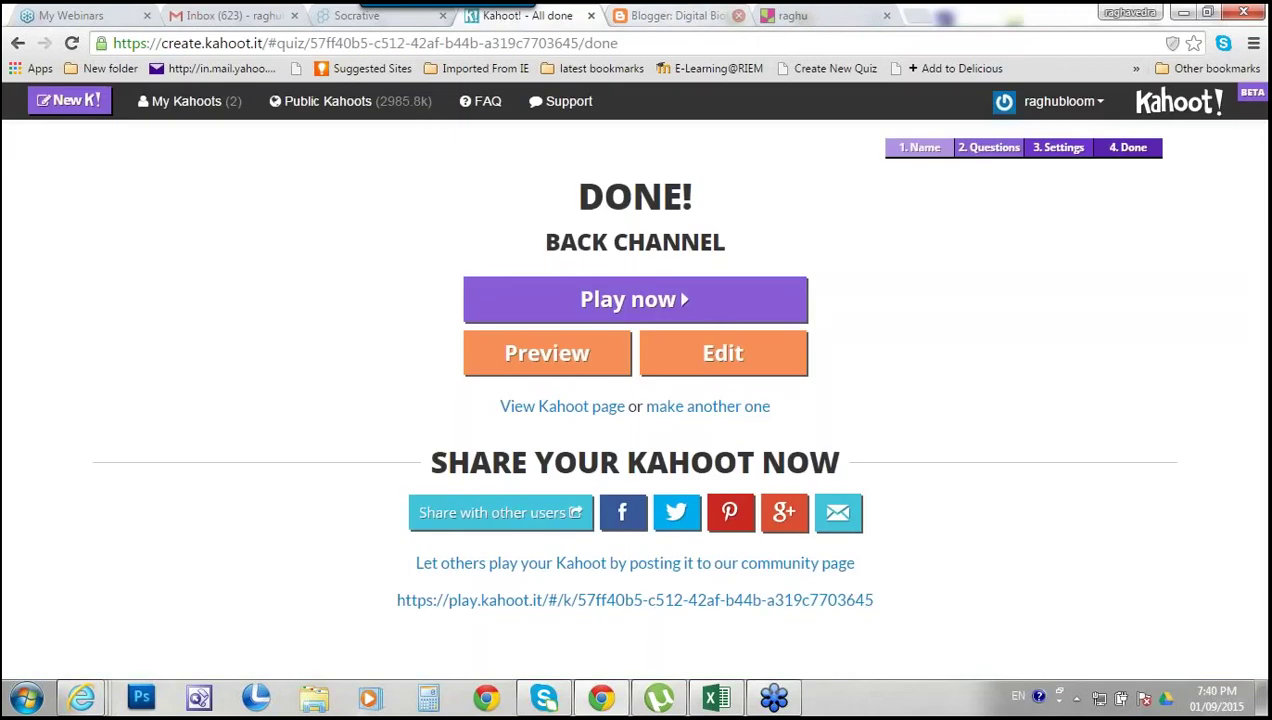
{"action": "left_click", "coordinate": [590, 15]}
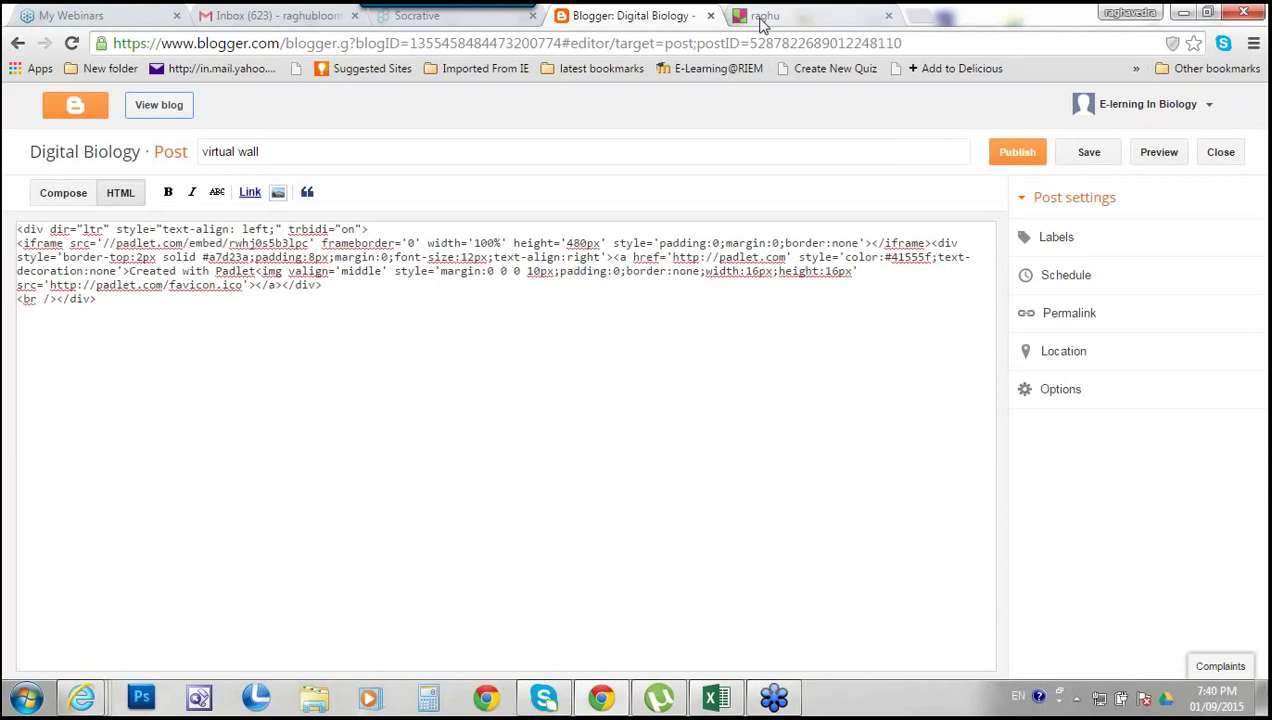
{"action": "left_click", "coordinate": [710, 16]}
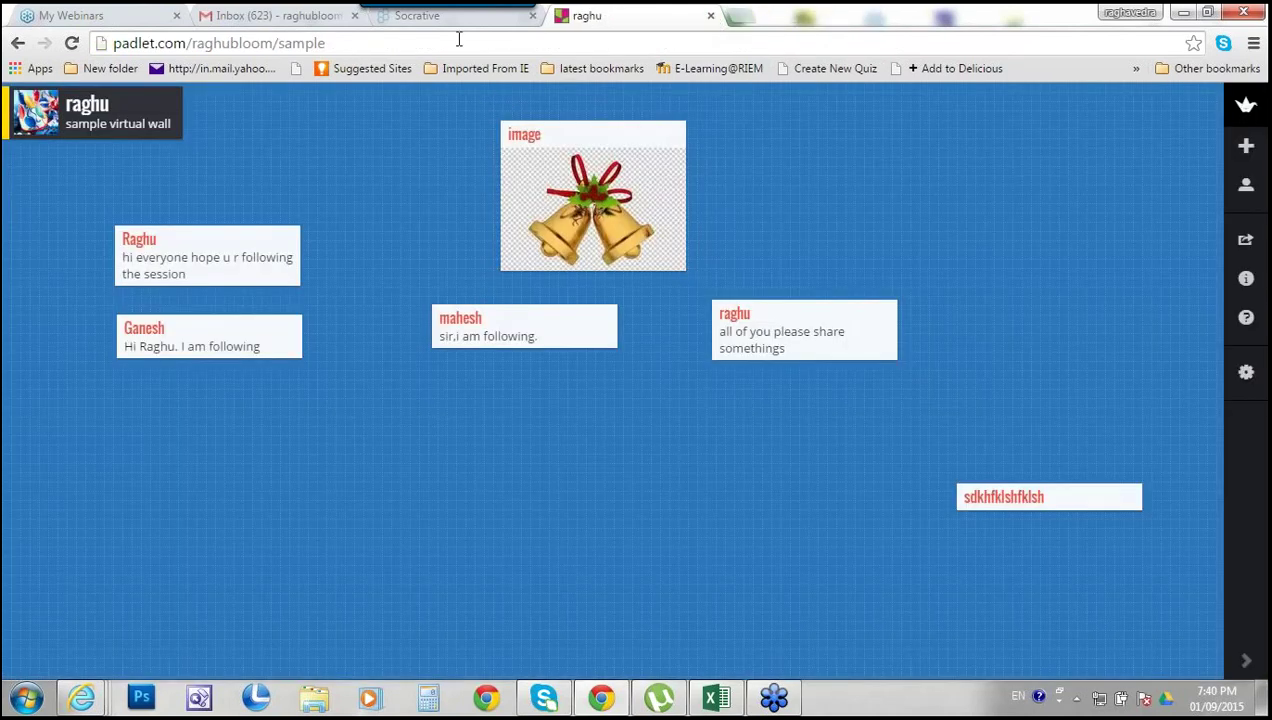
Open the Socrative website in Chrome and sign in as a teacher with the first listed Google account
{"action": "mouse_move", "coordinate": [81, 697]}
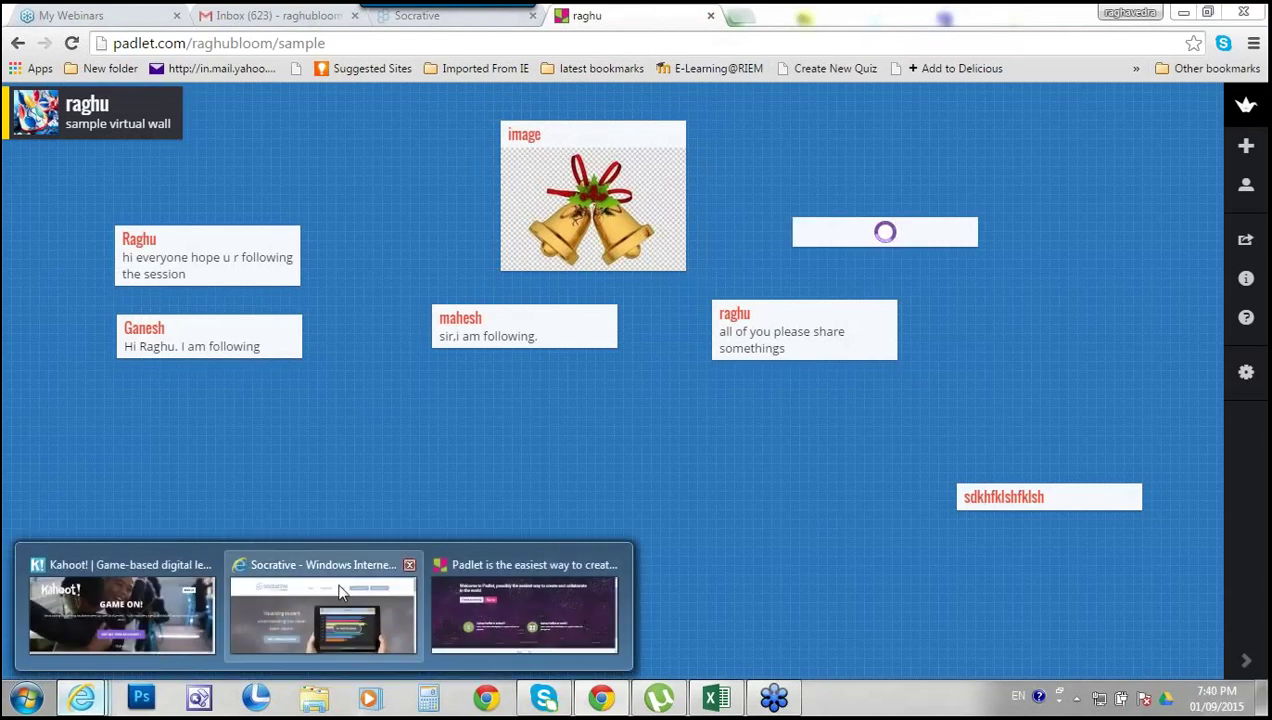
{"action": "left_click", "coordinate": [338, 594]}
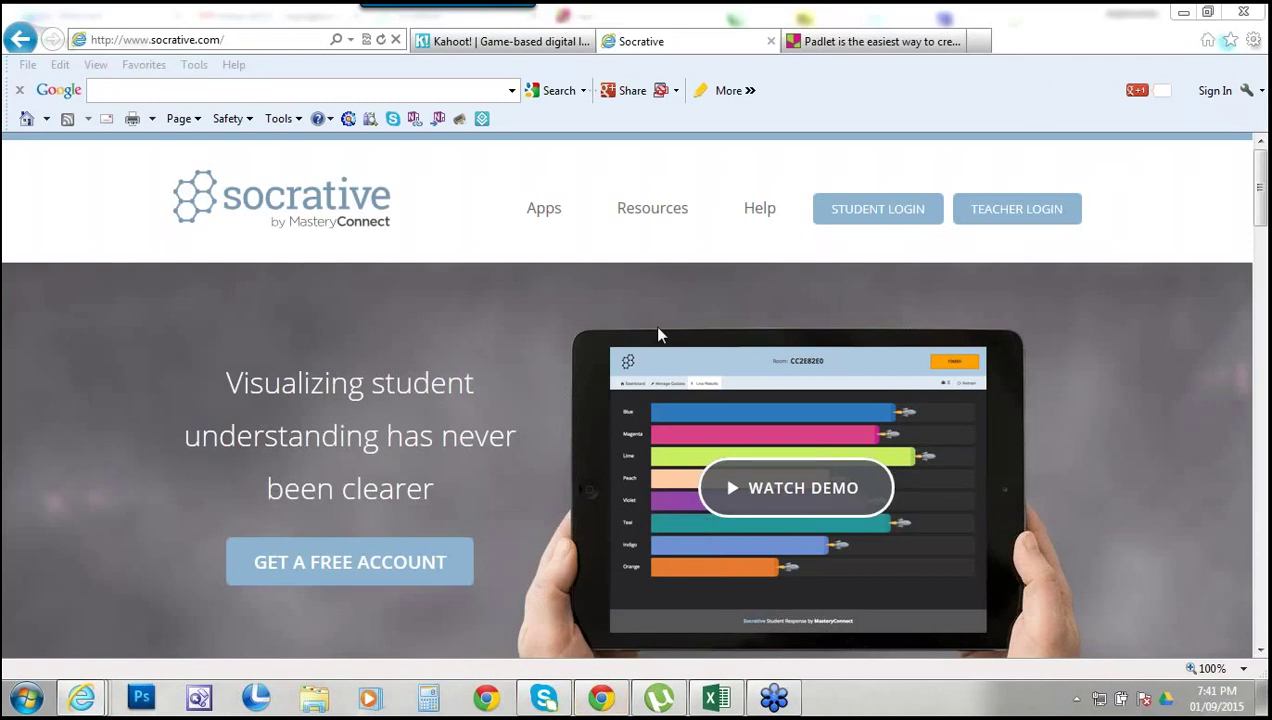
{"action": "left_click", "coordinate": [601, 697]}
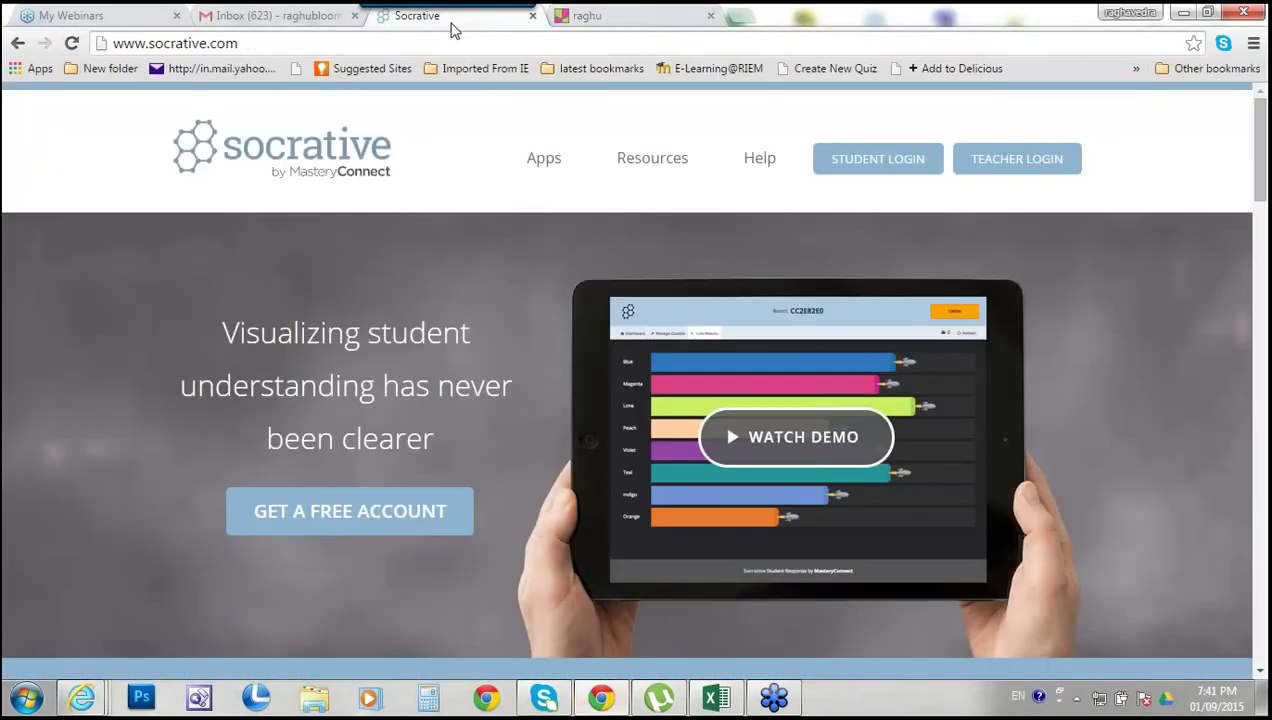
{"action": "left_click", "coordinate": [997, 164]}
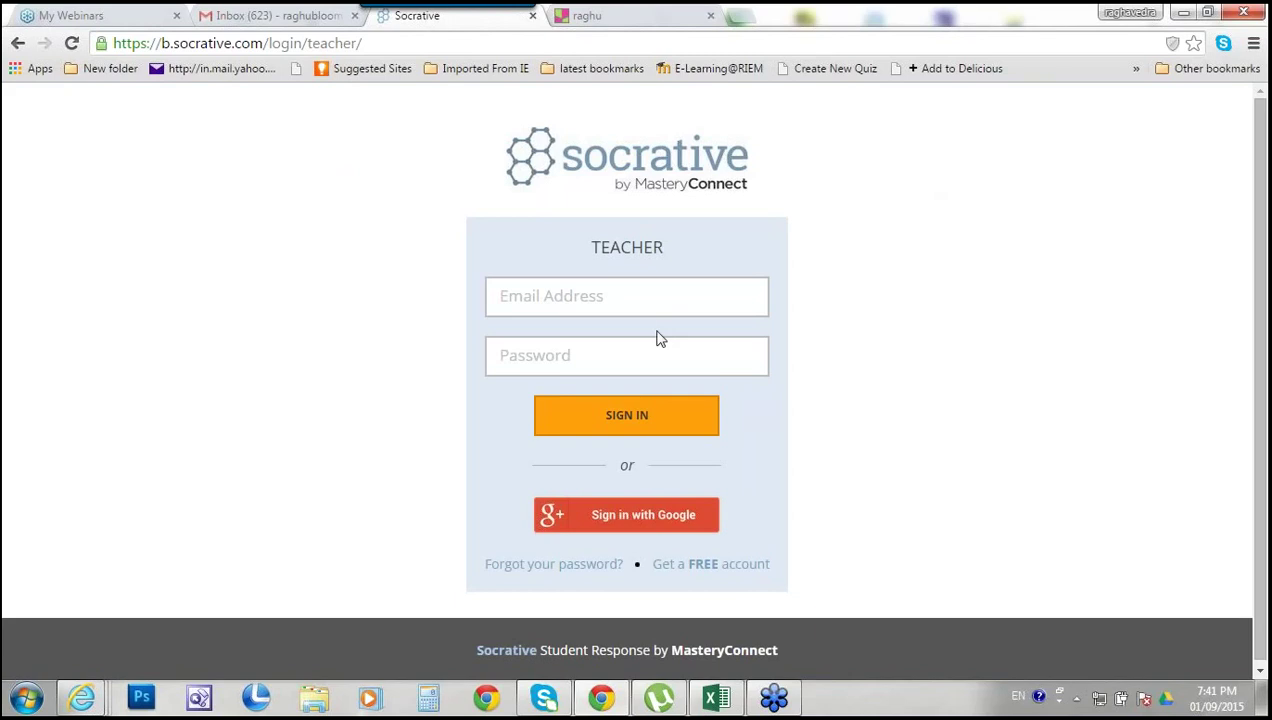
{"action": "left_click", "coordinate": [628, 525]}
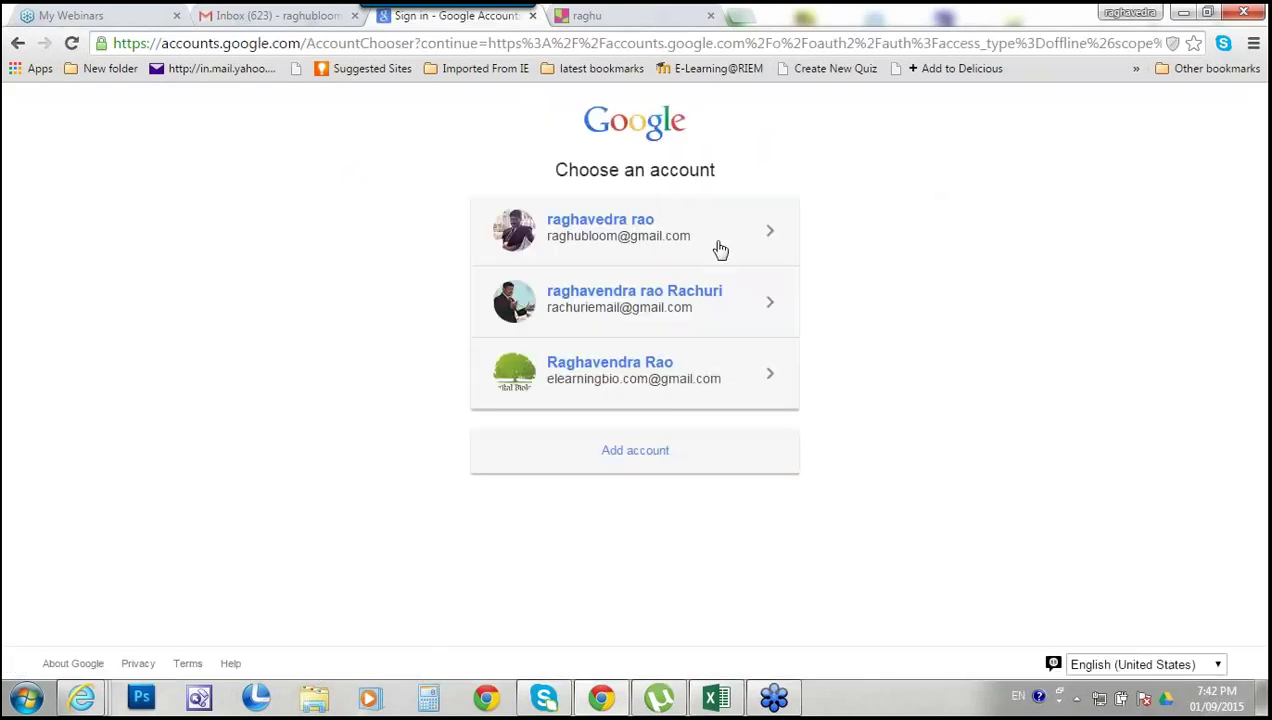
{"action": "left_click", "coordinate": [664, 239]}
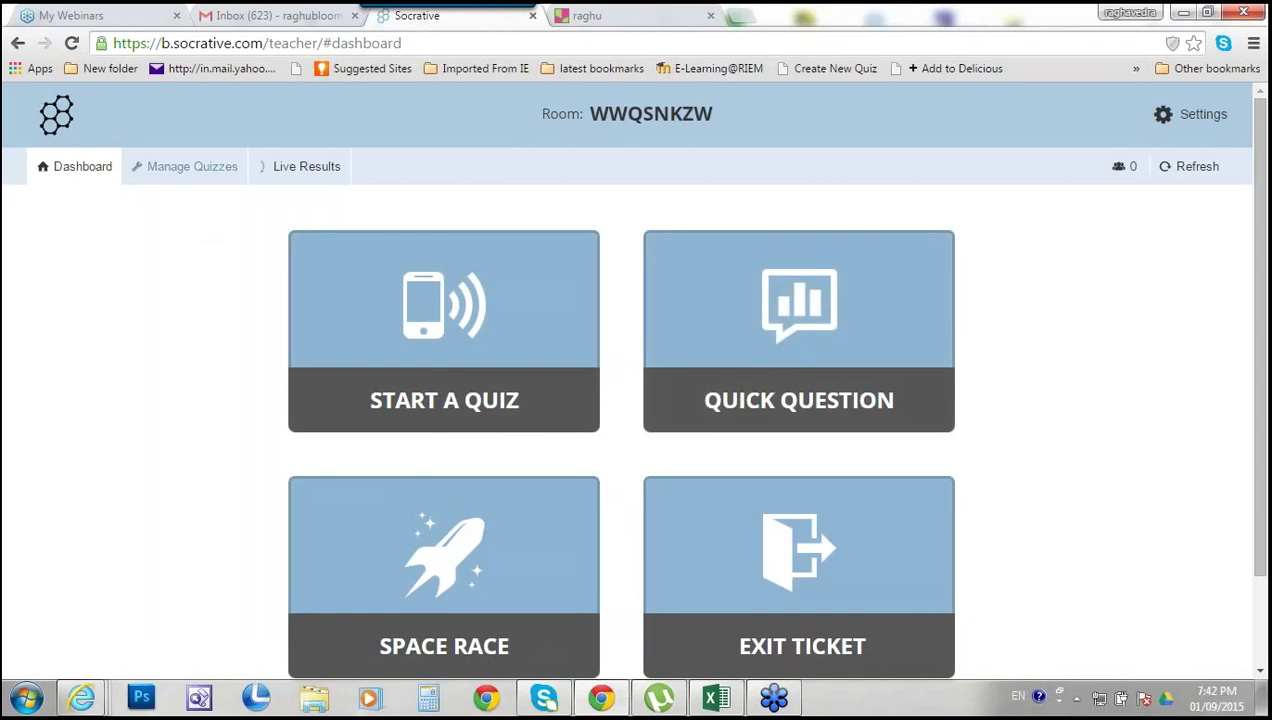
Look through Socrative's quiz management options and live results, and return to the dashboard
{"action": "left_click", "coordinate": [176, 168]}
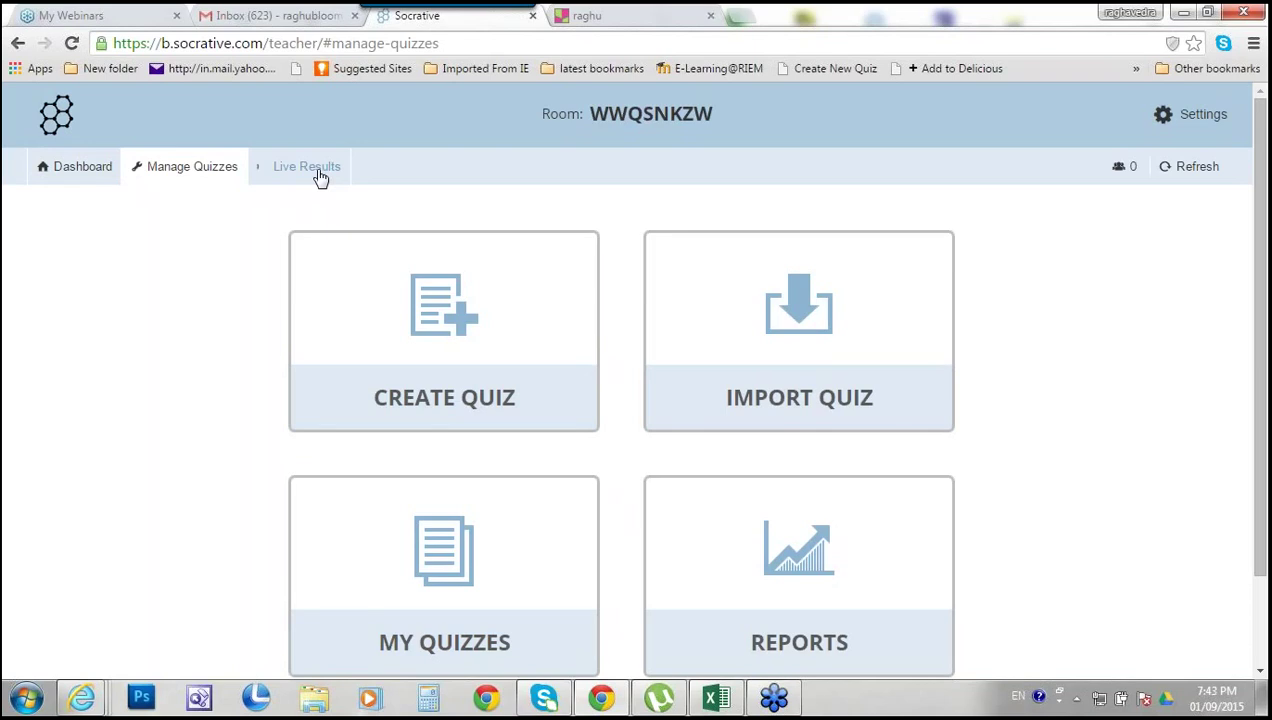
{"action": "left_click", "coordinate": [316, 170]}
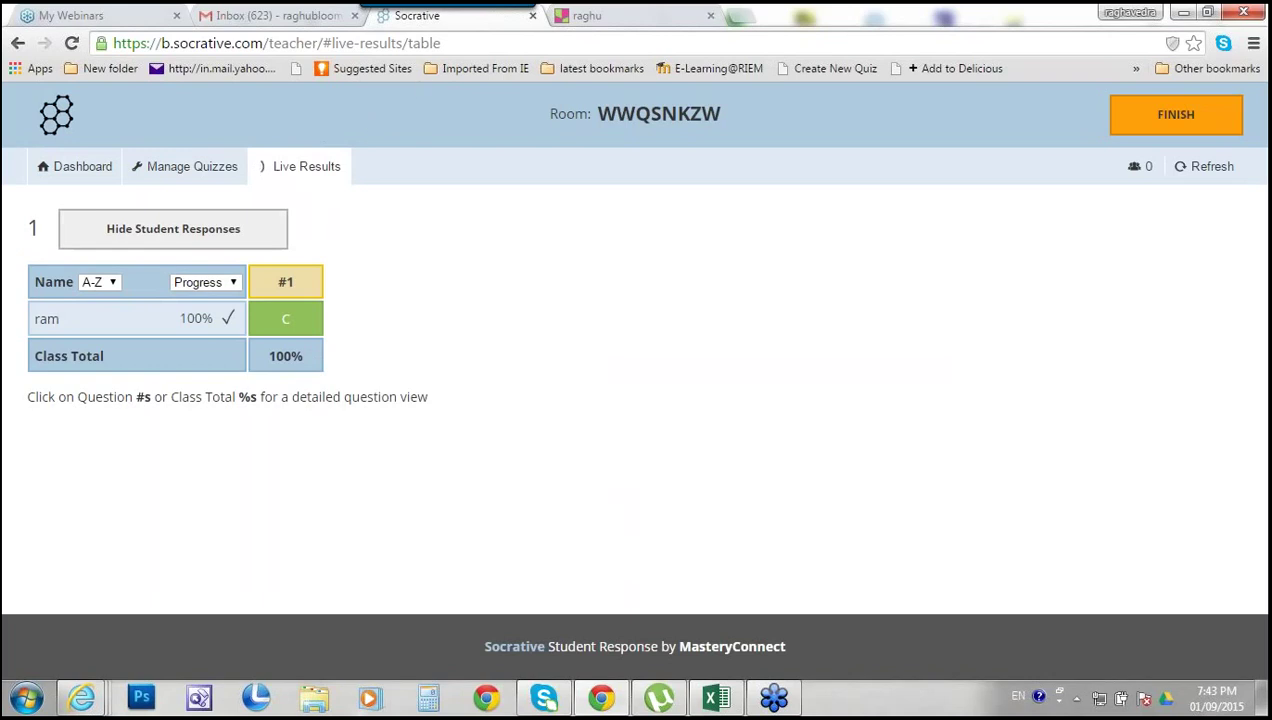
{"action": "left_click", "coordinate": [72, 172]}
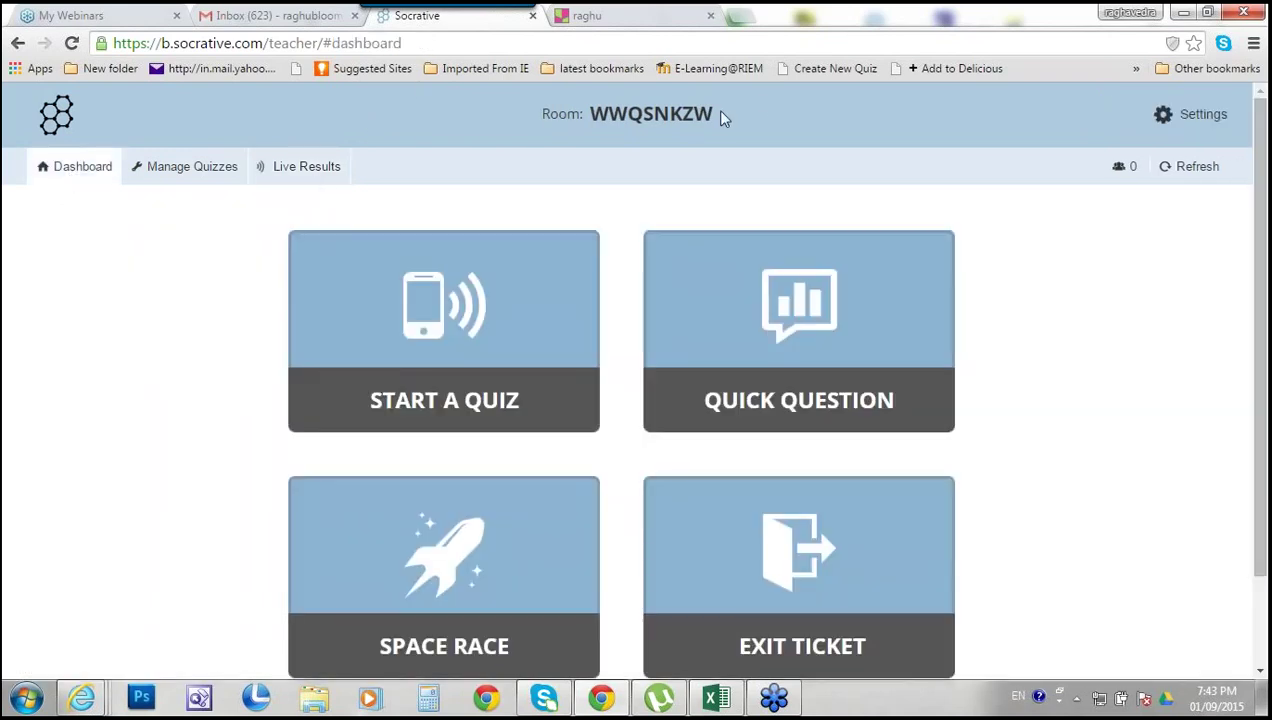
Highlight the room code on the teacher dashboard to point it out
{"action": "left_click_drag", "start_coordinate": [716, 108], "coordinate": [590, 114]}
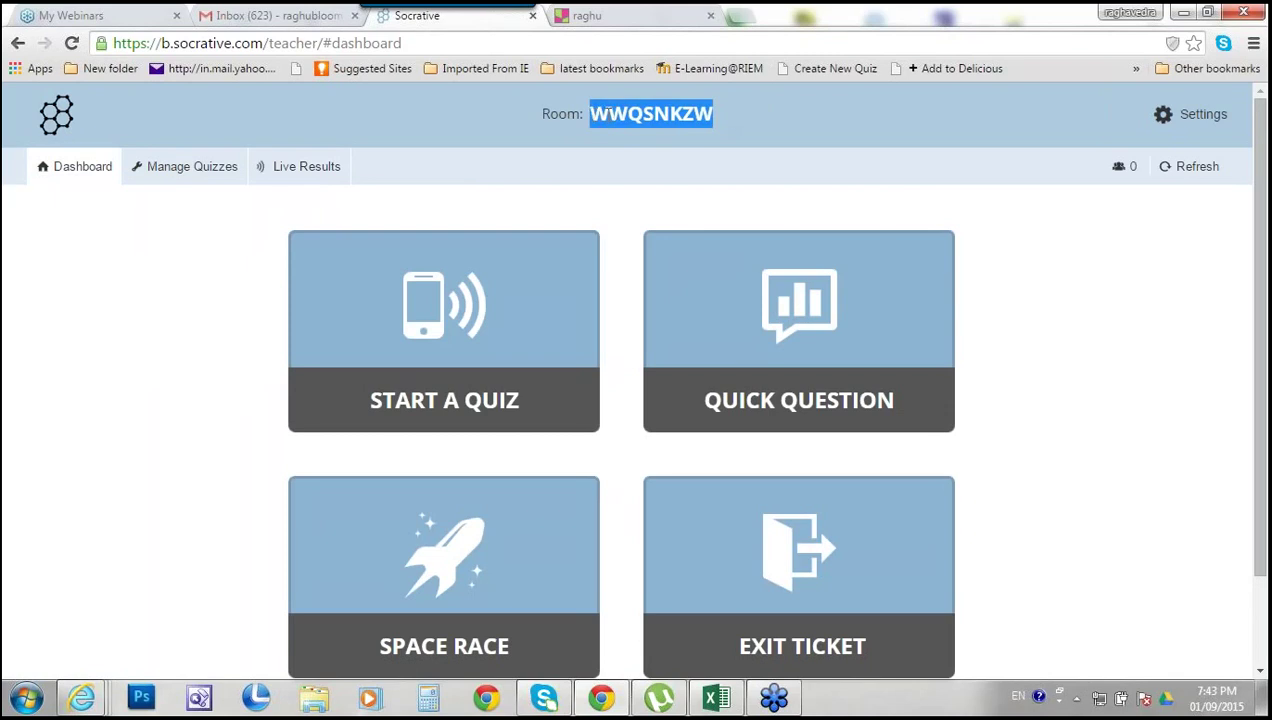
{"action": "left_click", "coordinate": [719, 114]}
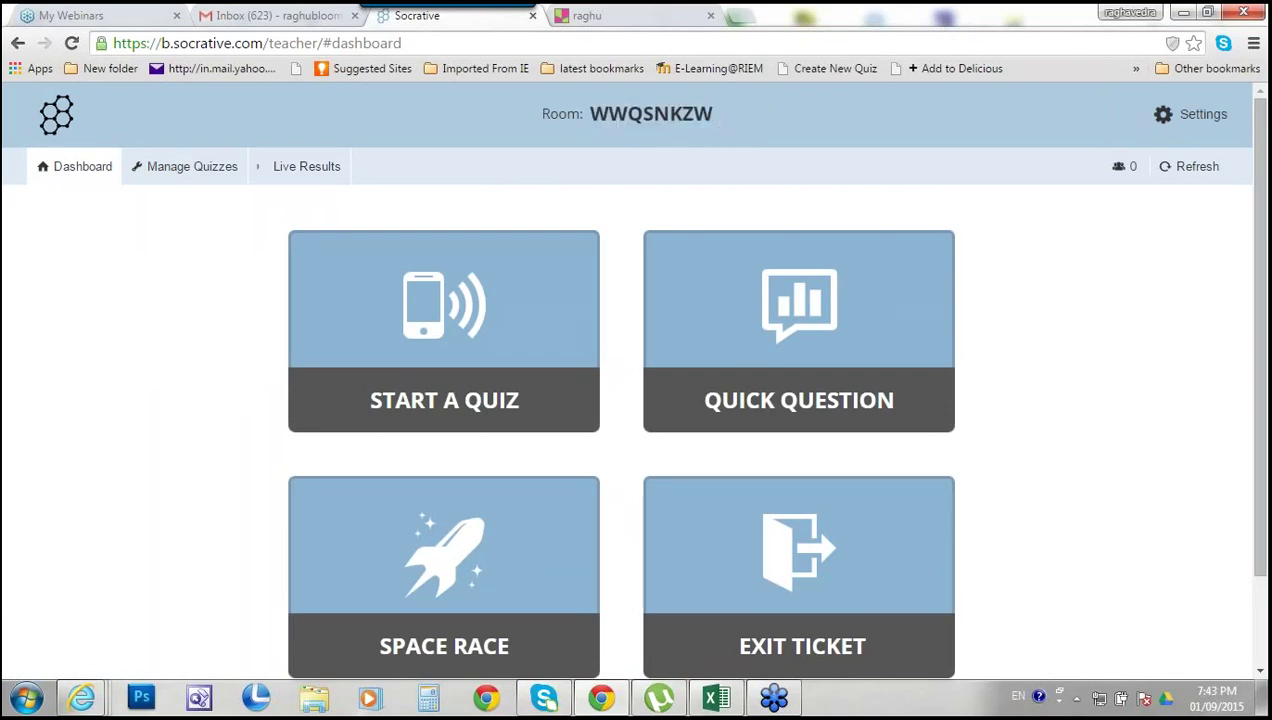
{"action": "left_click_drag", "start_coordinate": [713, 114], "coordinate": [592, 114]}
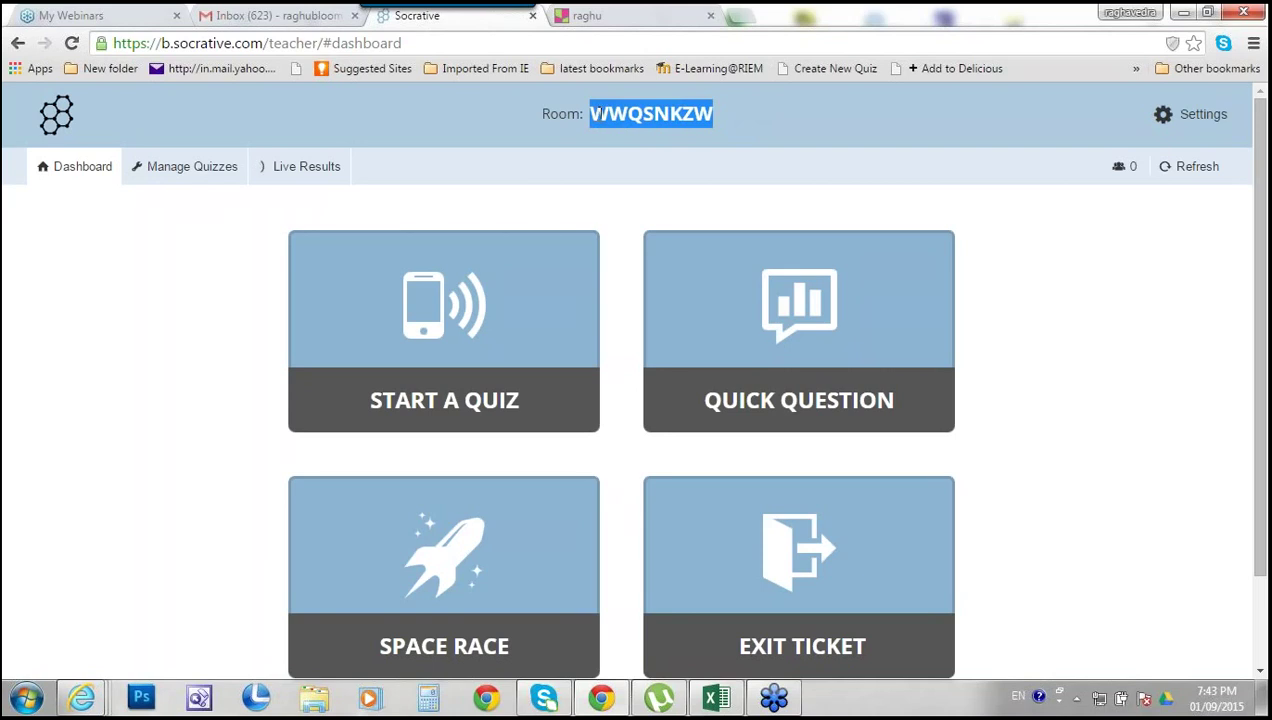
{"action": "left_click", "coordinate": [729, 113]}
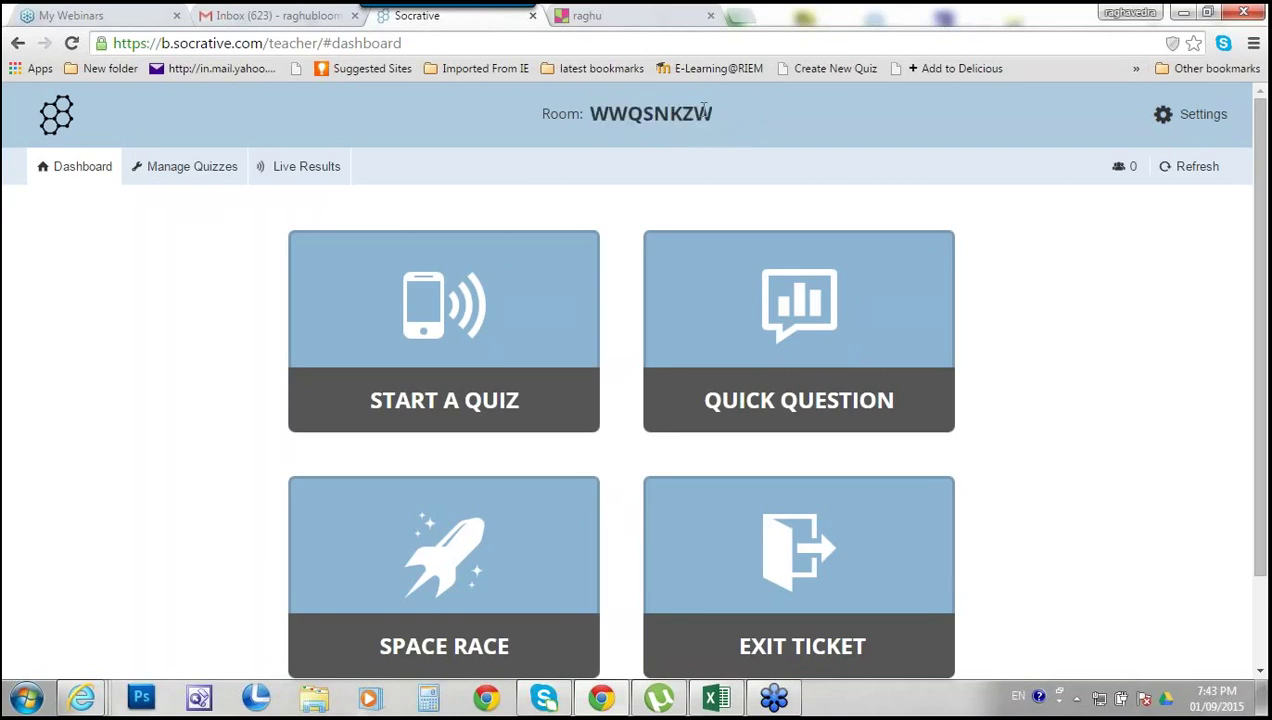
{"action": "left_click_drag", "start_coordinate": [714, 114], "coordinate": [592, 114]}
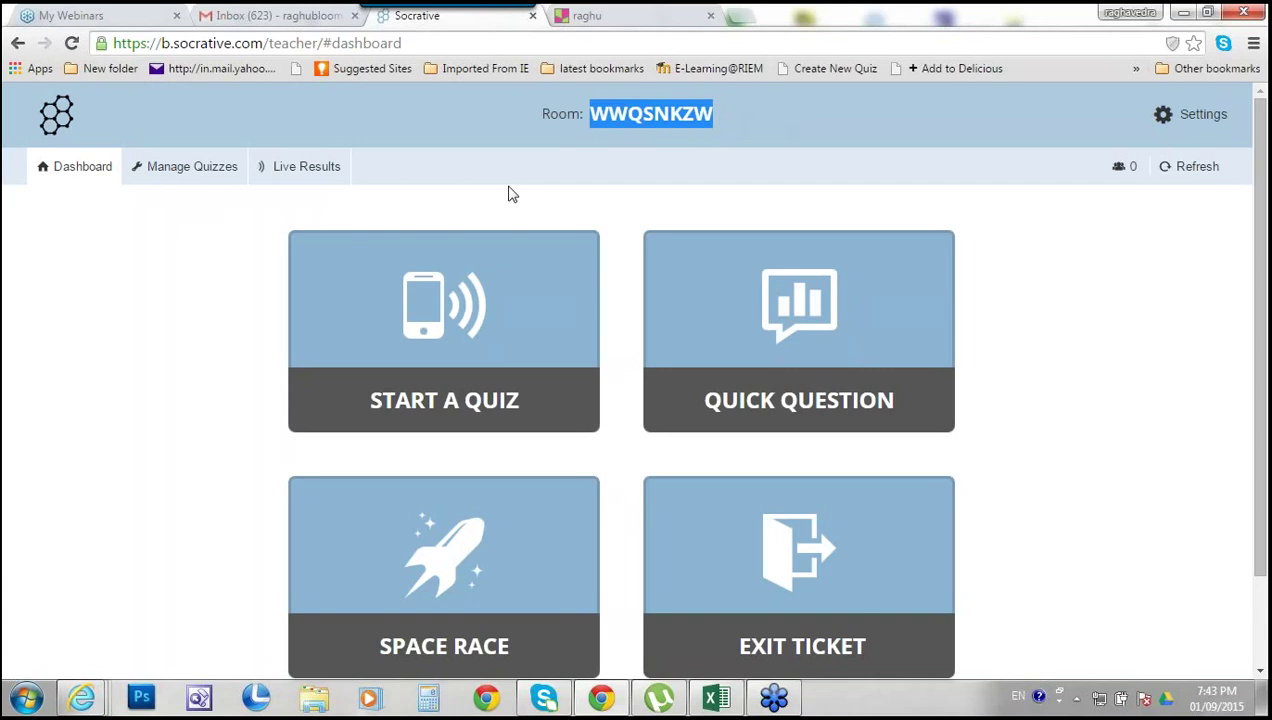
Create a new quiz and name it "sample abc"
{"action": "left_click", "coordinate": [185, 168]}
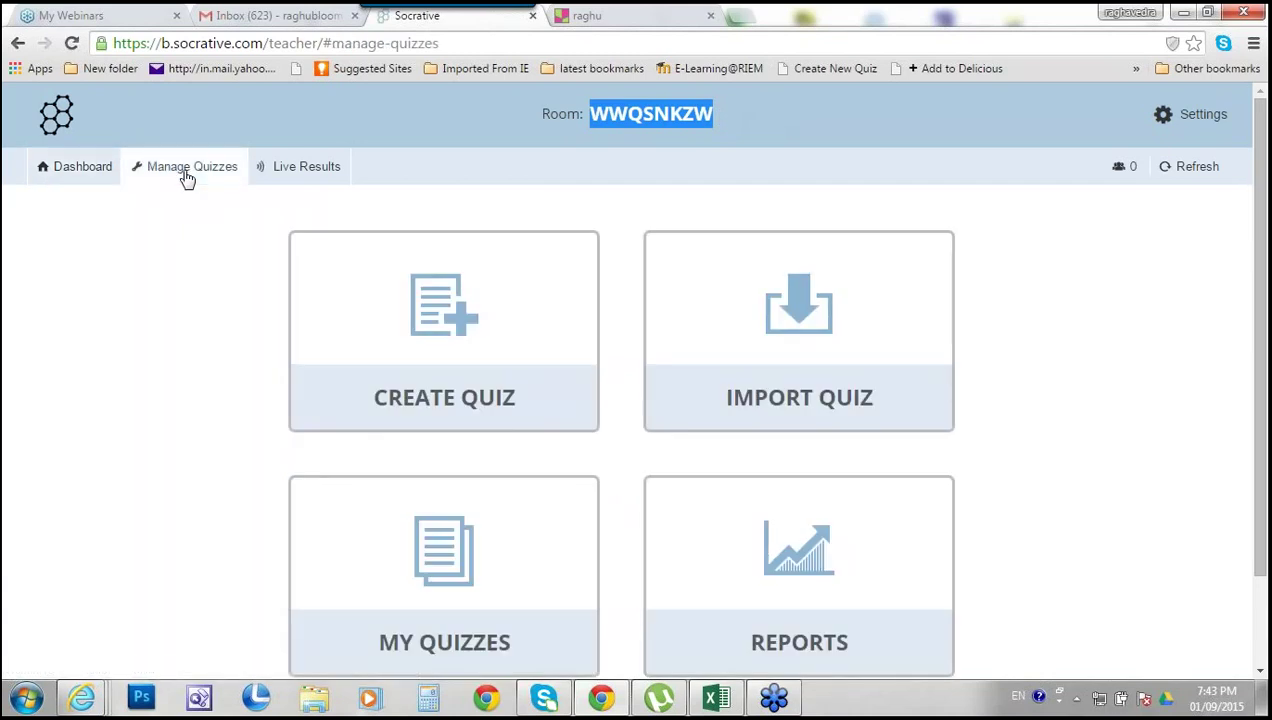
{"action": "left_click", "coordinate": [460, 320]}
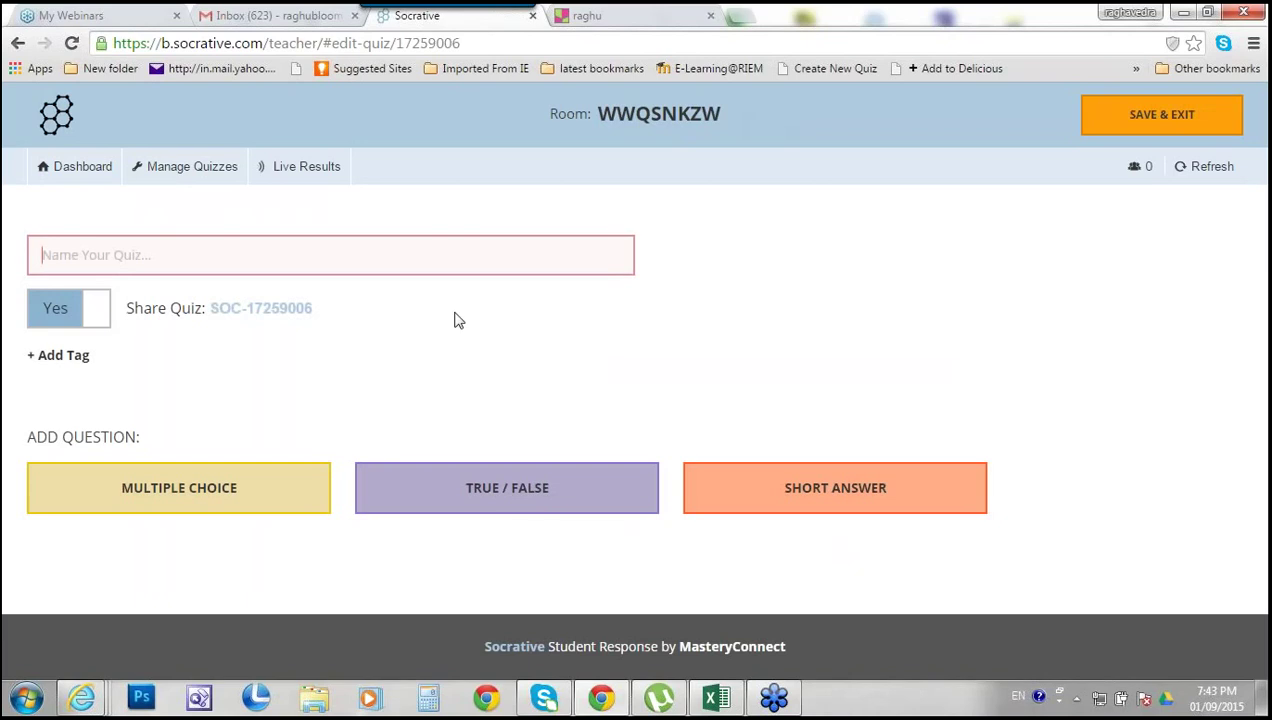
{"action": "type", "text": "s"}
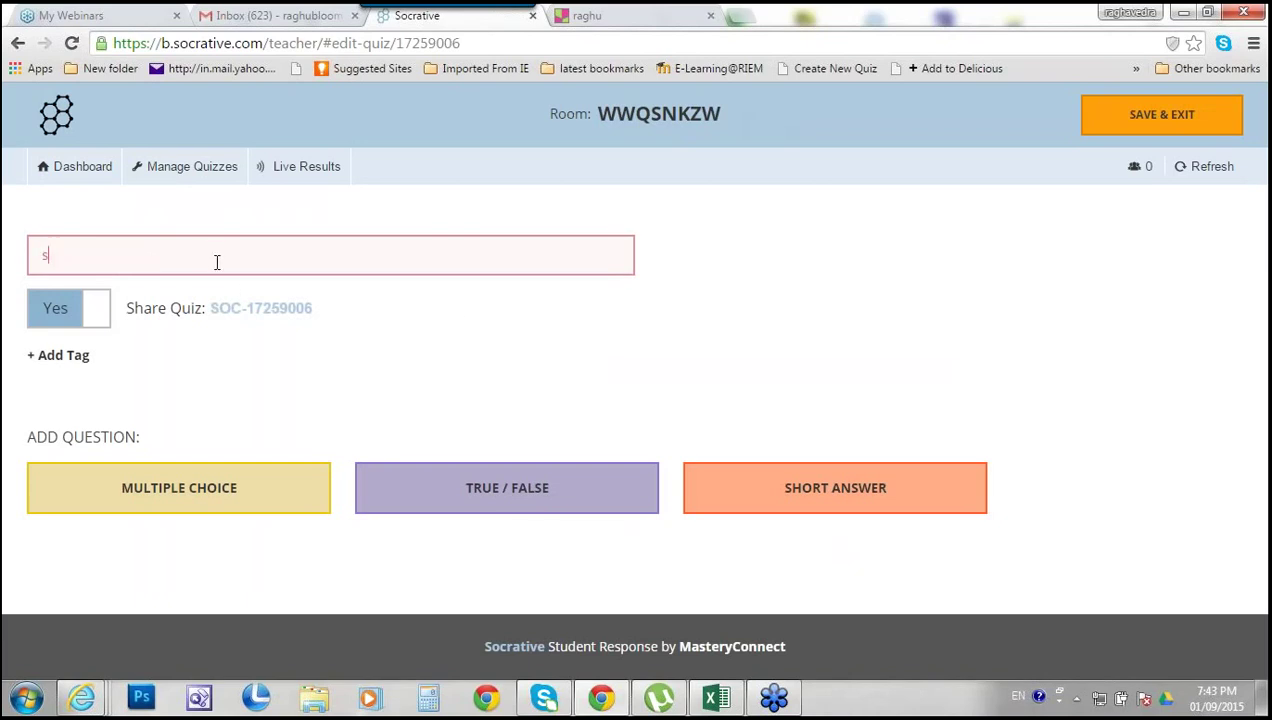
{"action": "type", "text": "ample a"}
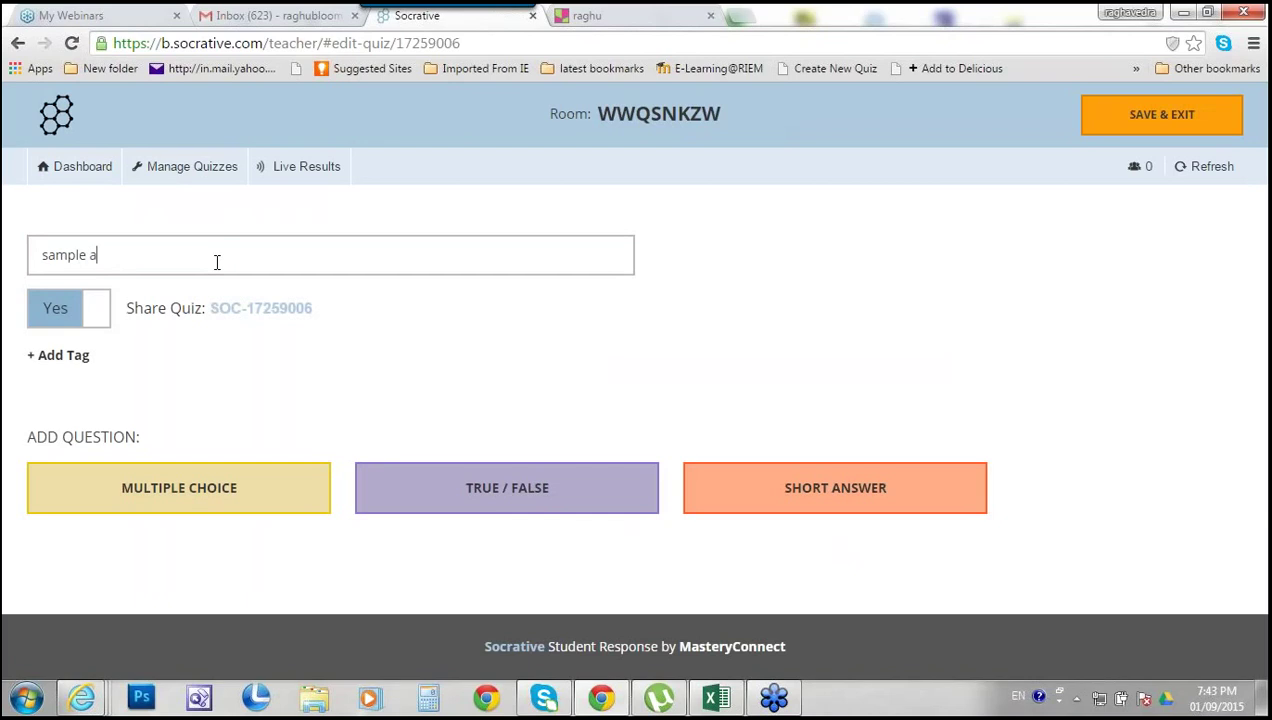
{"action": "type", "text": "bc"}
Add a multiple-choice question with the text "how do you feel about this webinar?"
{"action": "left_click", "coordinate": [233, 502]}
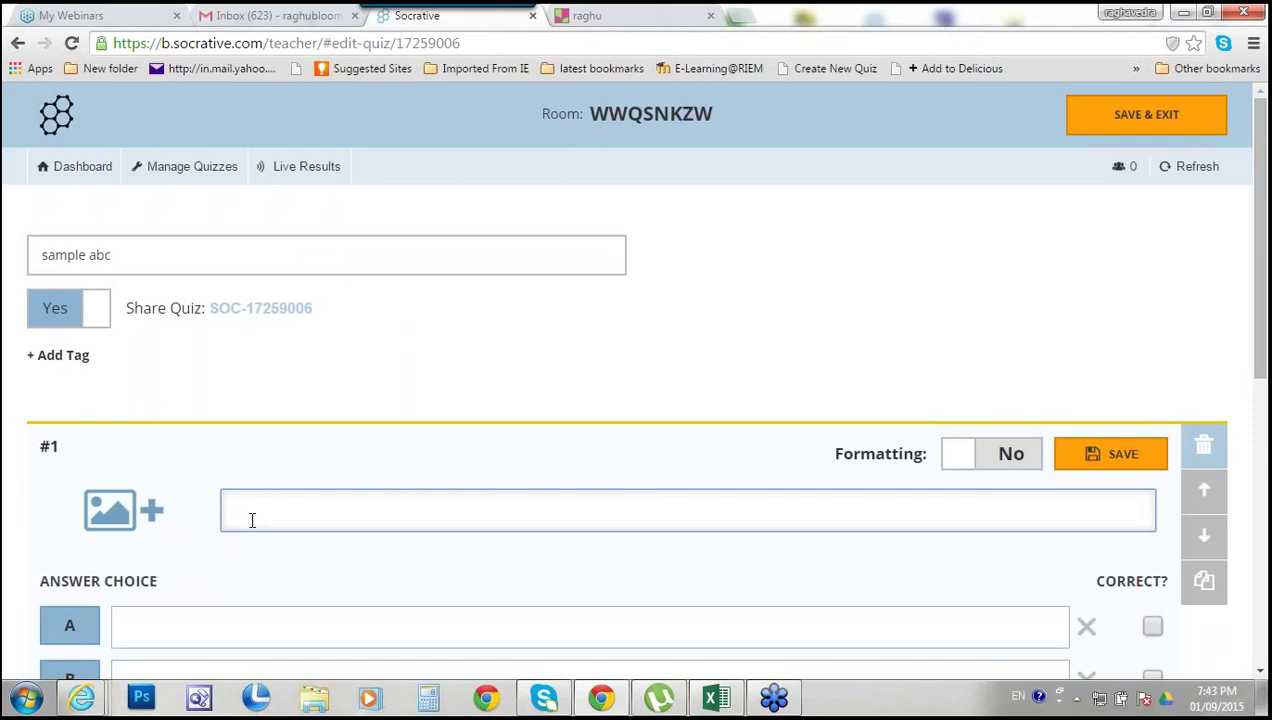
{"action": "type", "text": "how do you feel about "}
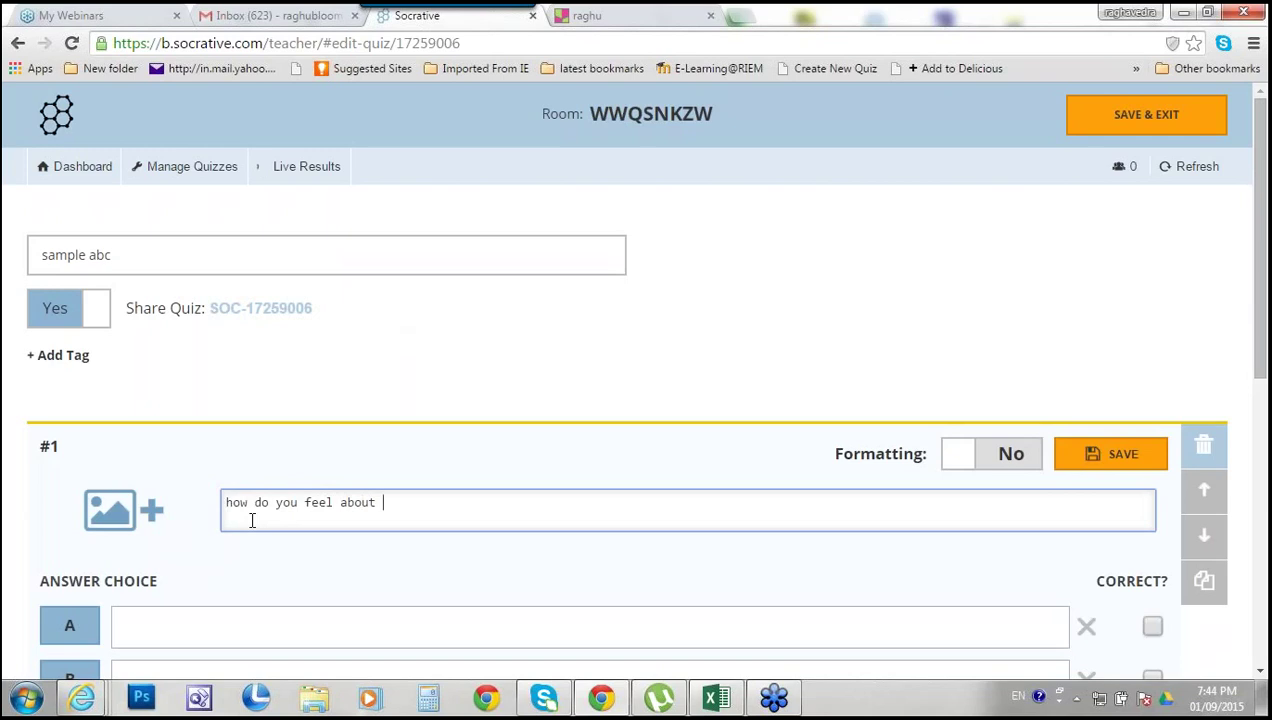
{"action": "type", "text": "this webinar?"}
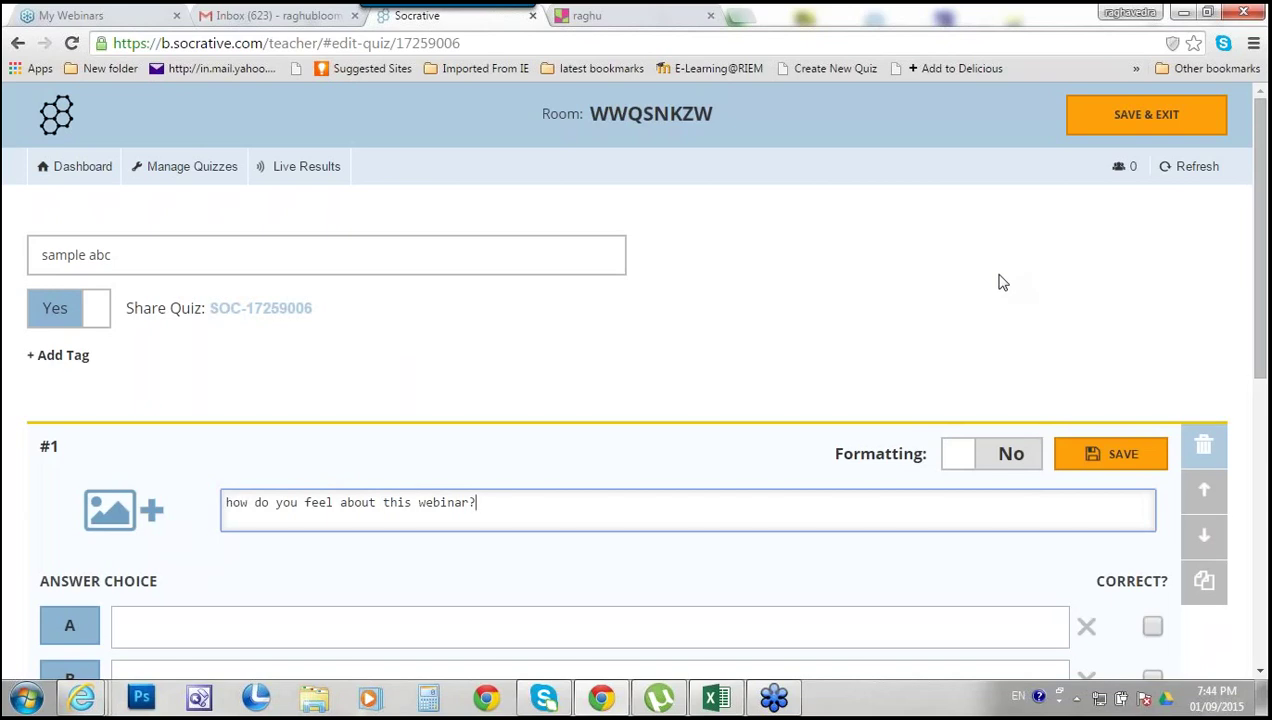
Enter "very good" as answer choice A and "informative" as answer choice B of the webinar question
{"action": "left_click_drag", "start_coordinate": [1257, 316], "coordinate": [1257, 490]}
{"action": "left_click", "coordinate": [752, 289]}
{"action": "type", "text": "ver"}
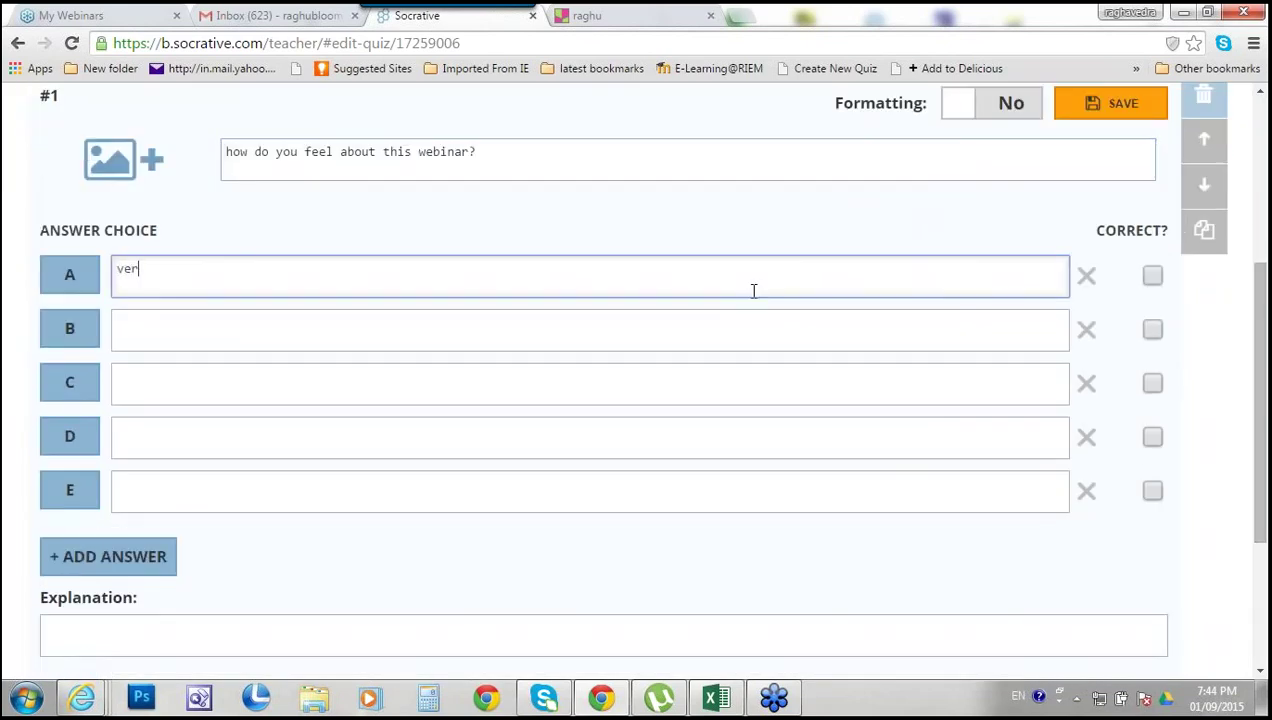
{"action": "type", "text": "y good"}
{"action": "left_click", "coordinate": [768, 335]}
{"action": "type", "text": "informat"}
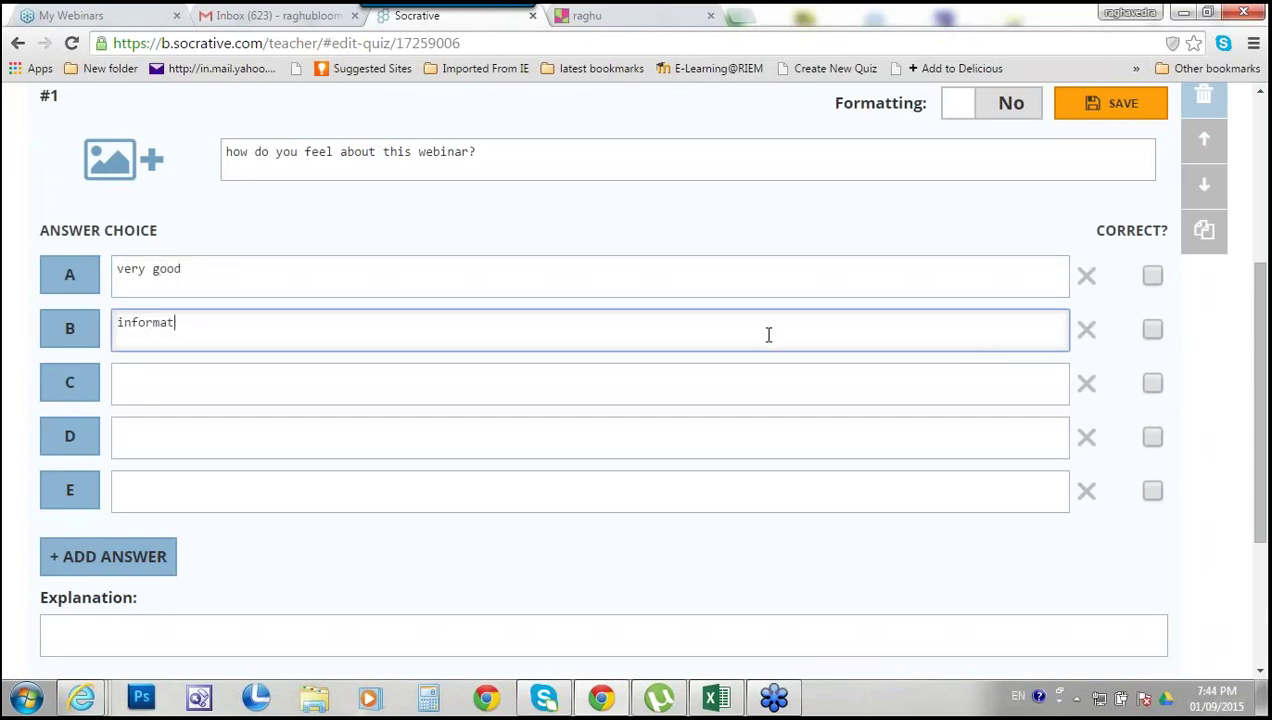
{"action": "type", "text": "ive"}
Fill in answer choices C, D and E with "average", "bad" and "need improvement"
{"action": "left_click", "coordinate": [764, 377]}
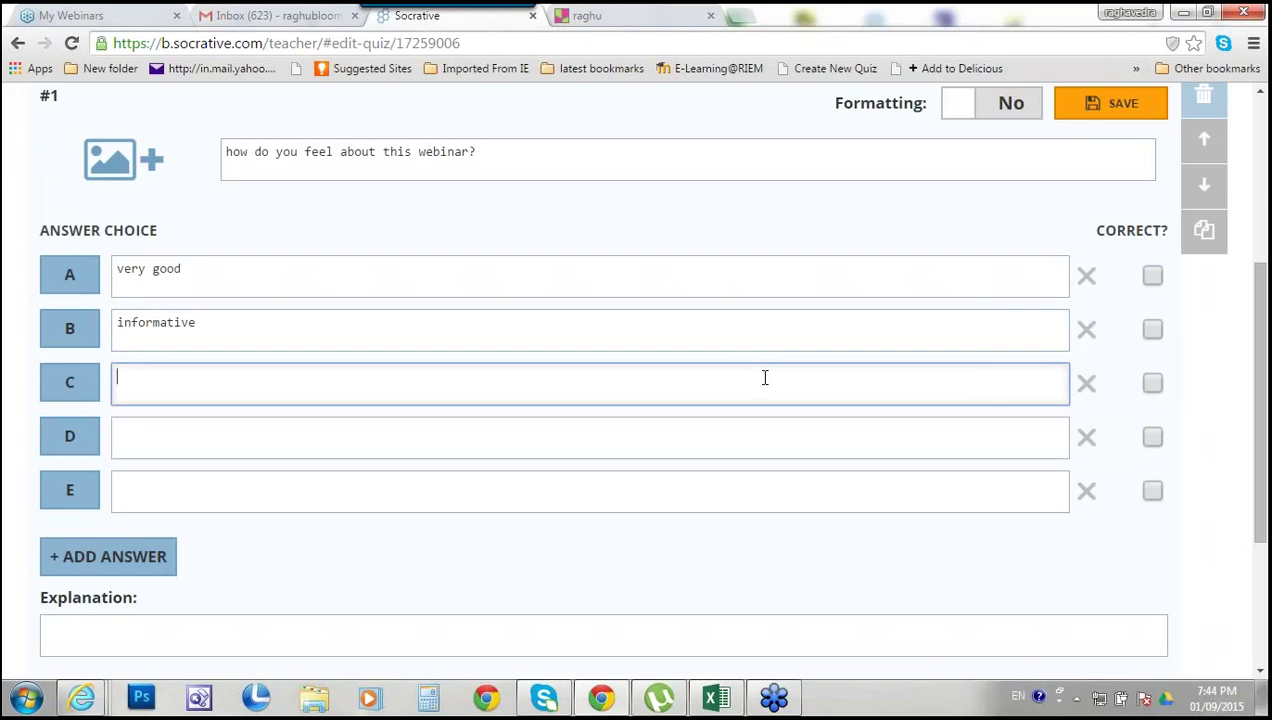
{"action": "type", "text": "average"}
{"action": "left_click", "coordinate": [750, 438]}
{"action": "type", "text": "bad"}
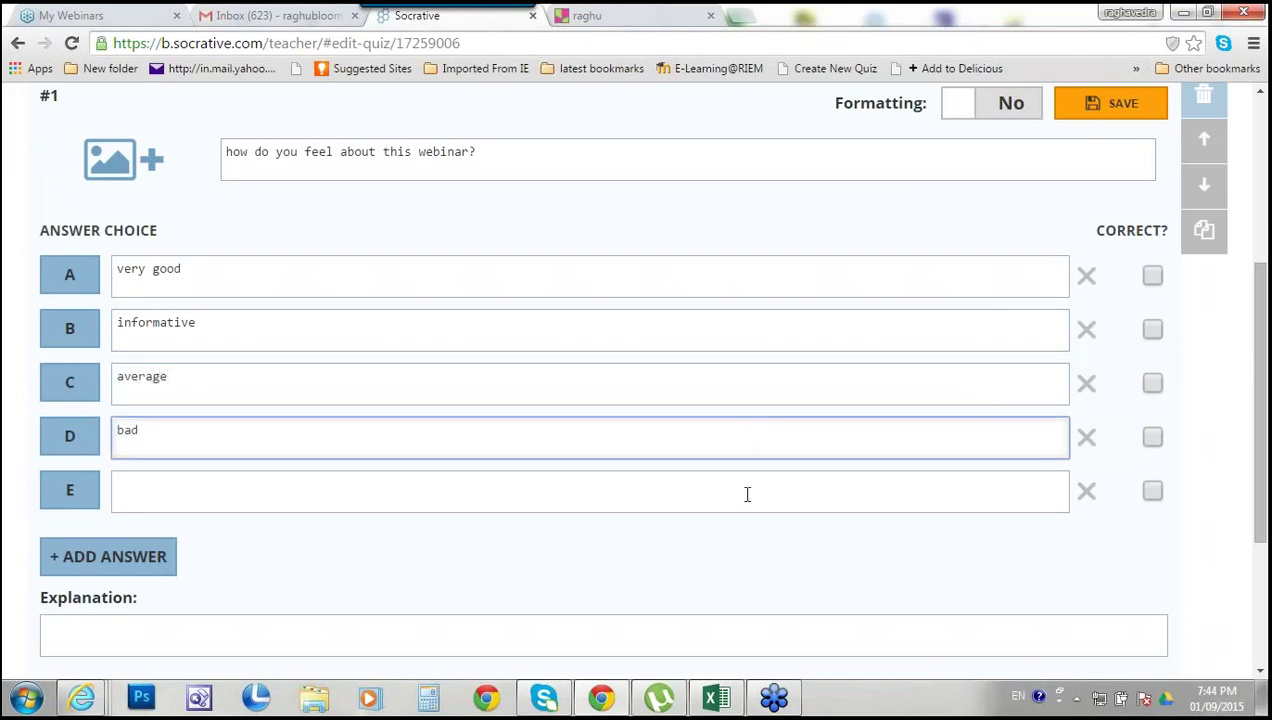
{"action": "left_click", "coordinate": [746, 492]}
{"action": "type", "text": "need "}
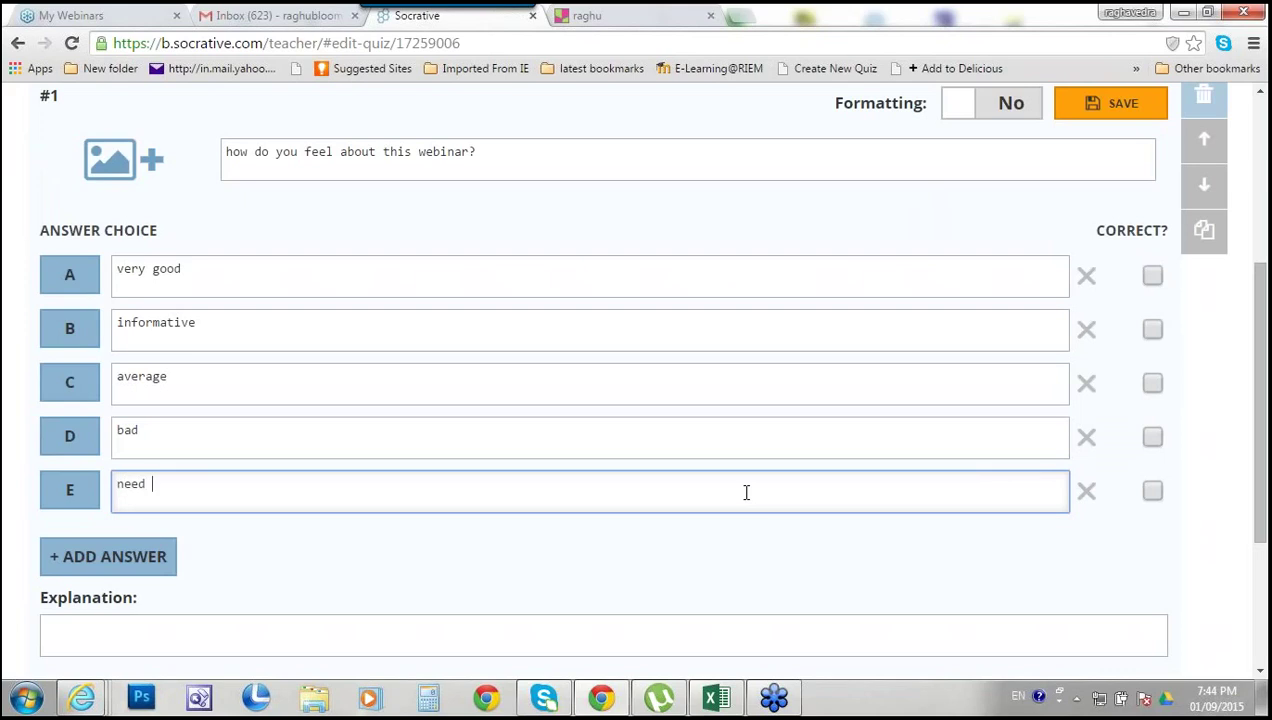
{"action": "type", "text": "improvement"}
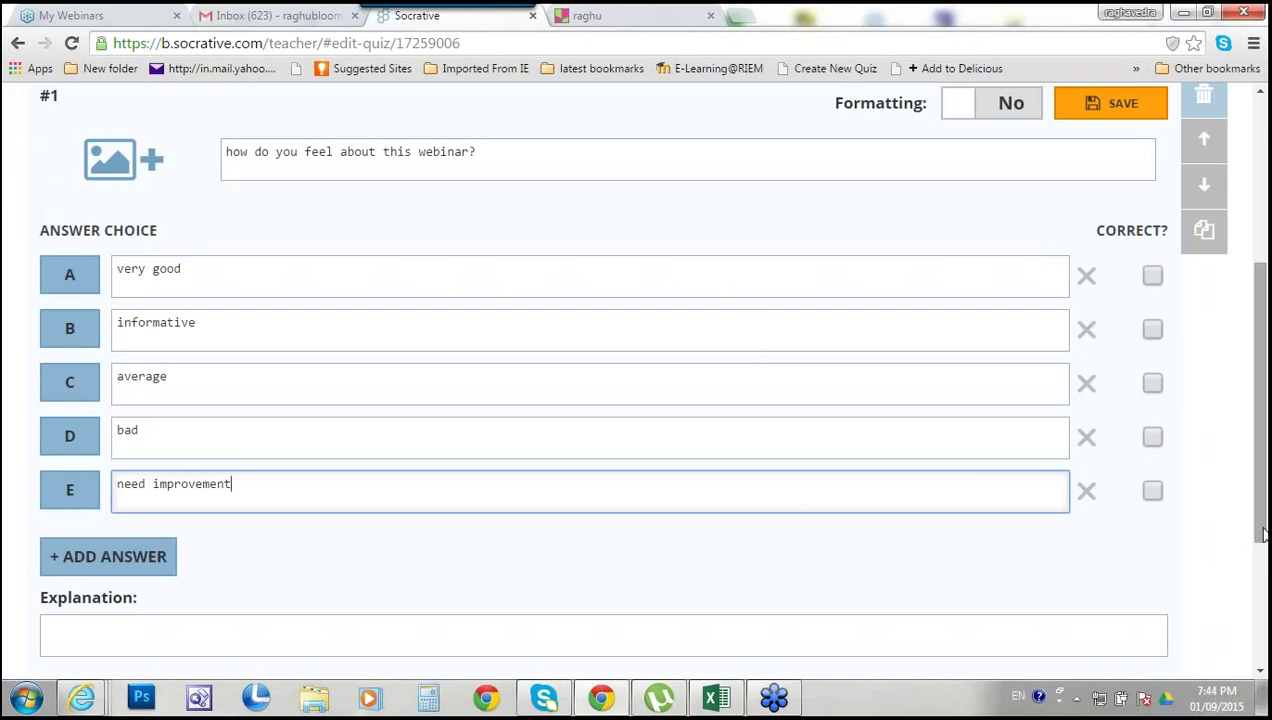
Mark "very good" as the correct answer and enter "well dome" as the question's explanation
{"action": "left_click", "coordinate": [1248, 284]}
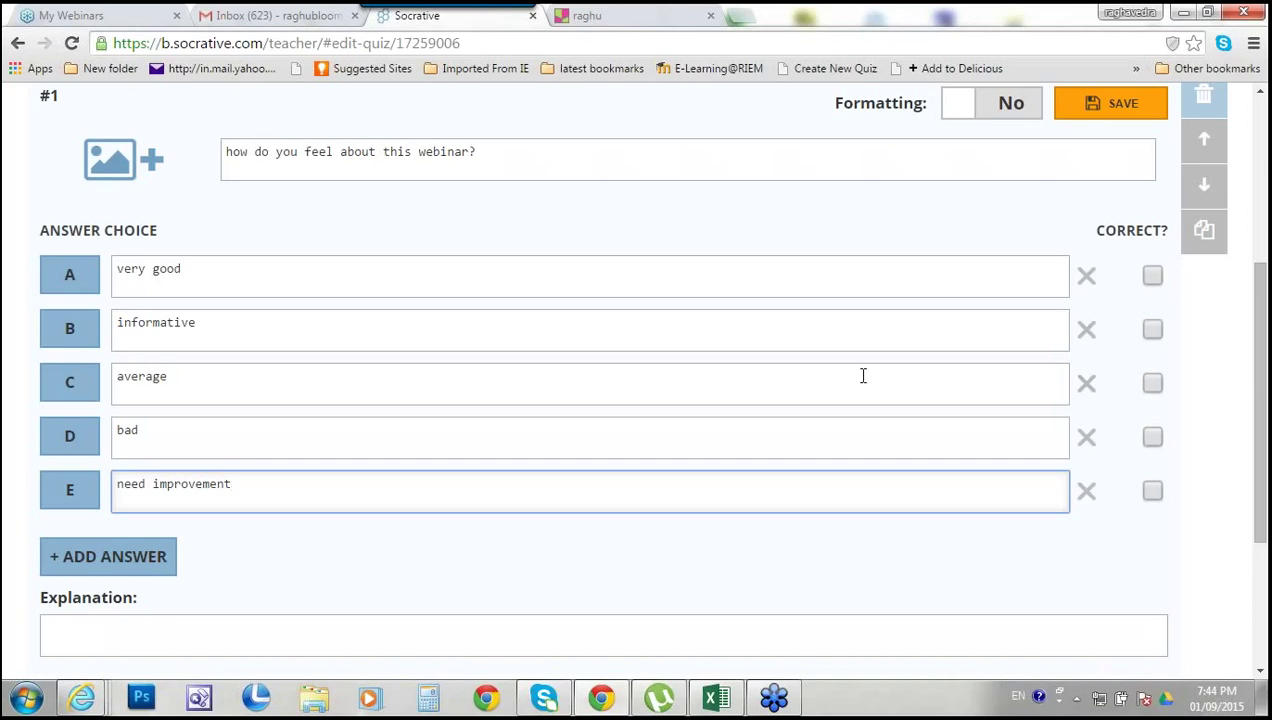
{"action": "left_click", "coordinate": [1153, 277]}
{"action": "left_click", "coordinate": [1153, 277]}
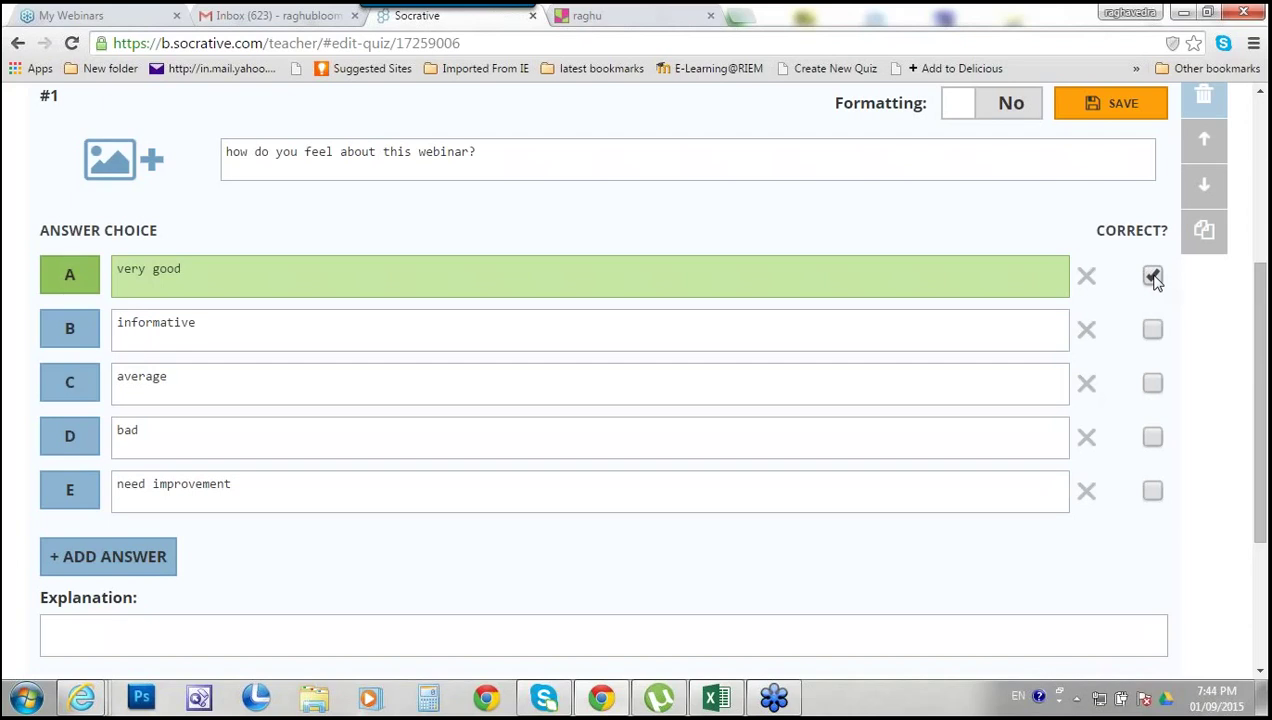
{"action": "left_click_drag", "start_coordinate": [1258, 543], "coordinate": [1265, 578]}
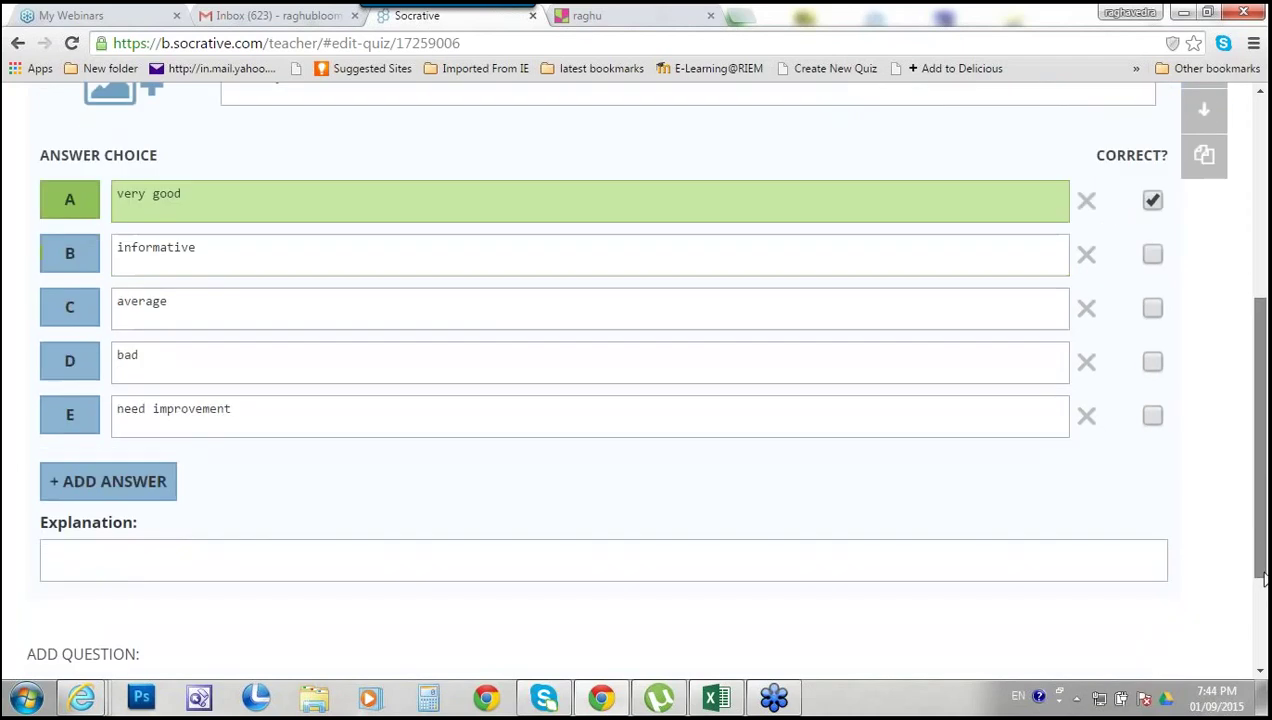
{"action": "scroll", "coordinate": [618, 567], "scroll_direction": "down", "scroll_amount": 1}
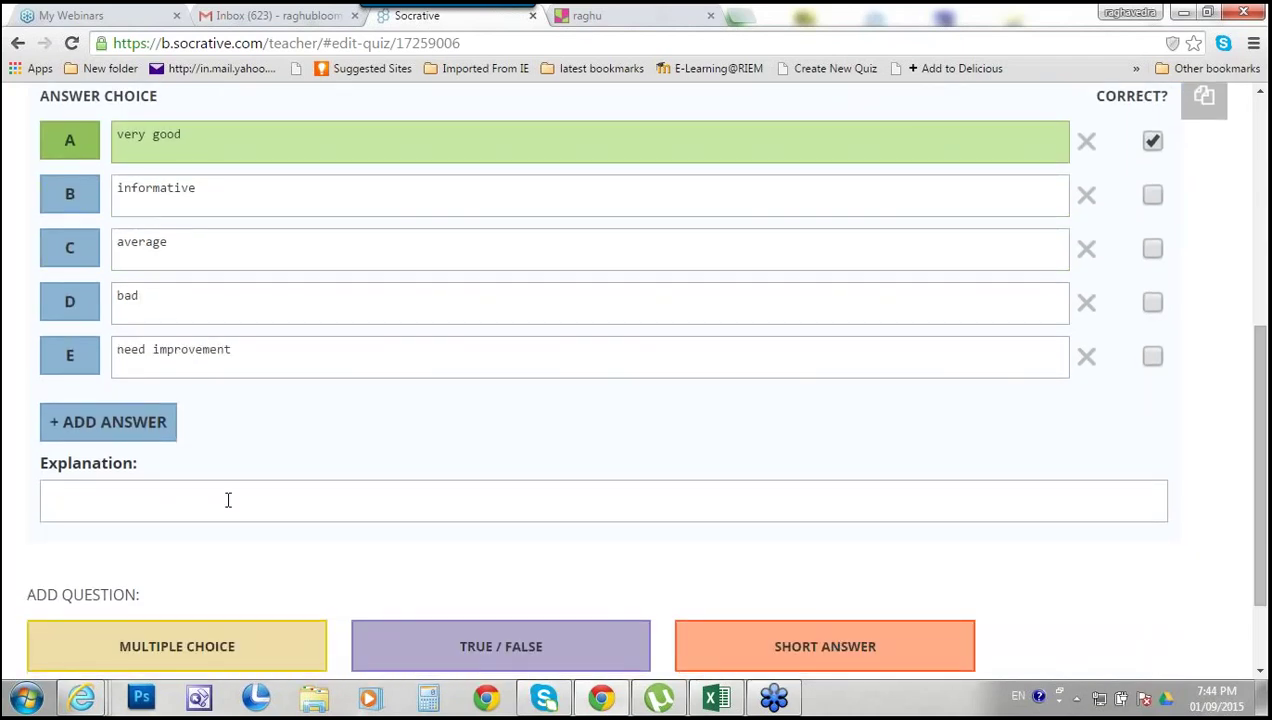
{"action": "left_click", "coordinate": [369, 507]}
{"action": "type", "text": "well"}
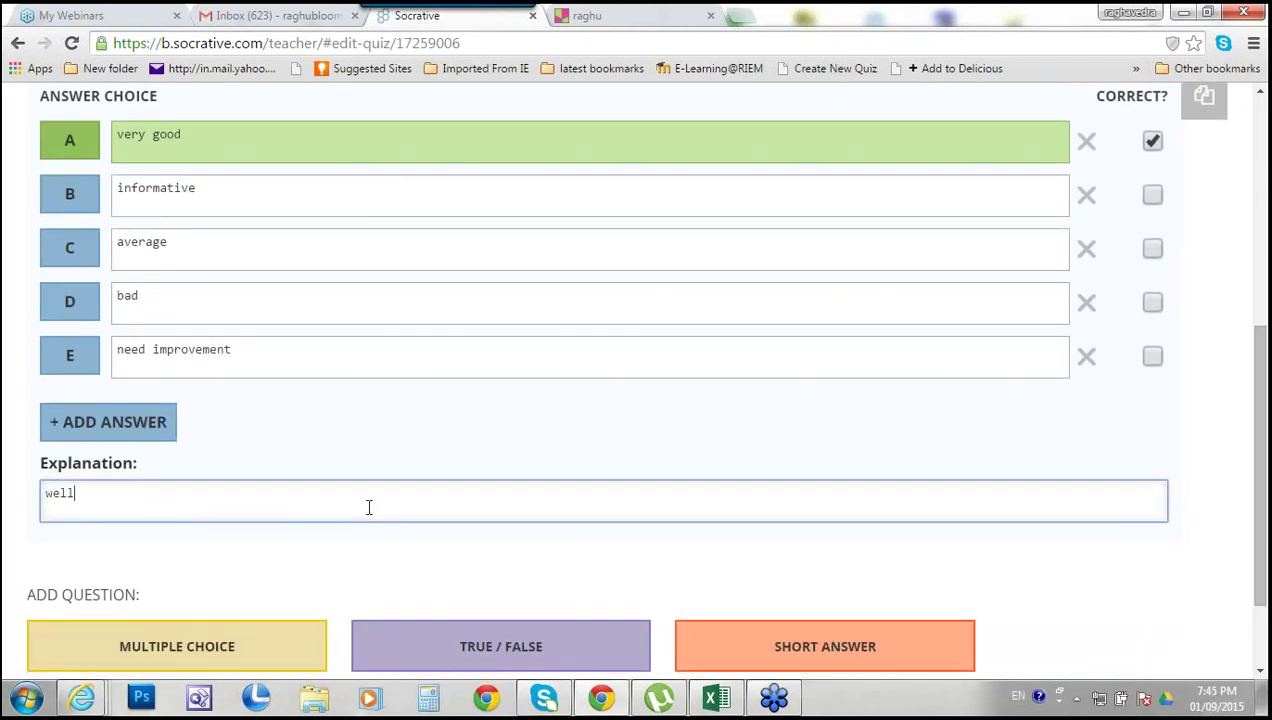
{"action": "type", "text": " dome"}
{"action": "scroll", "coordinate": [641, 594], "scroll_direction": "down", "scroll_amount": 2}
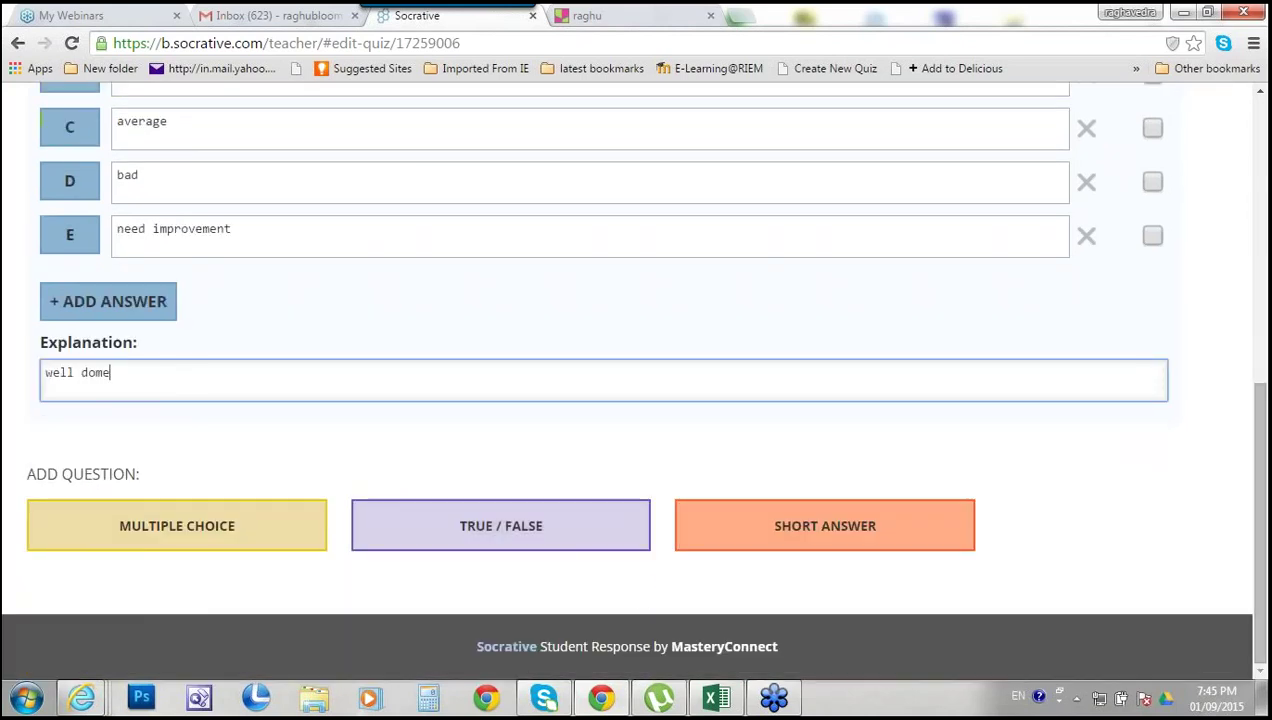
Add a true/false question with the text "is this is useful for you?", leaving True as the correct answer
{"action": "left_click", "coordinate": [500, 525]}
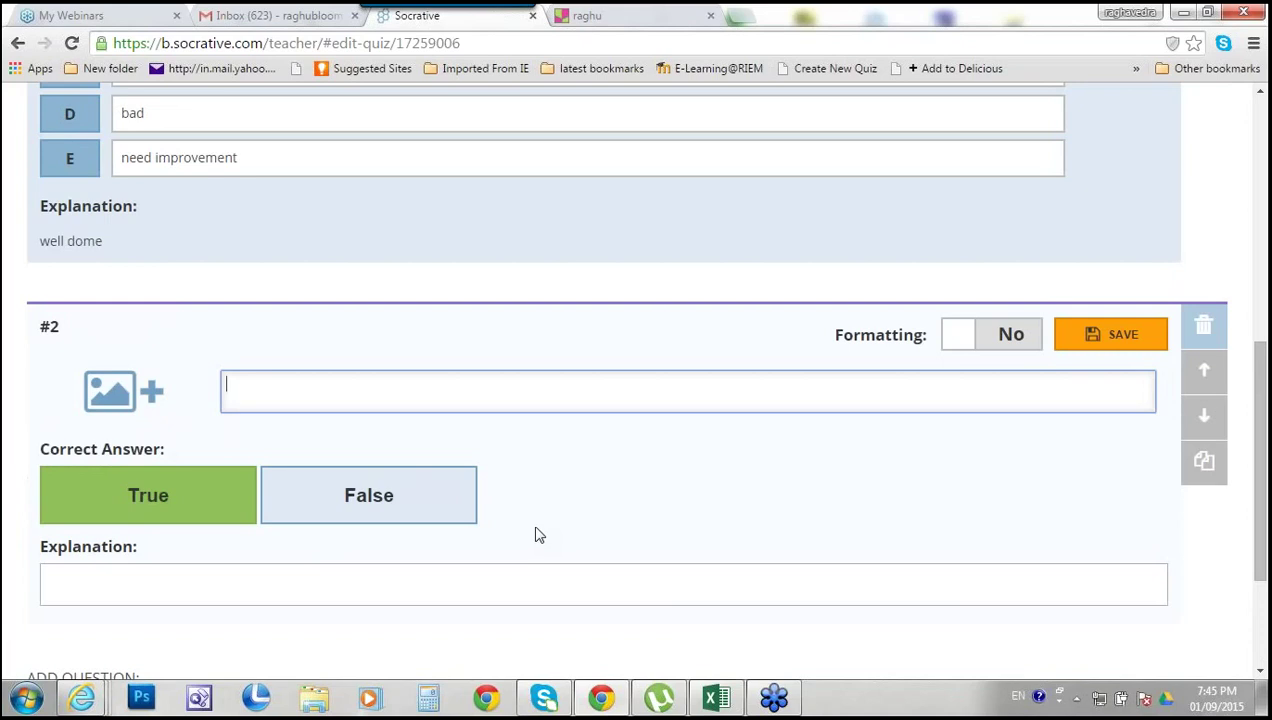
{"action": "type", "text": "is this is useful for you"}
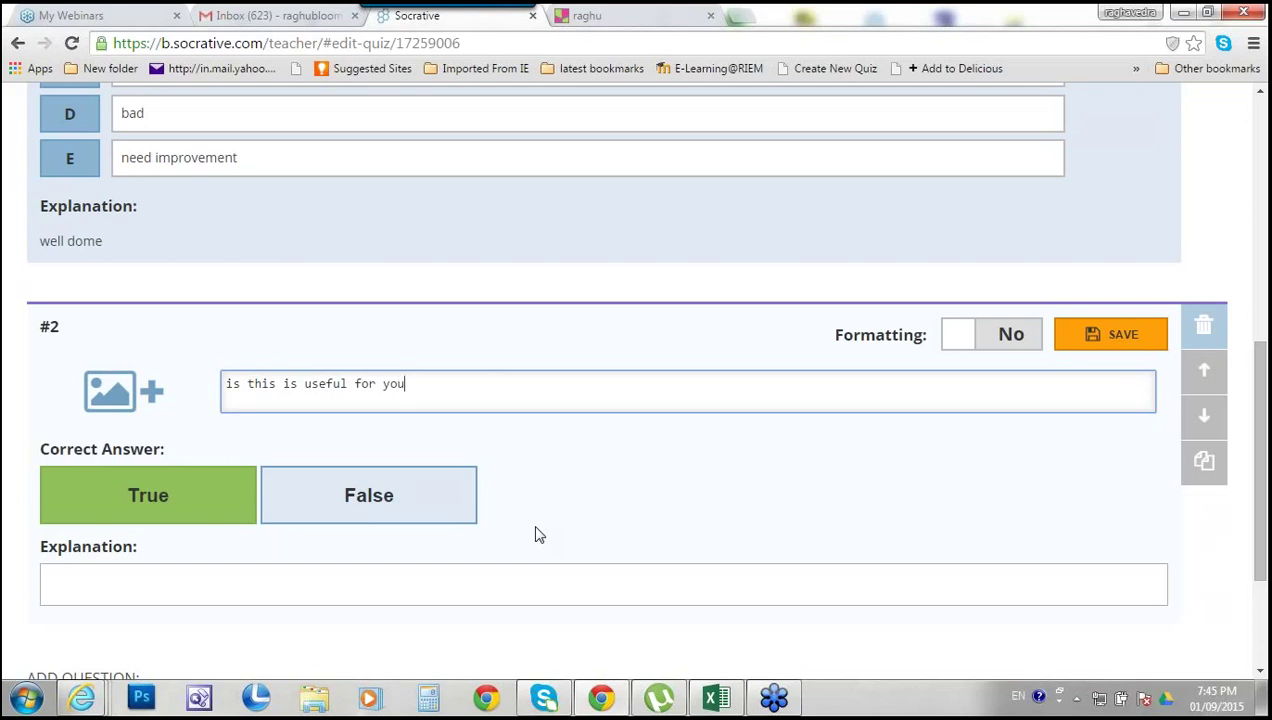
{"action": "type", "text": "?"}
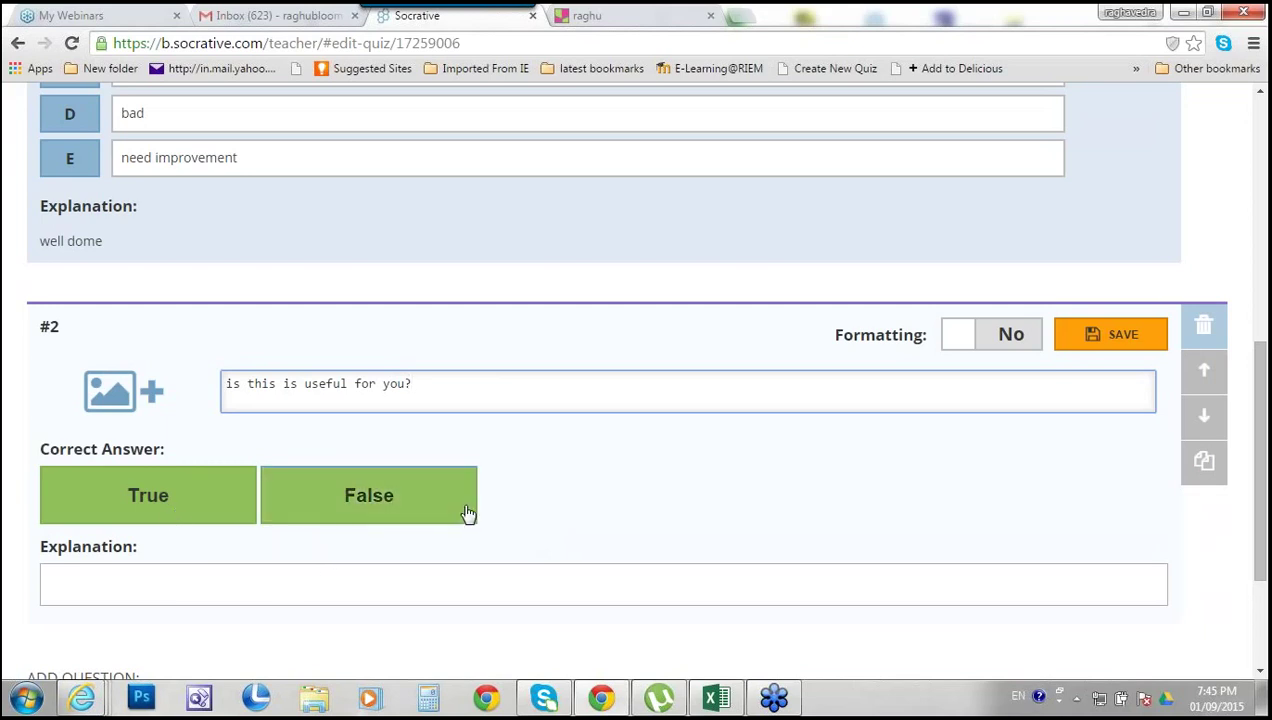
Add a short-answer question reading "describe about you?", correcting the misspelled first word with the spelling suggestion
{"action": "scroll", "coordinate": [1057, 615], "scroll_direction": "down", "scroll_amount": 3}
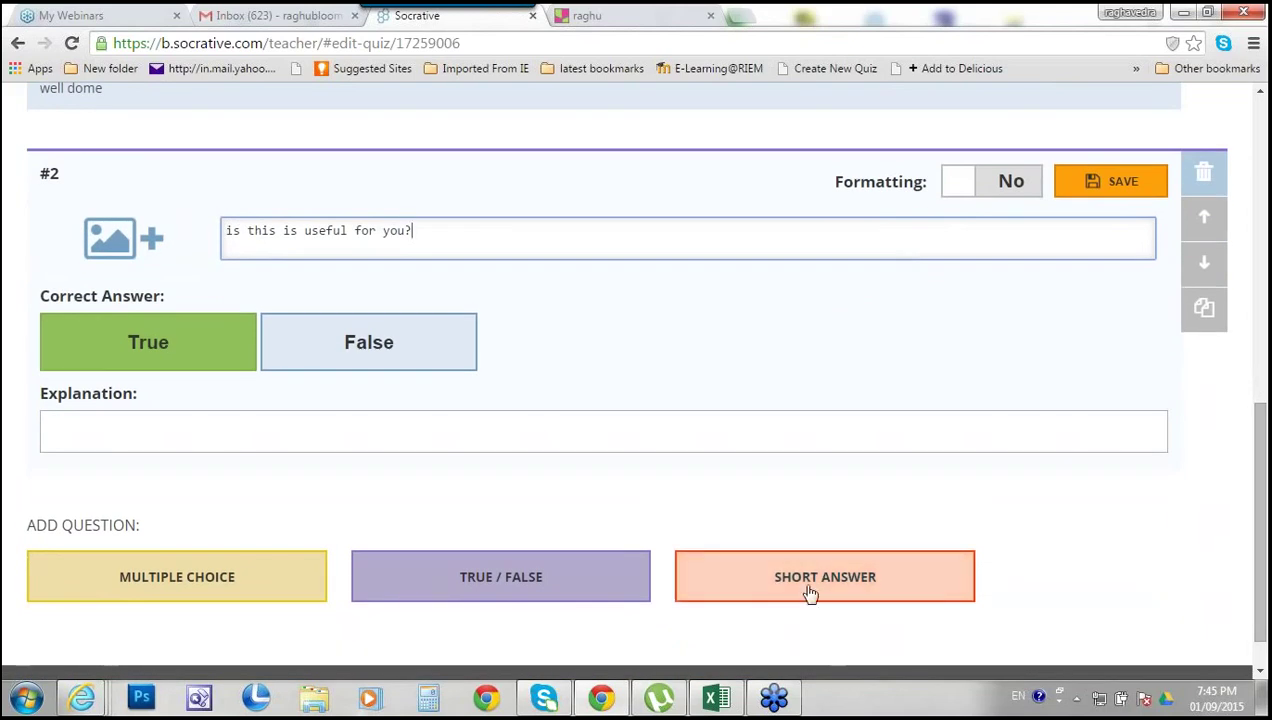
{"action": "left_click", "coordinate": [810, 592]}
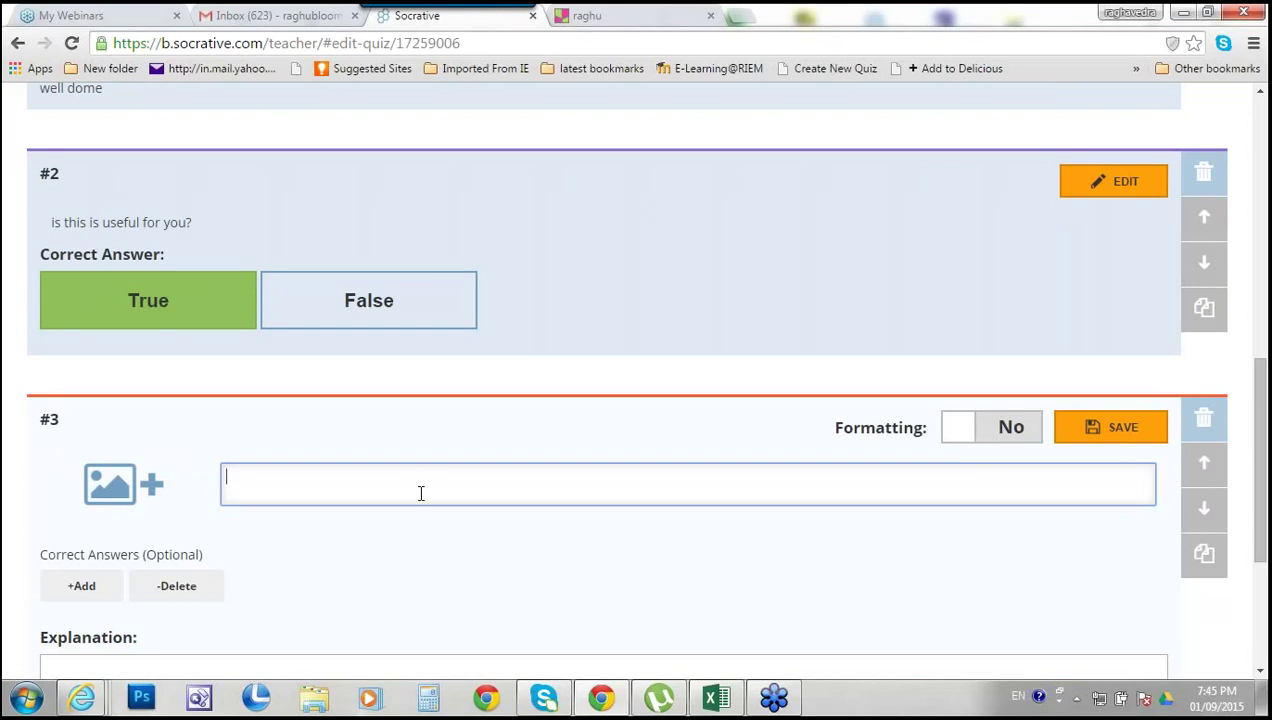
{"action": "type", "text": "desn"}
{"action": "type", "text": "ibe about y"}
{"action": "type", "text": "ou"}
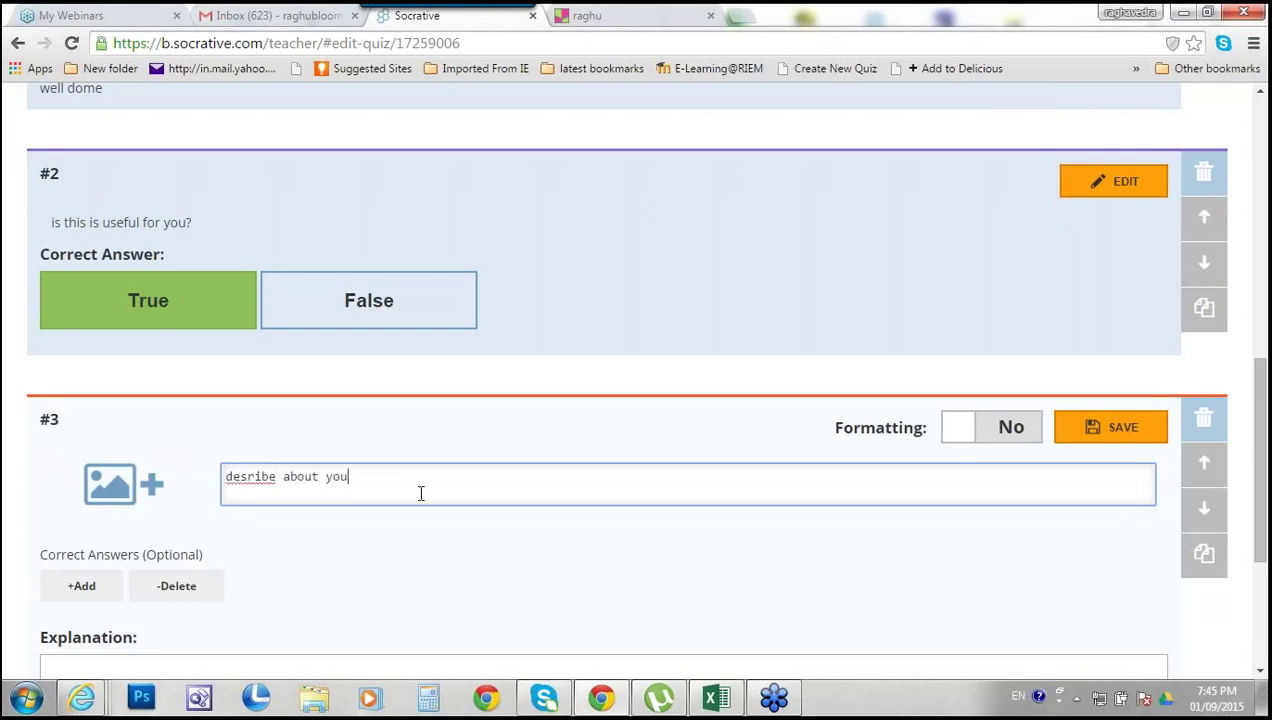
{"action": "right_click", "coordinate": [246, 476]}
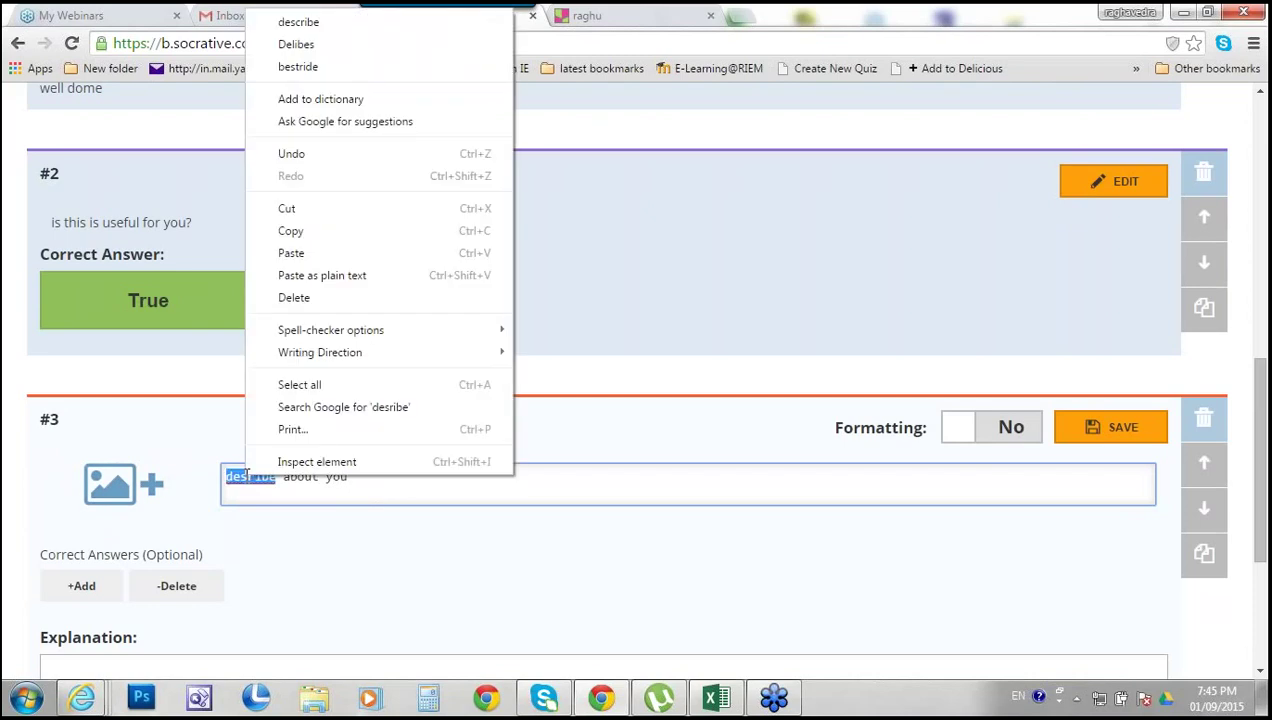
{"action": "left_click", "coordinate": [365, 20]}
{"action": "left_click", "coordinate": [453, 486]}
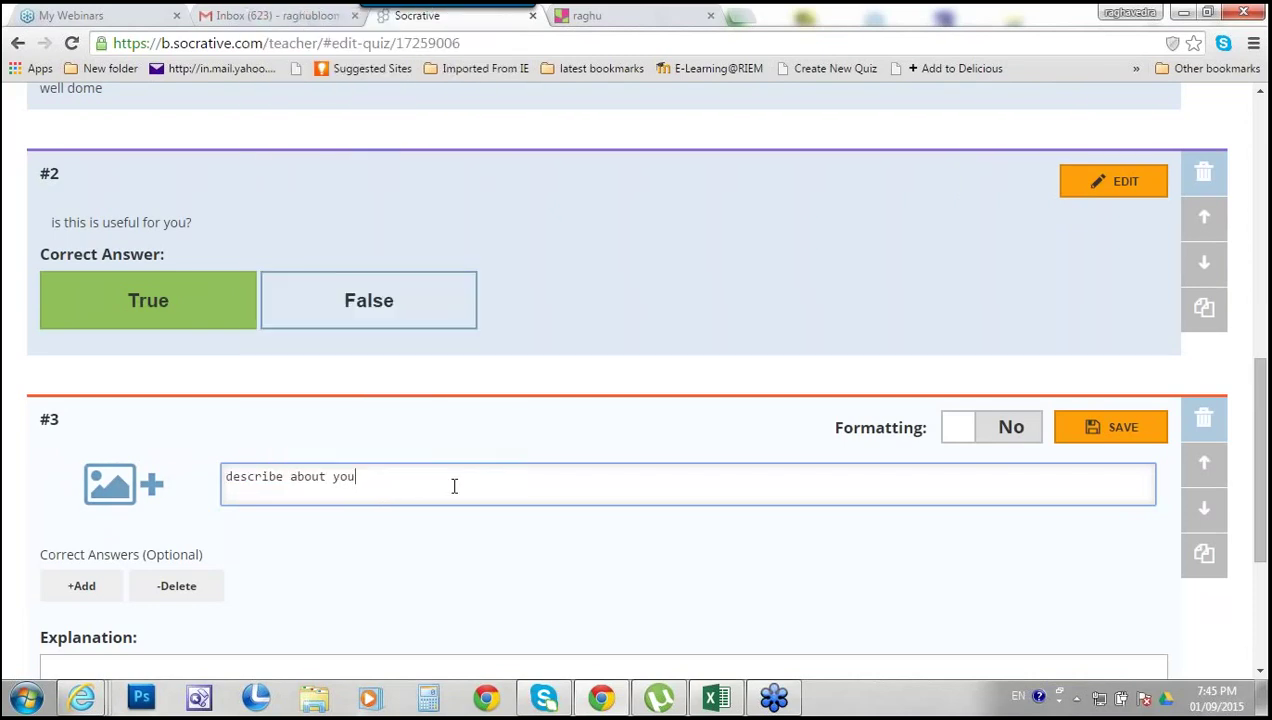
{"action": "type", "text": "?"}
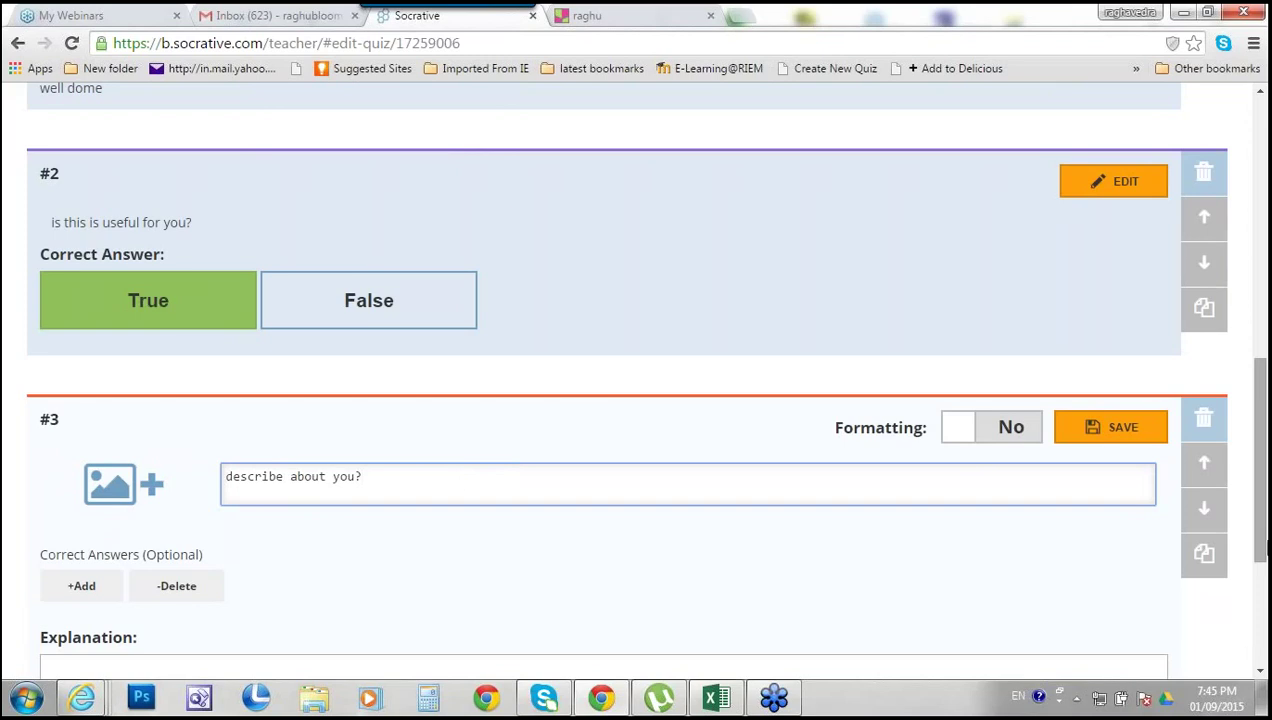
Save the short-answer question, then save the whole quiz and exit the quiz editor
{"action": "left_click_drag", "start_coordinate": [1265, 550], "coordinate": [1263, 287]}
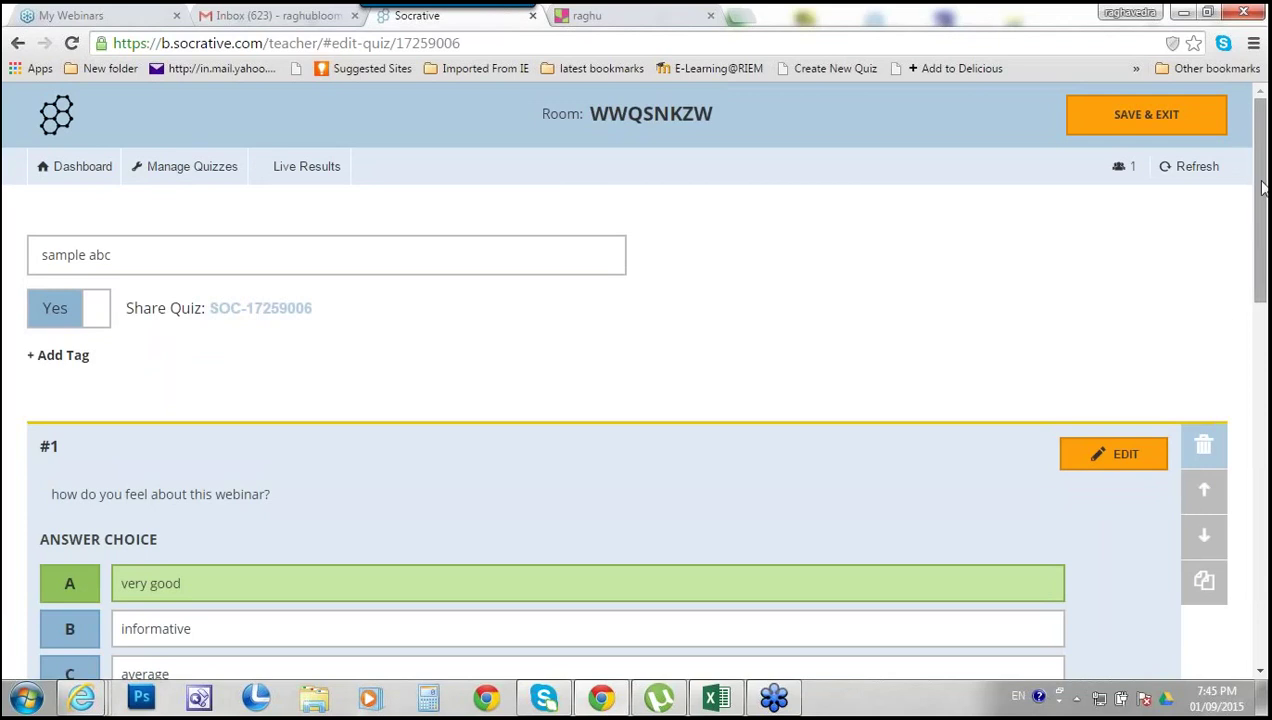
{"action": "left_click_drag", "start_coordinate": [1257, 195], "coordinate": [1265, 447]}
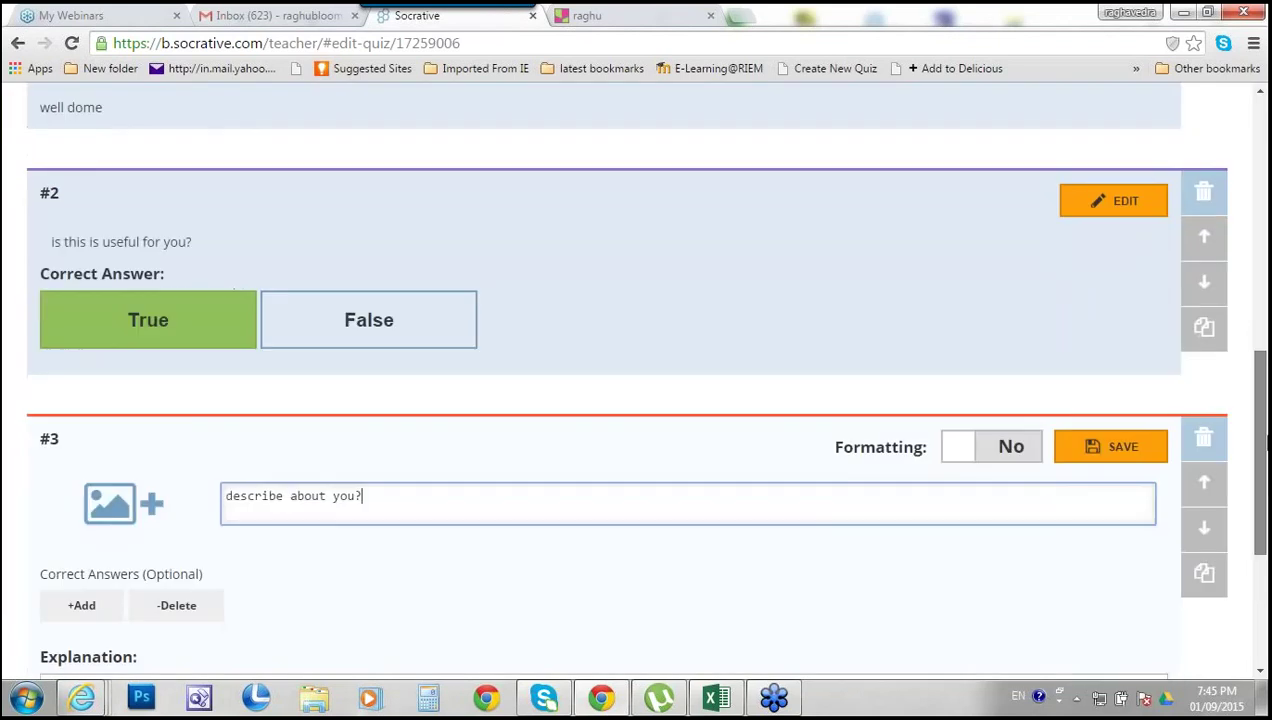
{"action": "left_click", "coordinate": [1127, 458]}
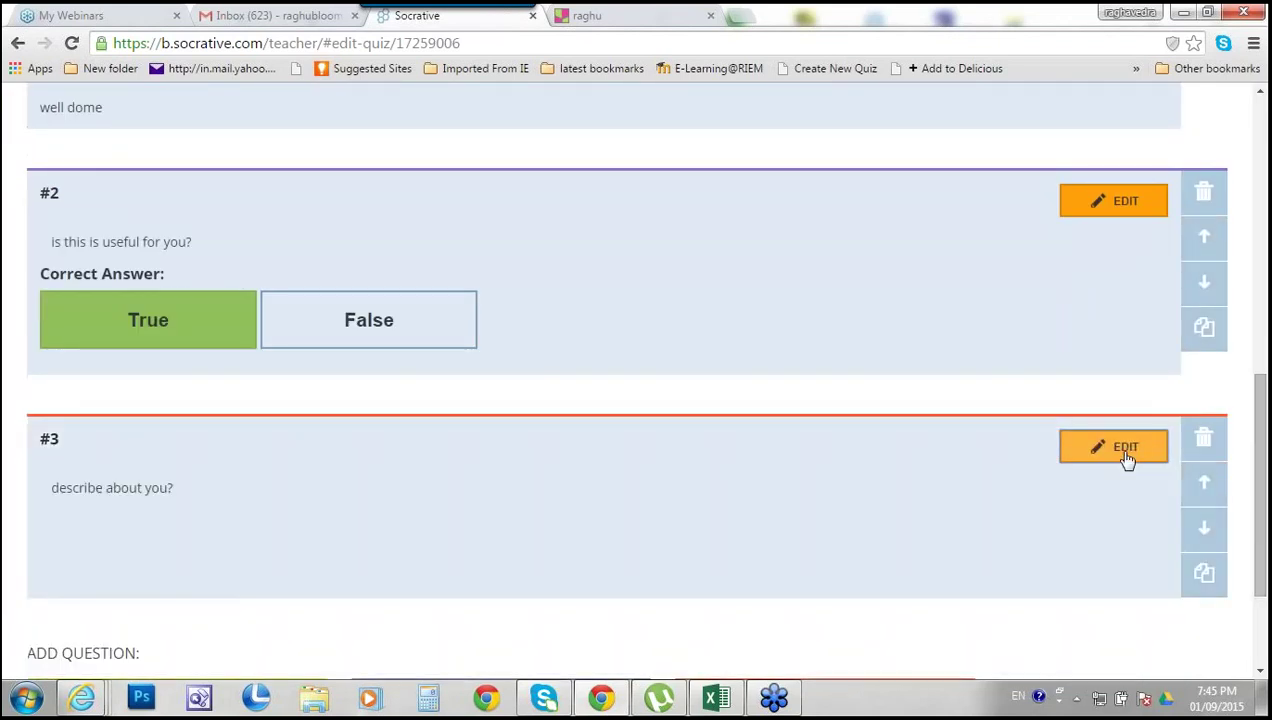
{"action": "scroll", "coordinate": [1258, 560], "scroll_direction": "down", "scroll_amount": 2}
{"action": "left_click_drag", "start_coordinate": [1262, 600], "coordinate": [1264, 268]}
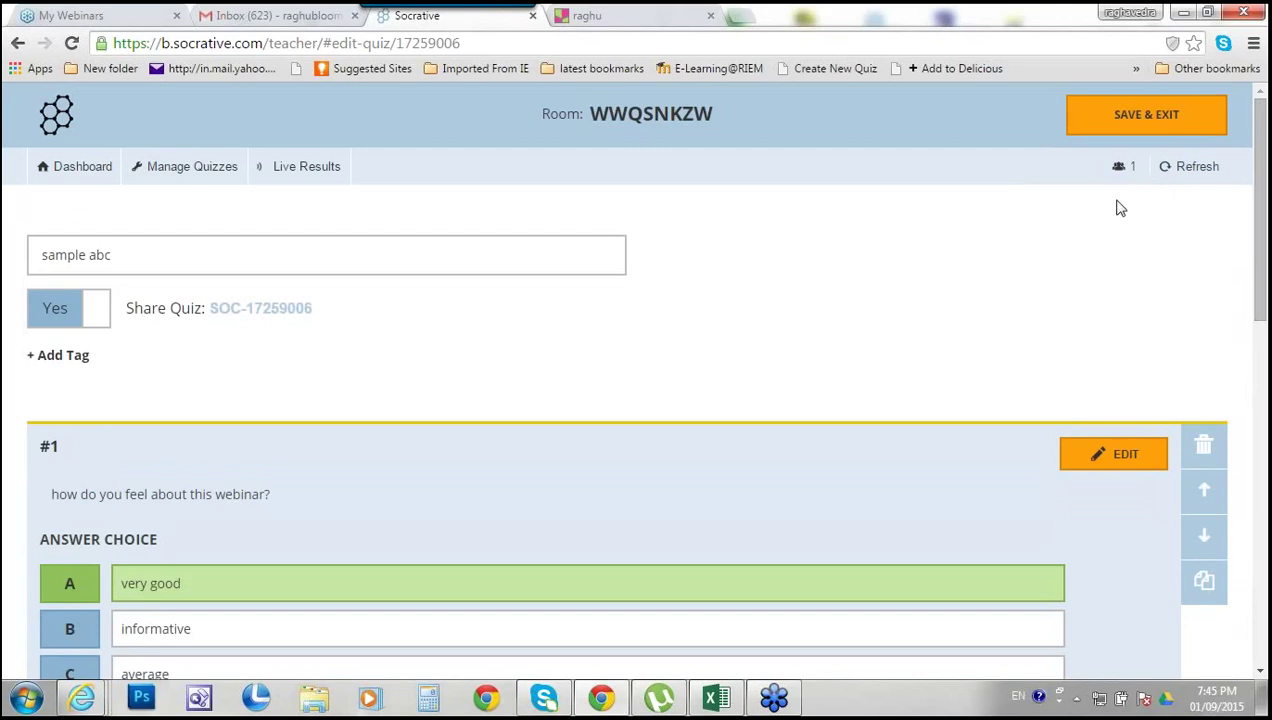
{"action": "left_click", "coordinate": [1144, 116]}
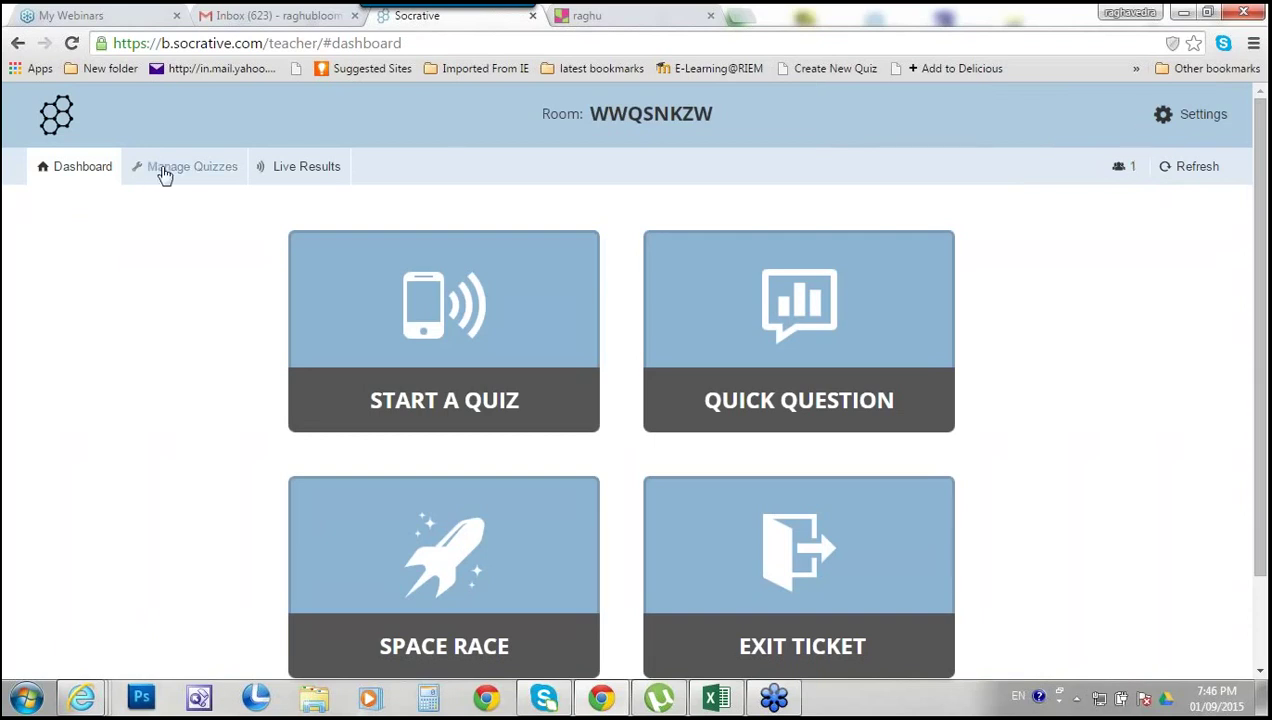
Start the "sample abc" quiz as Student Paced - Immediate Feedback, replacing the activity in progress, and highlight the room code for students
{"action": "left_click", "coordinate": [457, 325]}
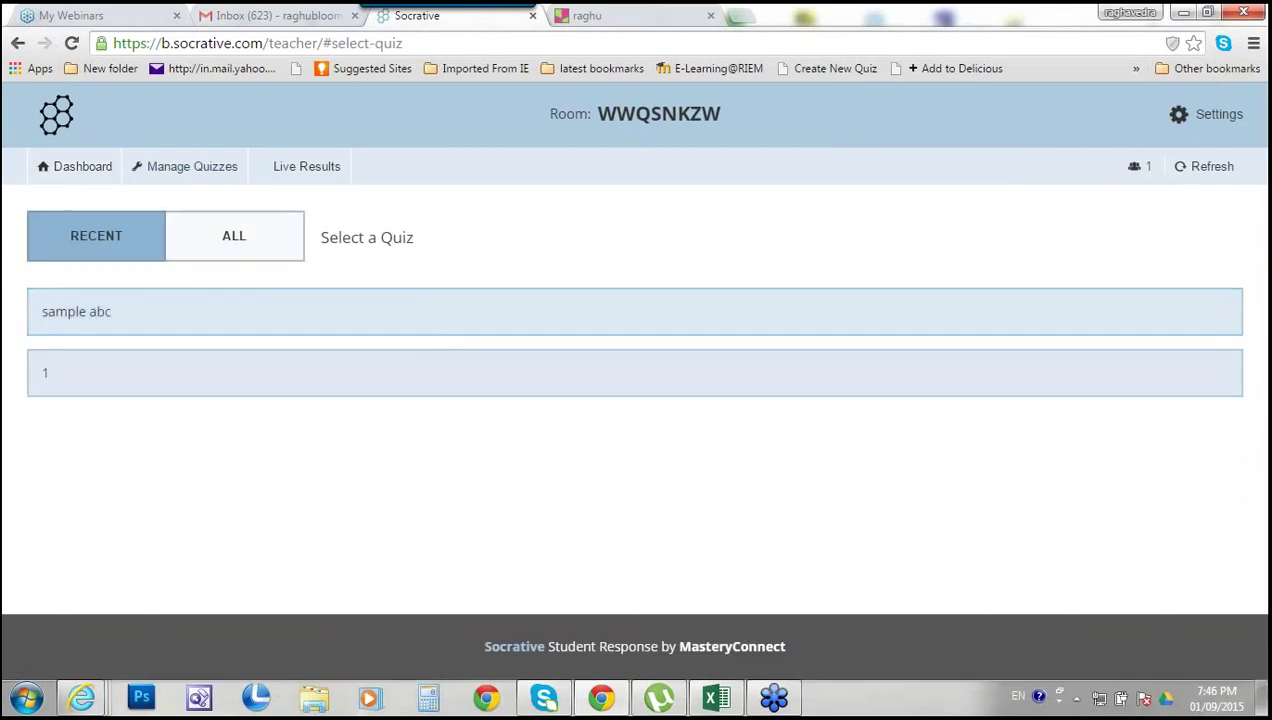
{"action": "left_click", "coordinate": [59, 323]}
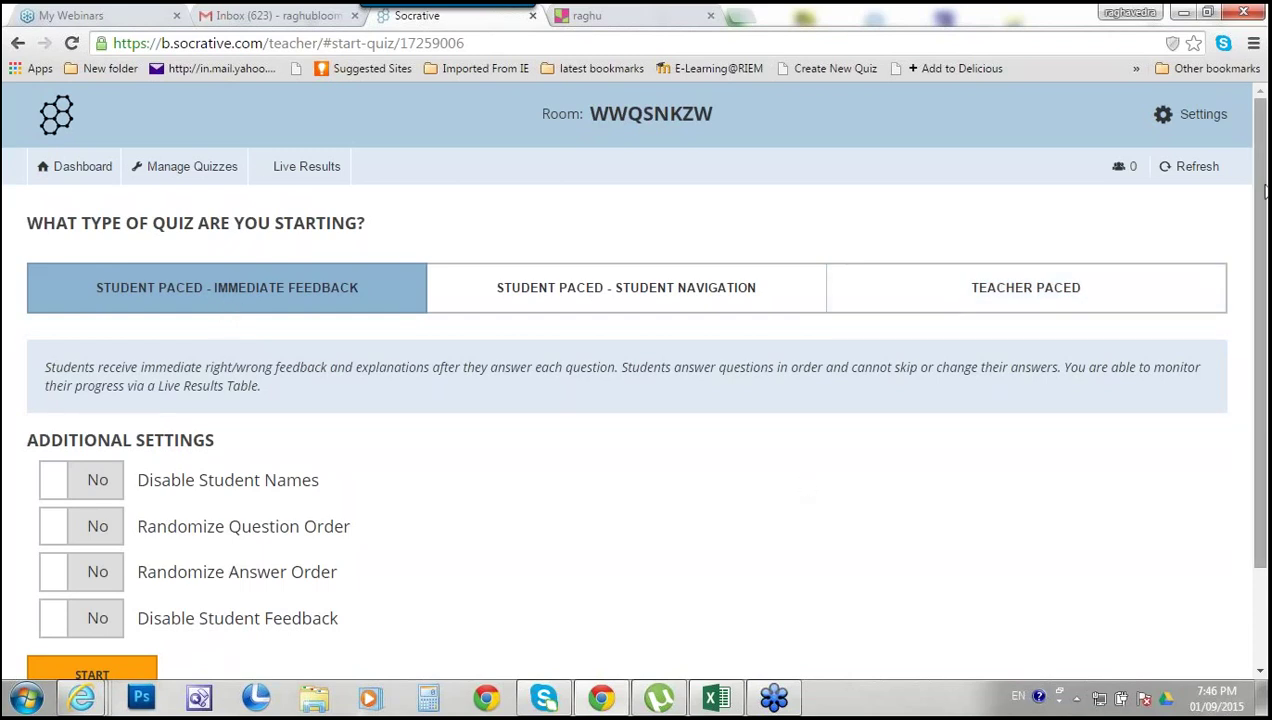
{"action": "scroll", "coordinate": [470, 450], "scroll_direction": "down", "scroll_amount": 2}
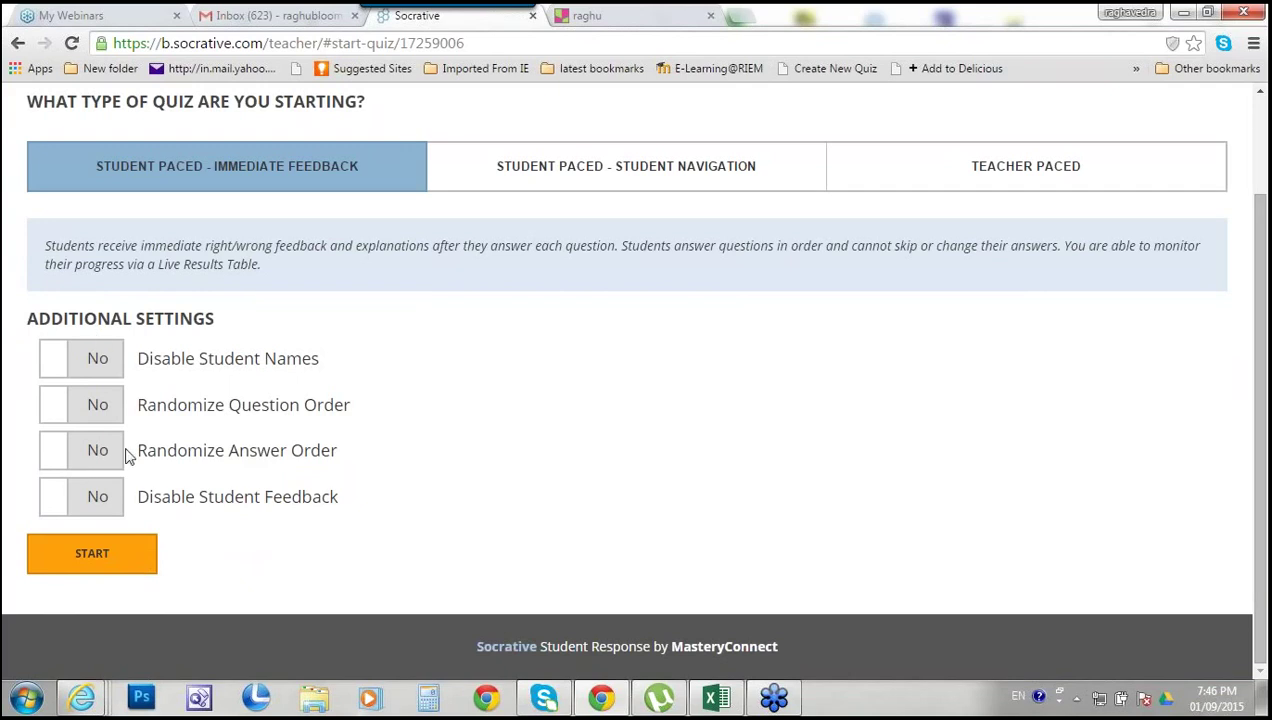
{"action": "left_click", "coordinate": [92, 555]}
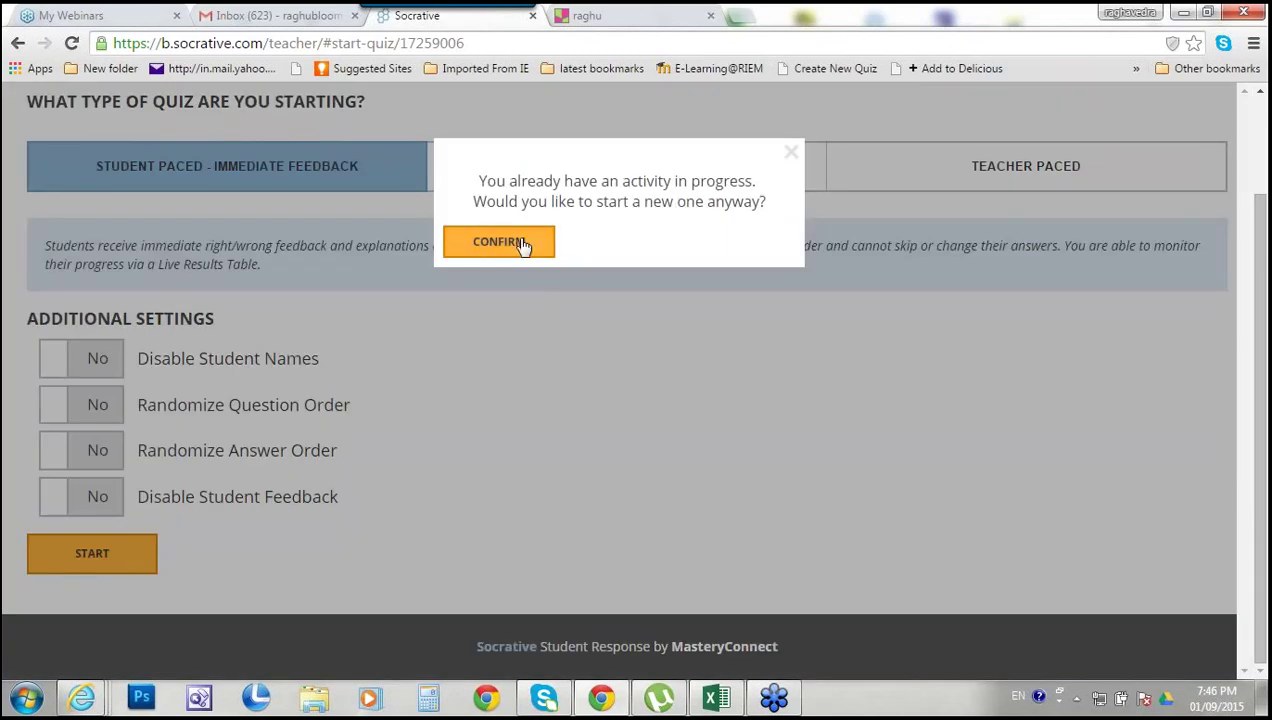
{"action": "scroll", "coordinate": [985, 395], "scroll_direction": "up", "scroll_amount": 2}
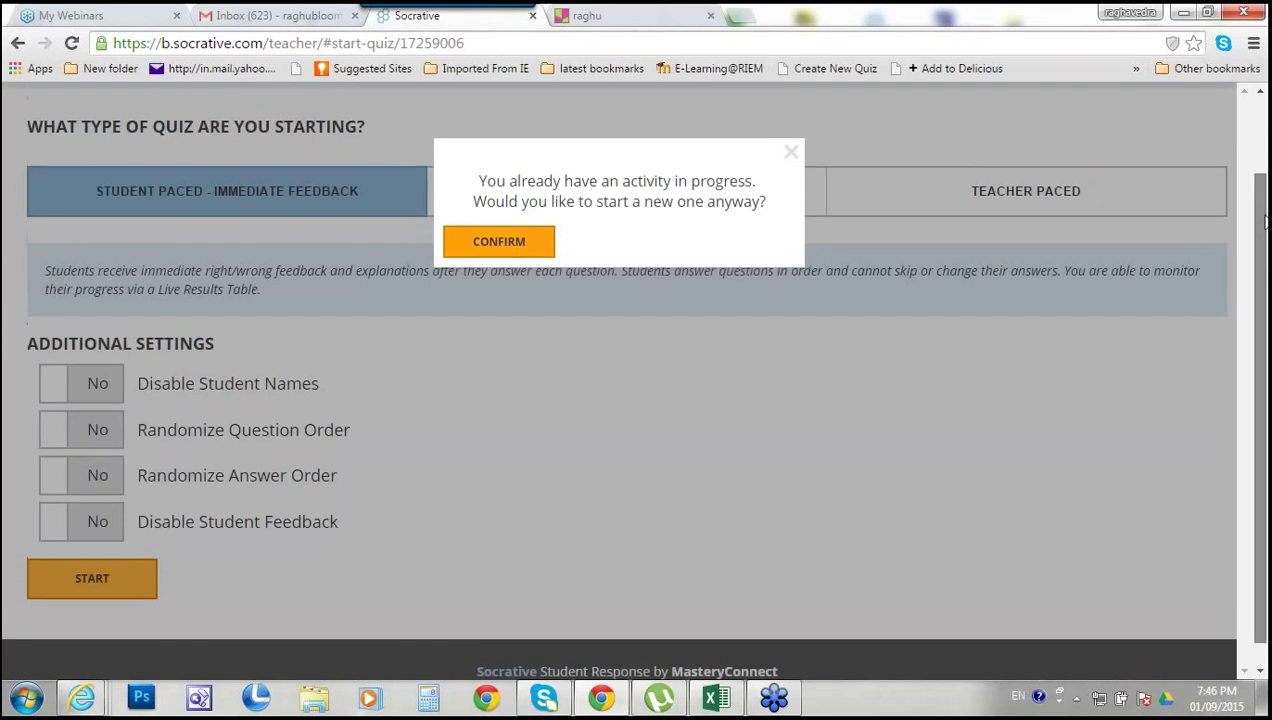
{"action": "left_click_drag", "start_coordinate": [729, 121], "coordinate": [712, 182]}
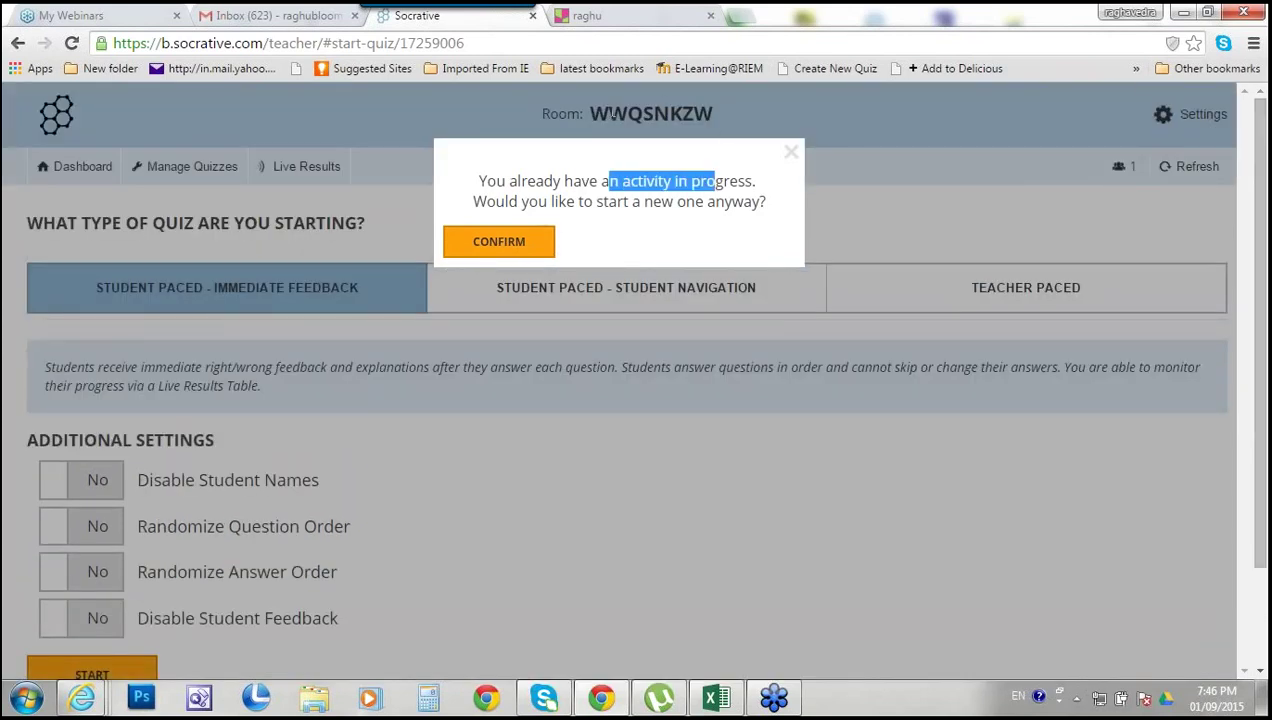
{"action": "left_click", "coordinate": [720, 119]}
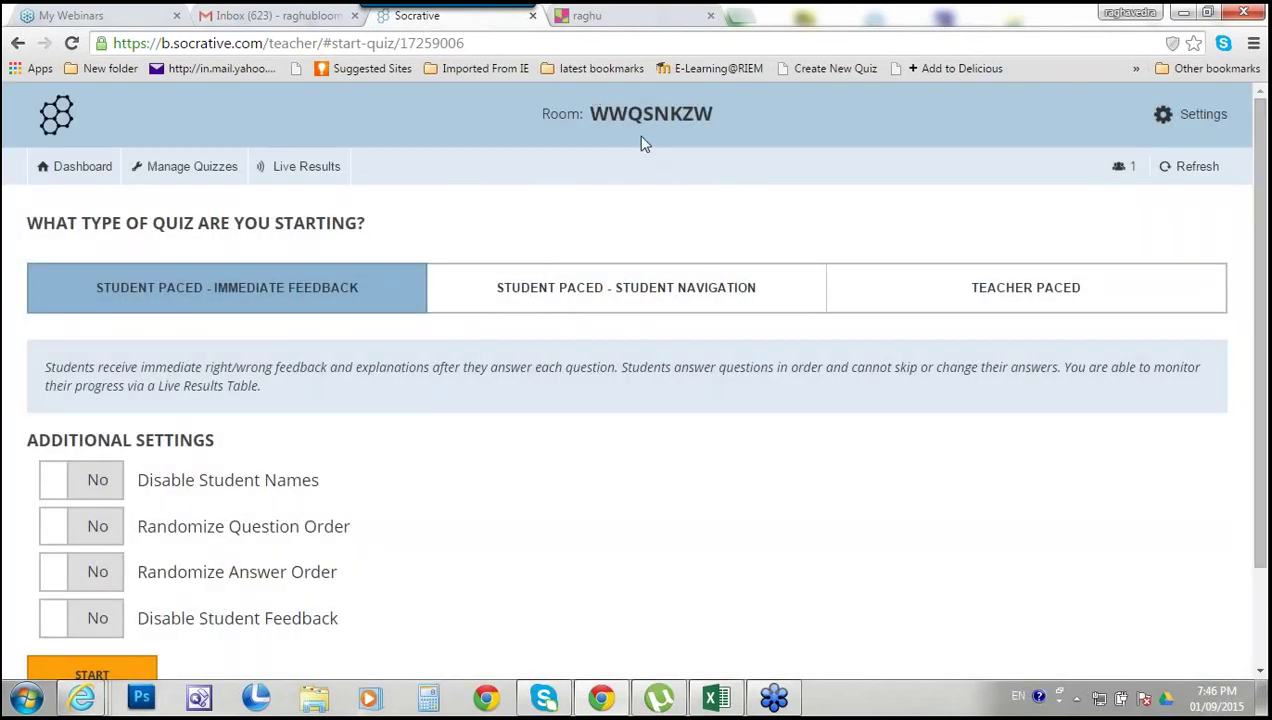
{"action": "scroll", "coordinate": [1258, 170], "scroll_direction": "down", "scroll_amount": 2}
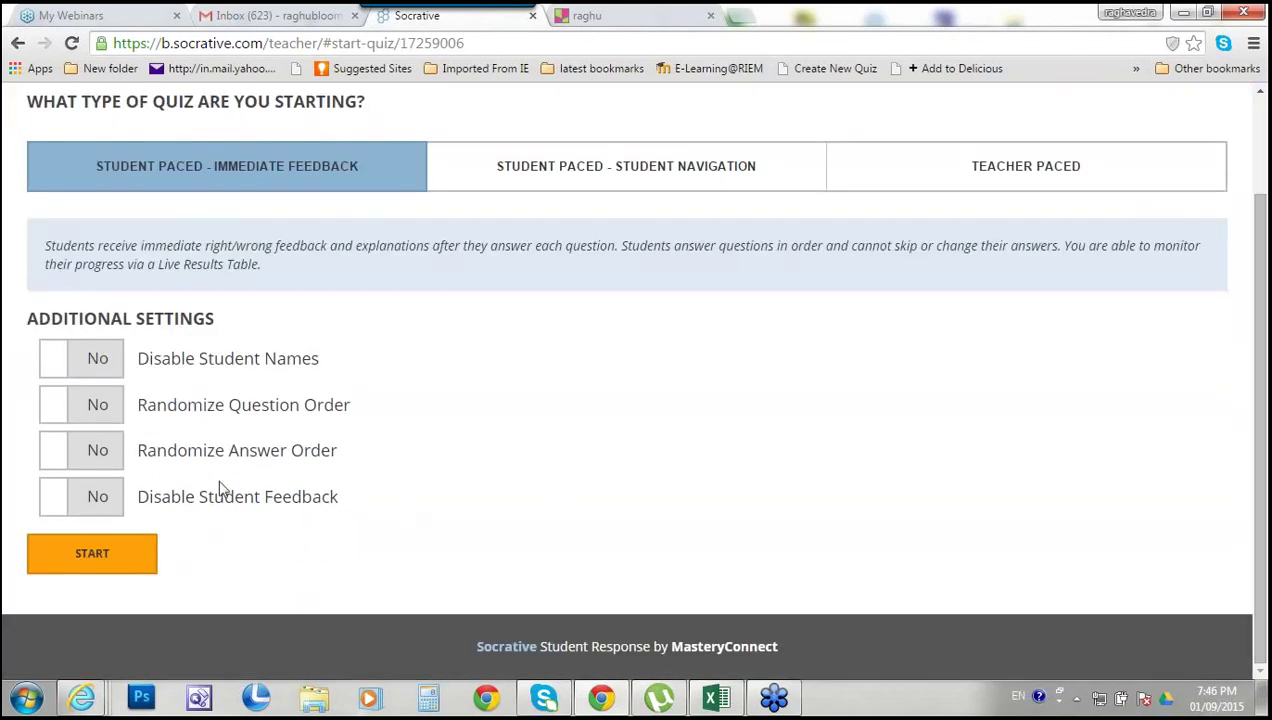
{"action": "left_click", "coordinate": [131, 565]}
{"action": "left_click", "coordinate": [528, 246]}
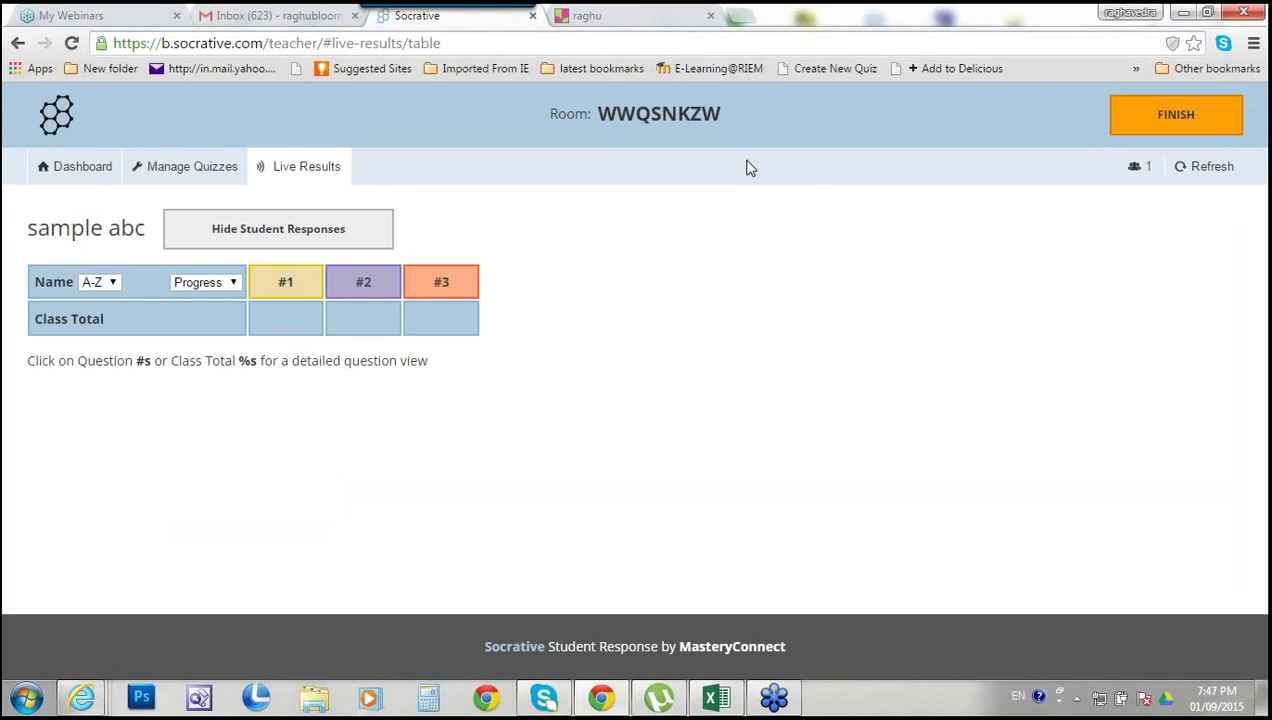
{"action": "left_click_drag", "start_coordinate": [722, 114], "coordinate": [601, 115]}
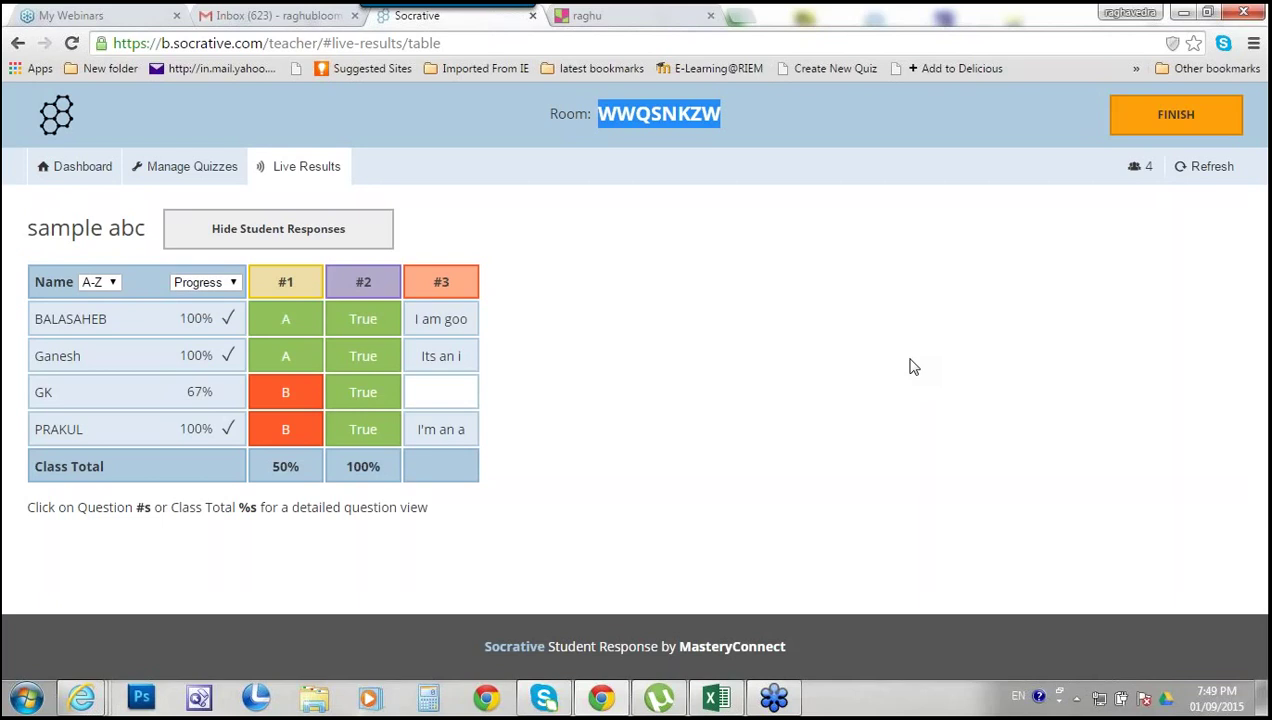
Finish the quiz and download its Whole Class Excel, Individual Student(s) PDF and Question Specific PDF reports
{"action": "left_click", "coordinate": [1170, 117]}
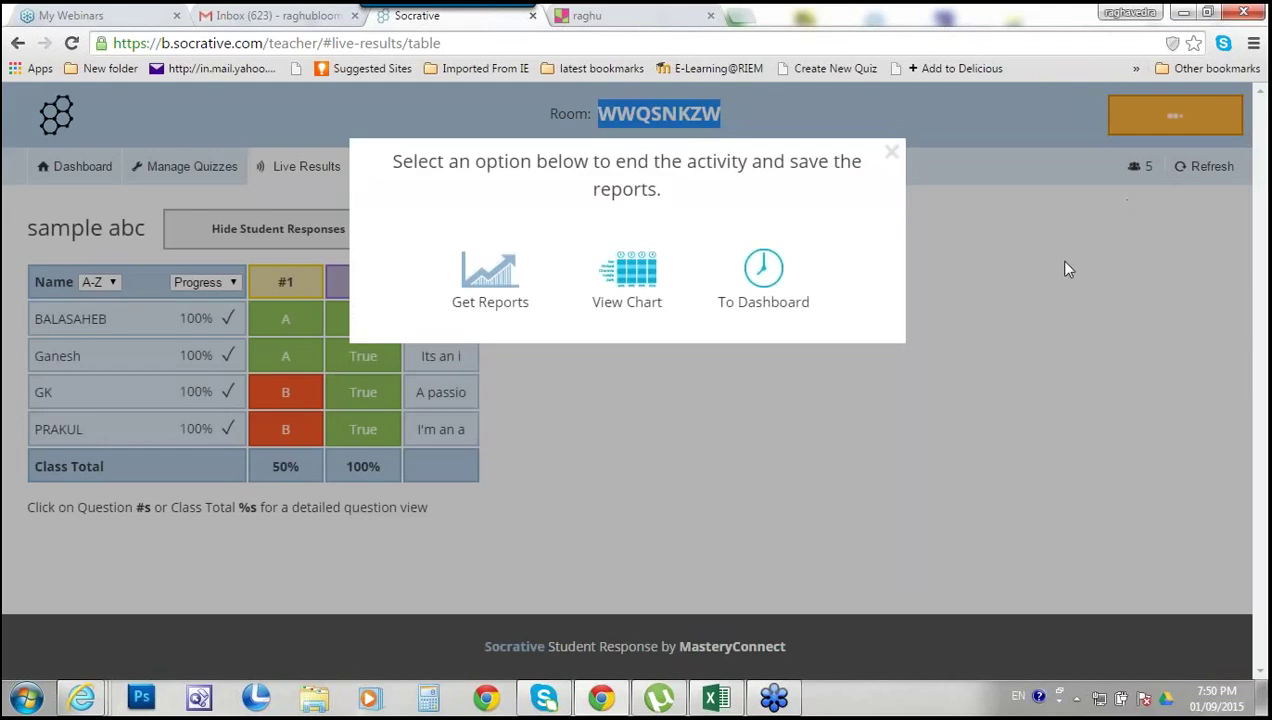
{"action": "left_click", "coordinate": [518, 291]}
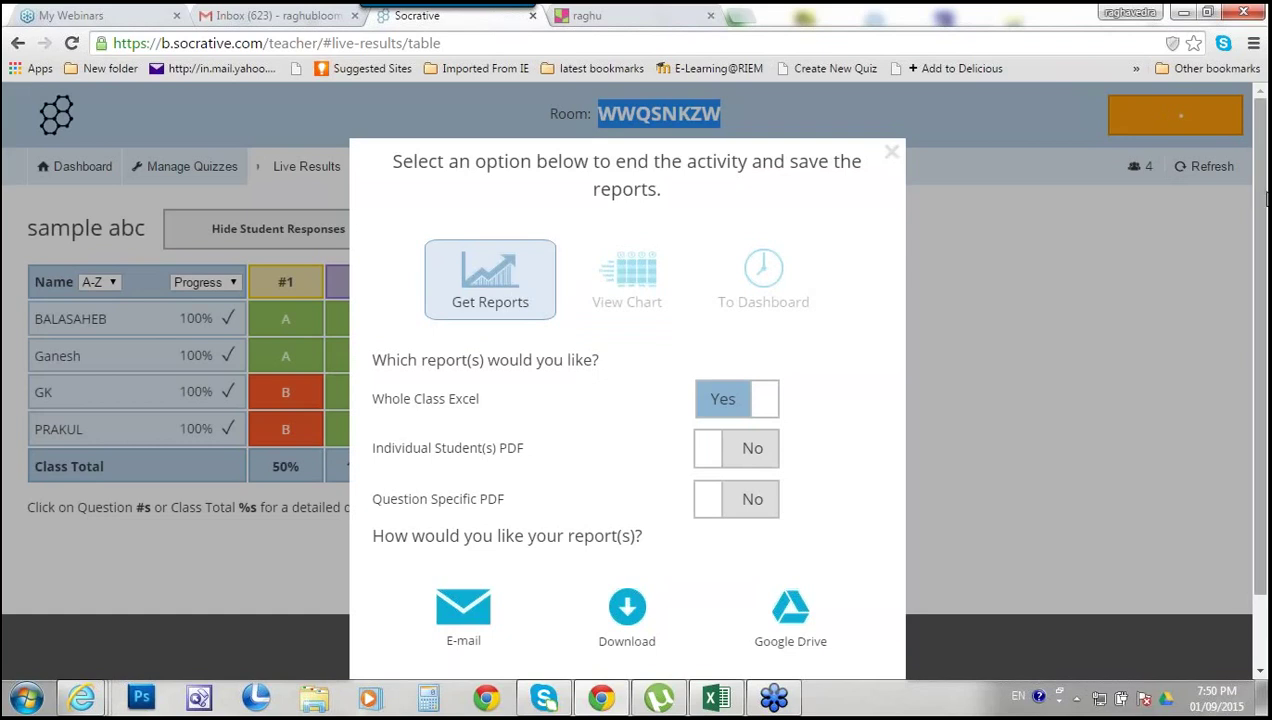
{"action": "scroll", "coordinate": [612, 462], "scroll_direction": "down", "scroll_amount": 2}
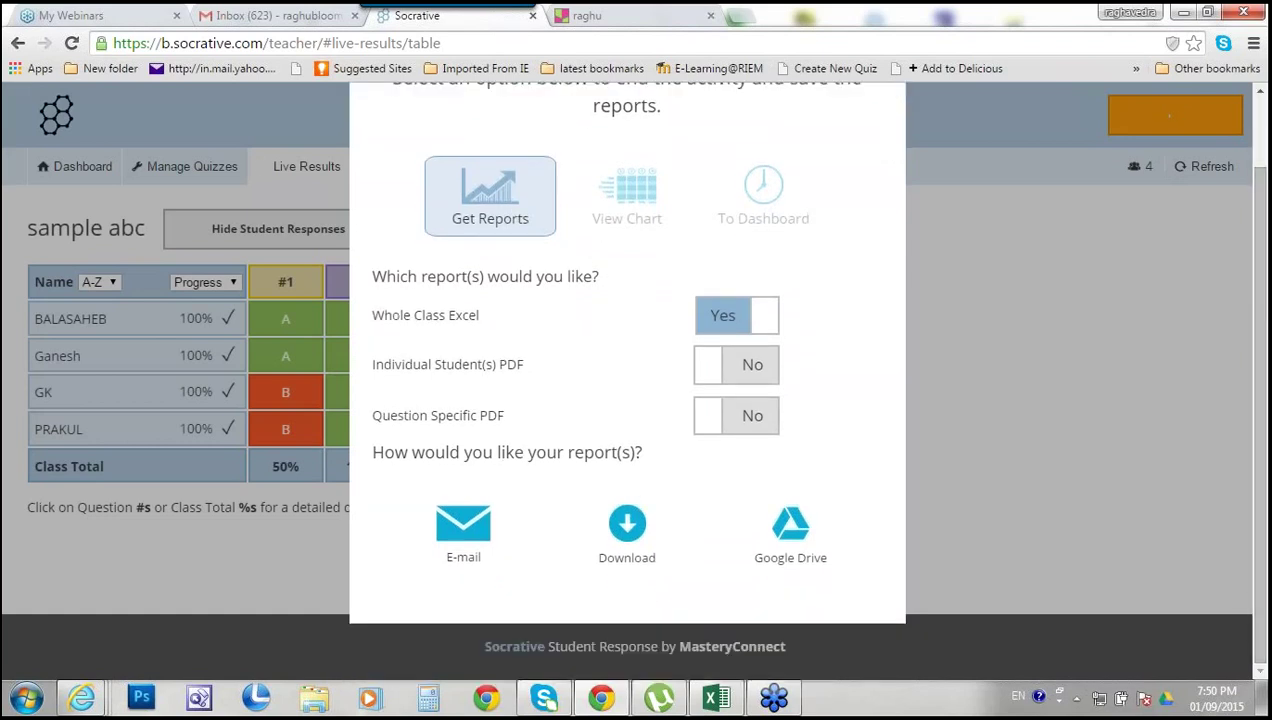
{"action": "double_click", "coordinate": [710, 371]}
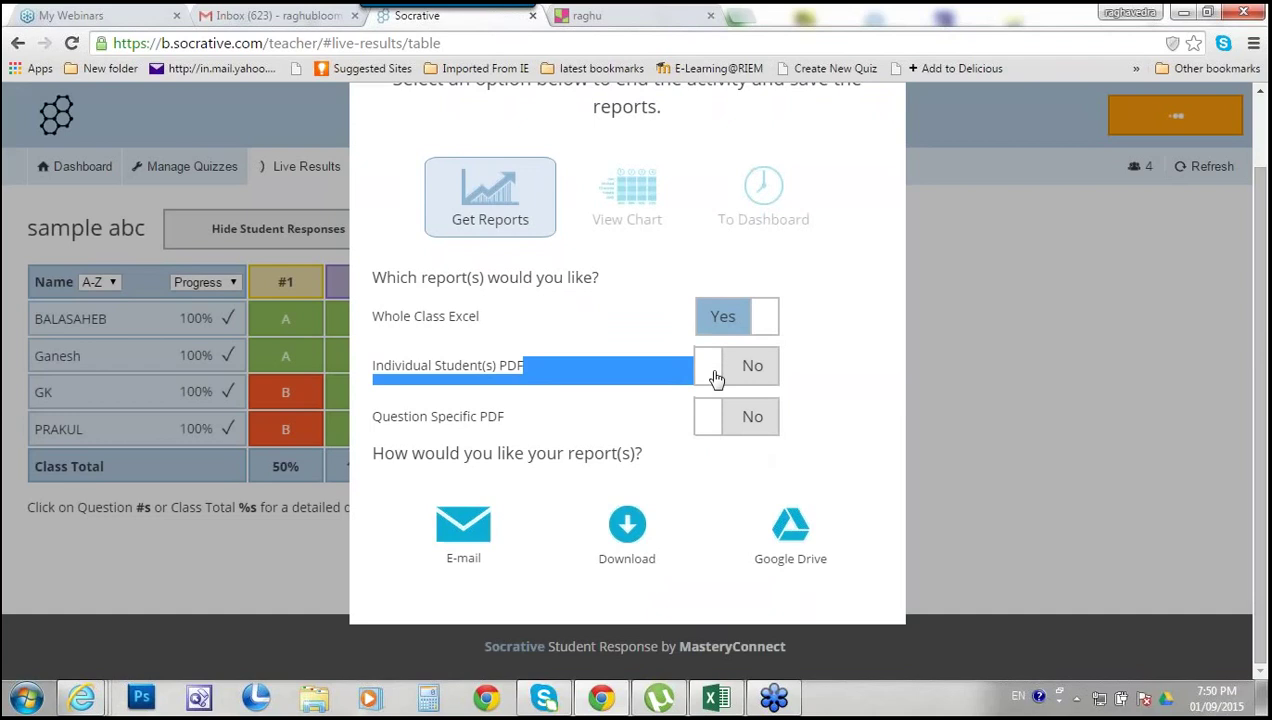
{"action": "left_click", "coordinate": [716, 376]}
{"action": "left_click", "coordinate": [713, 417]}
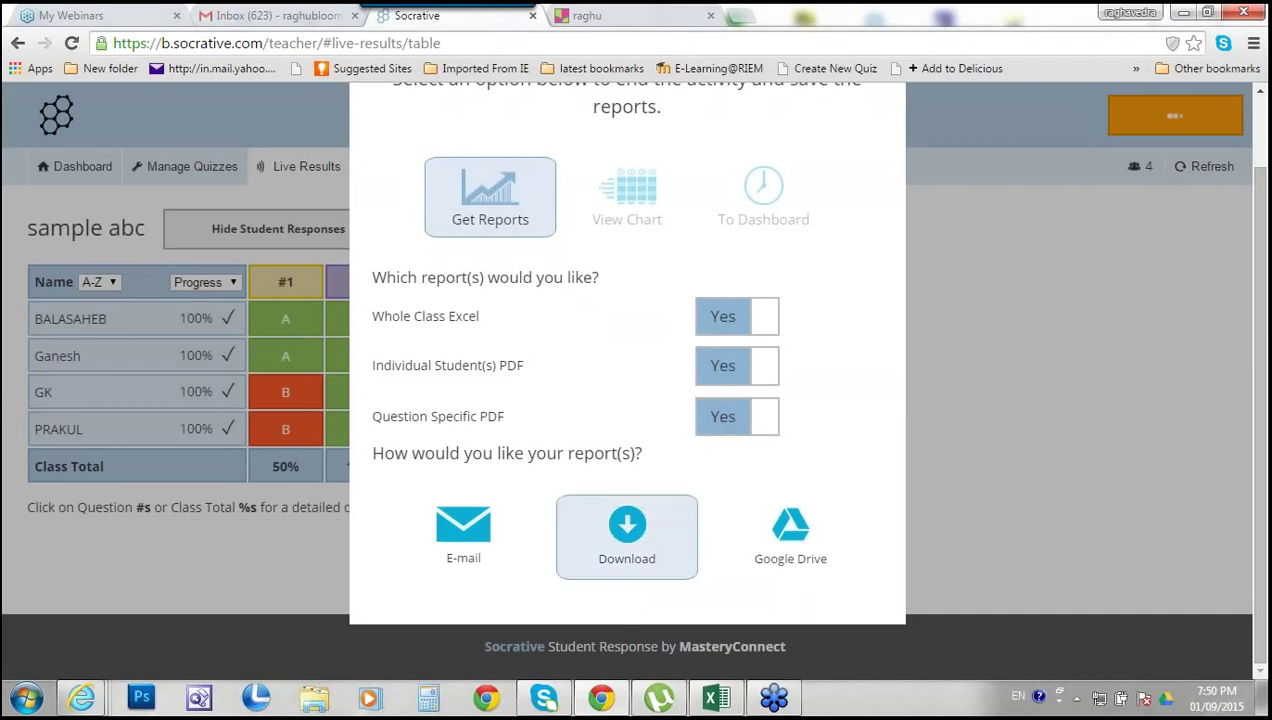
{"action": "left_click", "coordinate": [610, 541]}
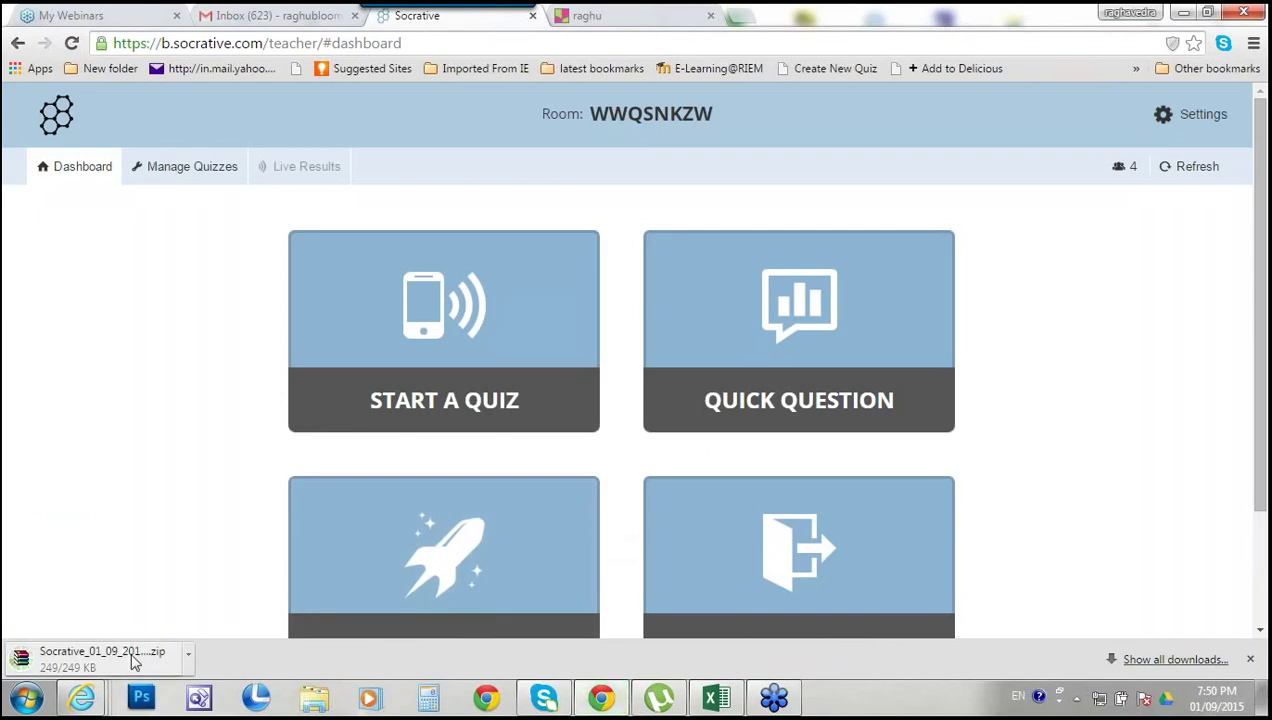
Open the downloaded Socrative report archive and the question-specific PDF inside it
{"action": "left_click", "coordinate": [189, 660]}
{"action": "left_click", "coordinate": [268, 530]}
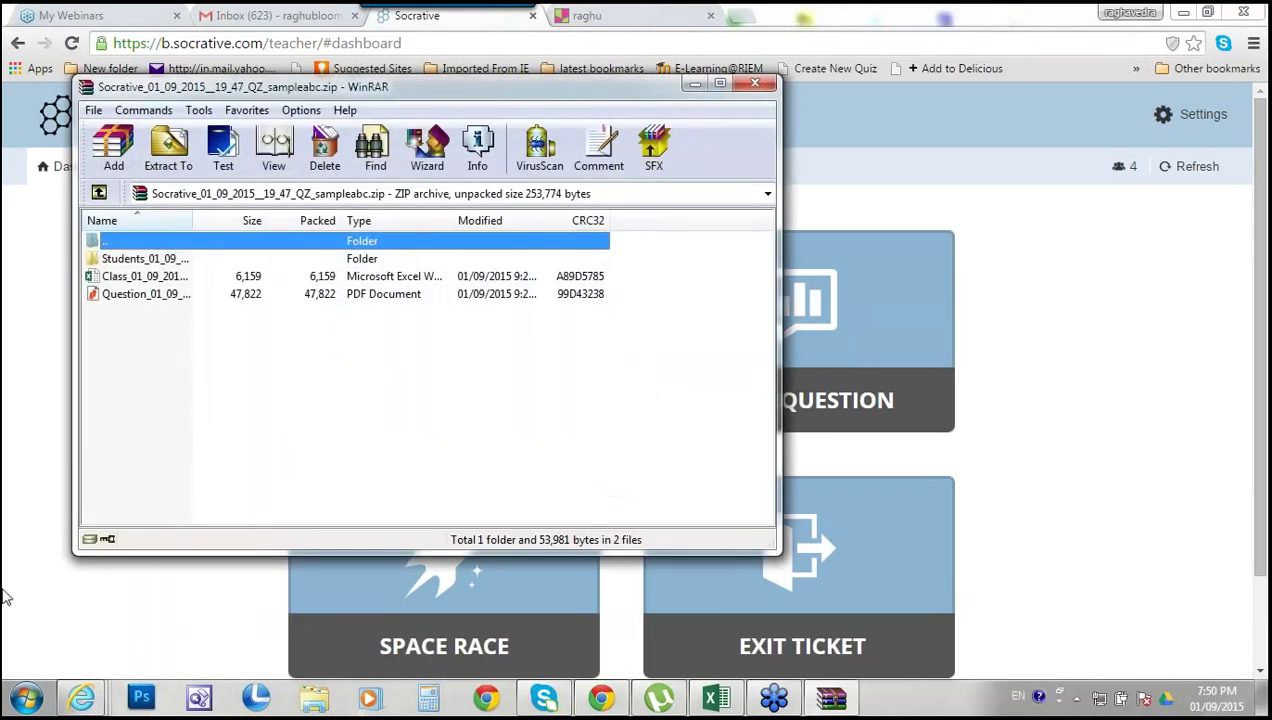
{"action": "left_click", "coordinate": [157, 297]}
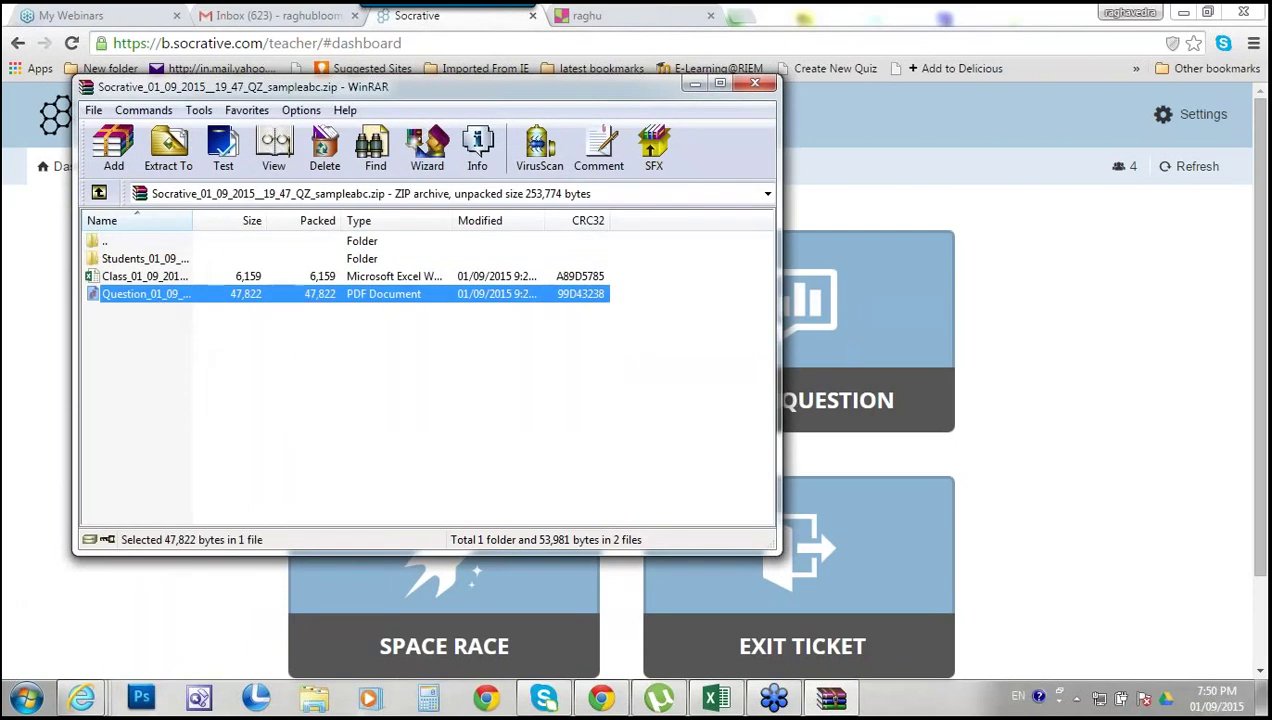
{"action": "double_click", "coordinate": [157, 293]}
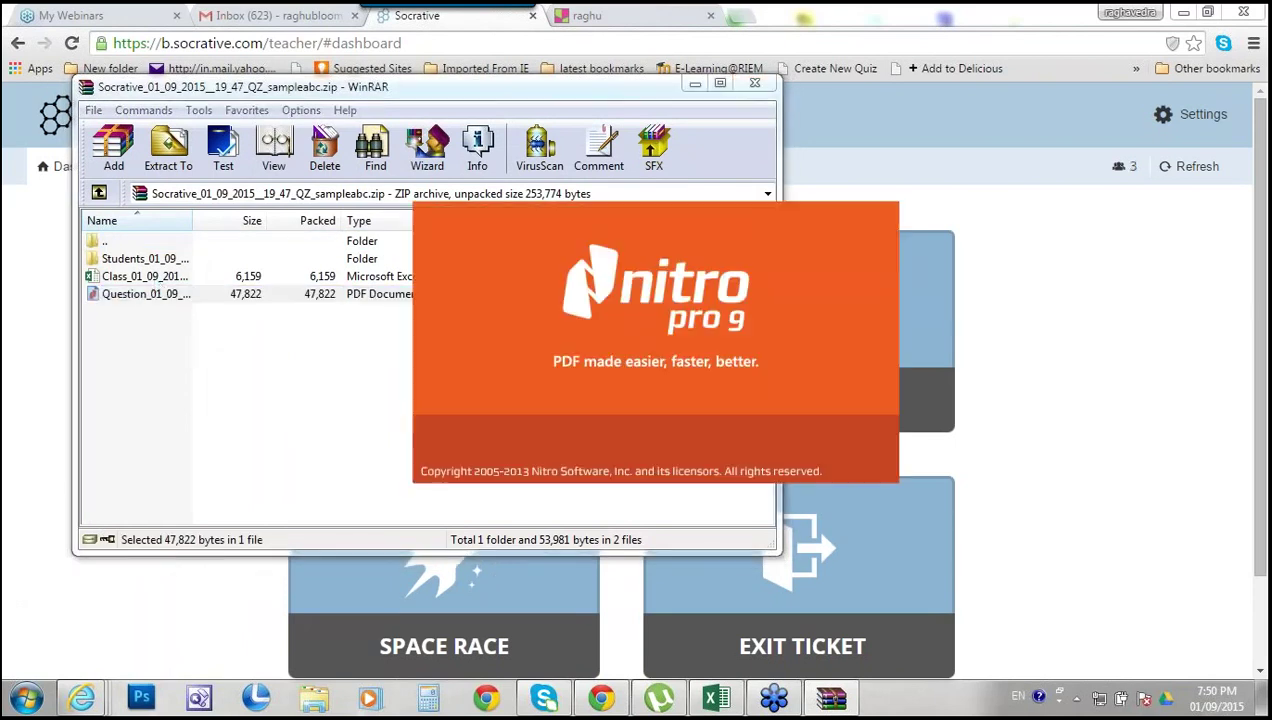
Open the class workbook from the archive in Excel, review the student results down to the Class Scoring row, and minimize it
{"action": "left_click", "coordinate": [157, 279]}
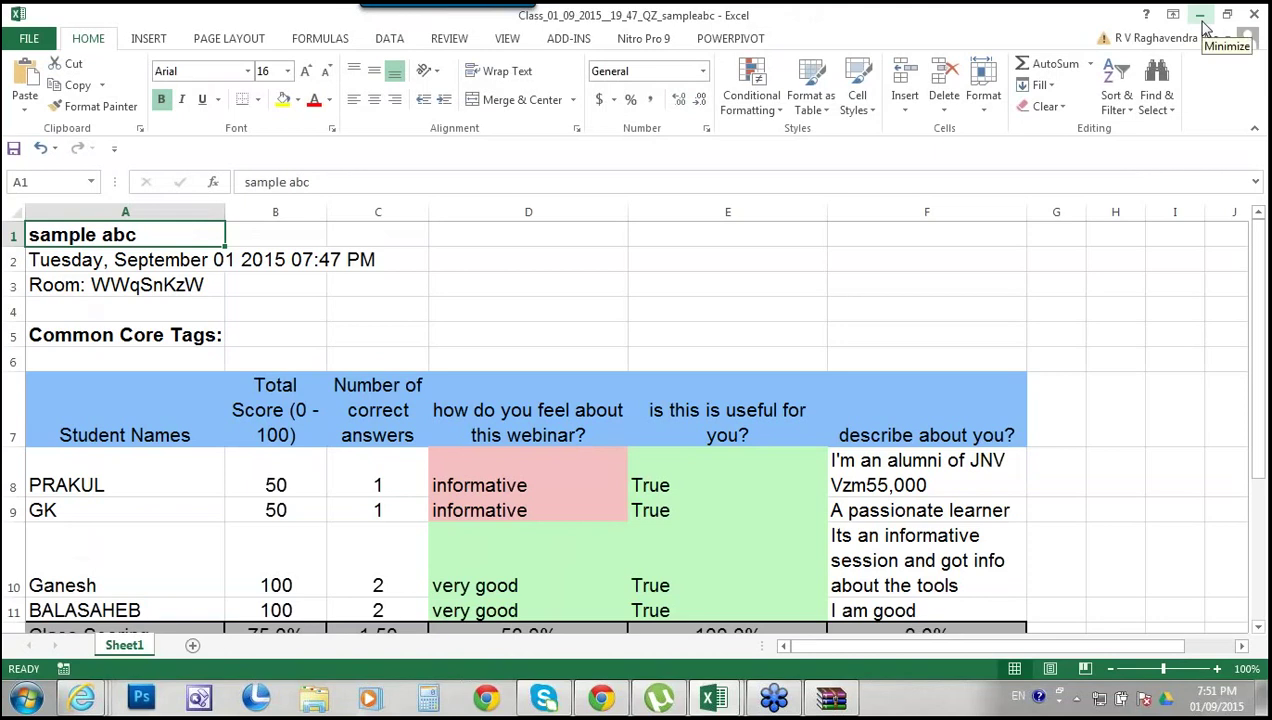
{"action": "left_click", "coordinate": [1200, 15]}
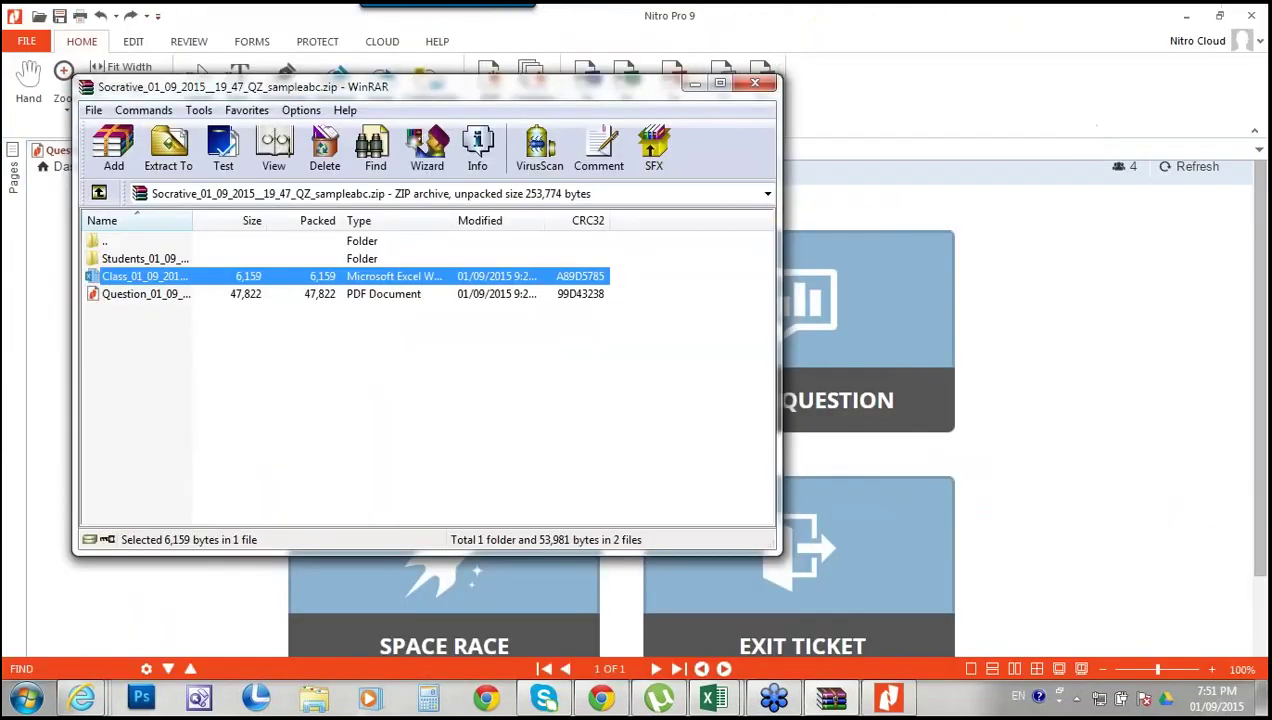
{"action": "left_click", "coordinate": [810, 595]}
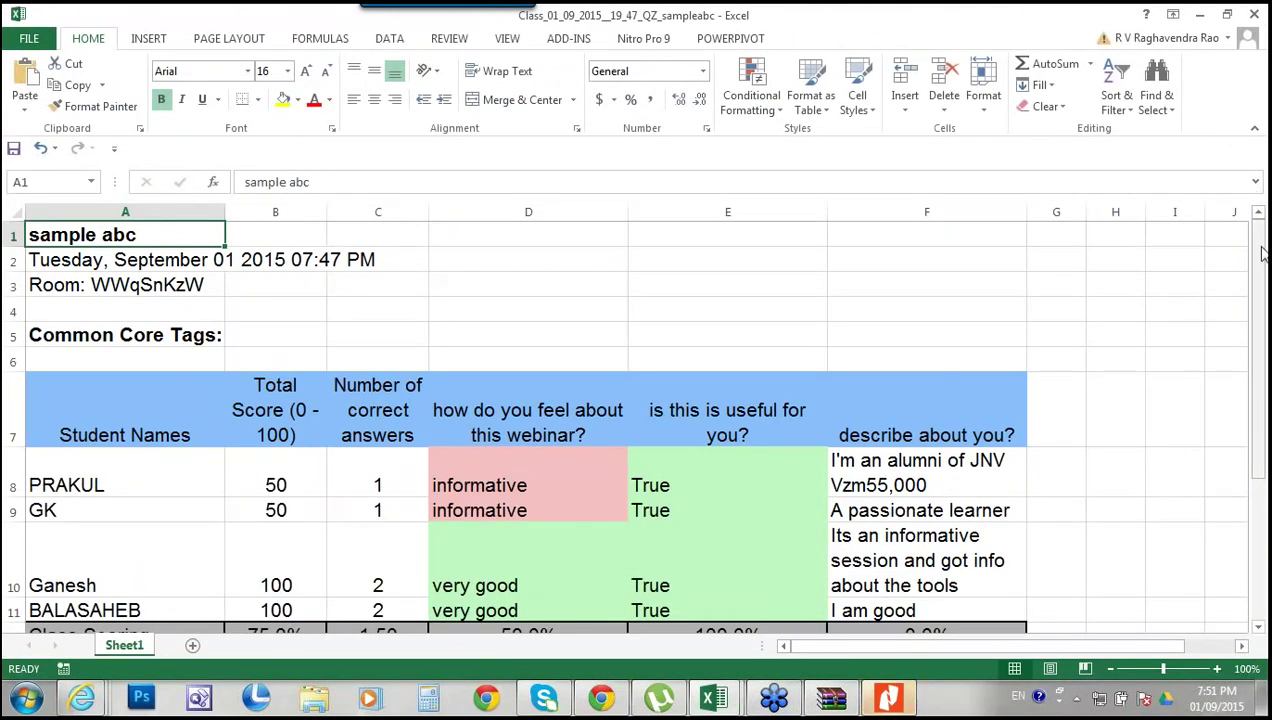
{"action": "left_click_drag", "start_coordinate": [1262, 255], "coordinate": [1262, 336]}
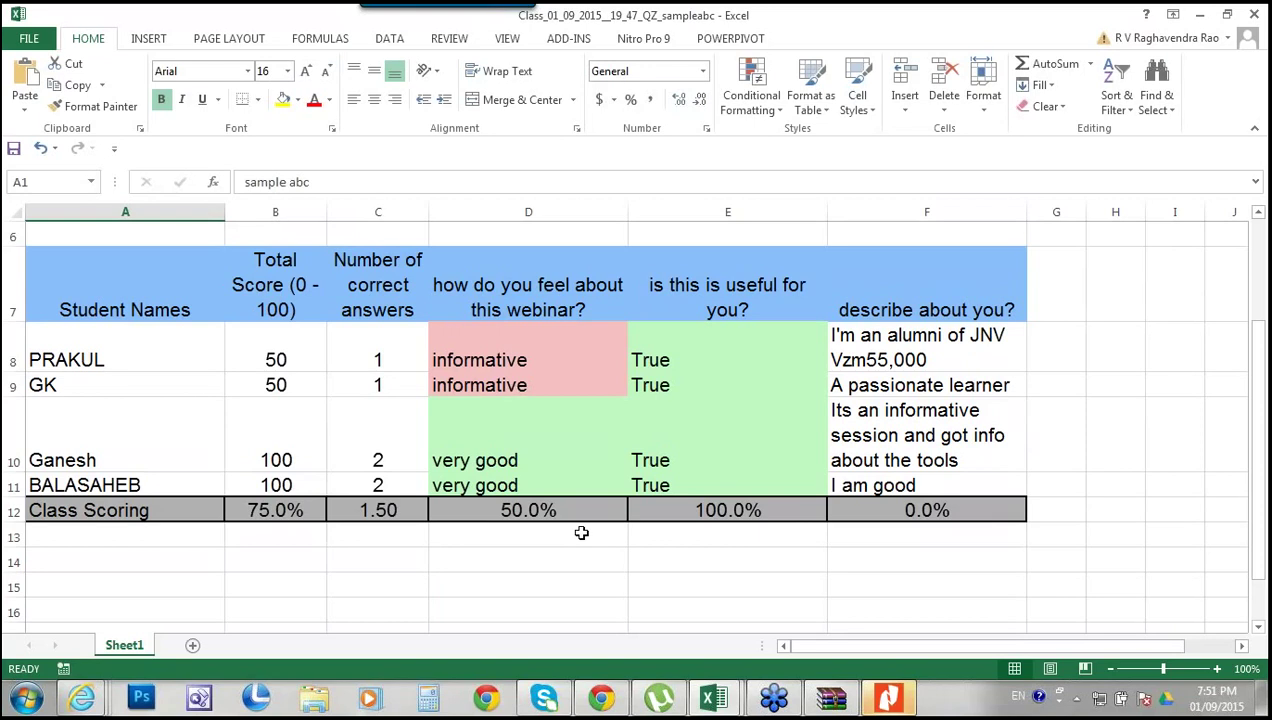
{"action": "left_click", "coordinate": [1199, 14]}
Switch to Nitro Pro to review the per-question answers in the PDF report, then minimize it and close the archive window
{"action": "key", "text": "alt+Tab"}
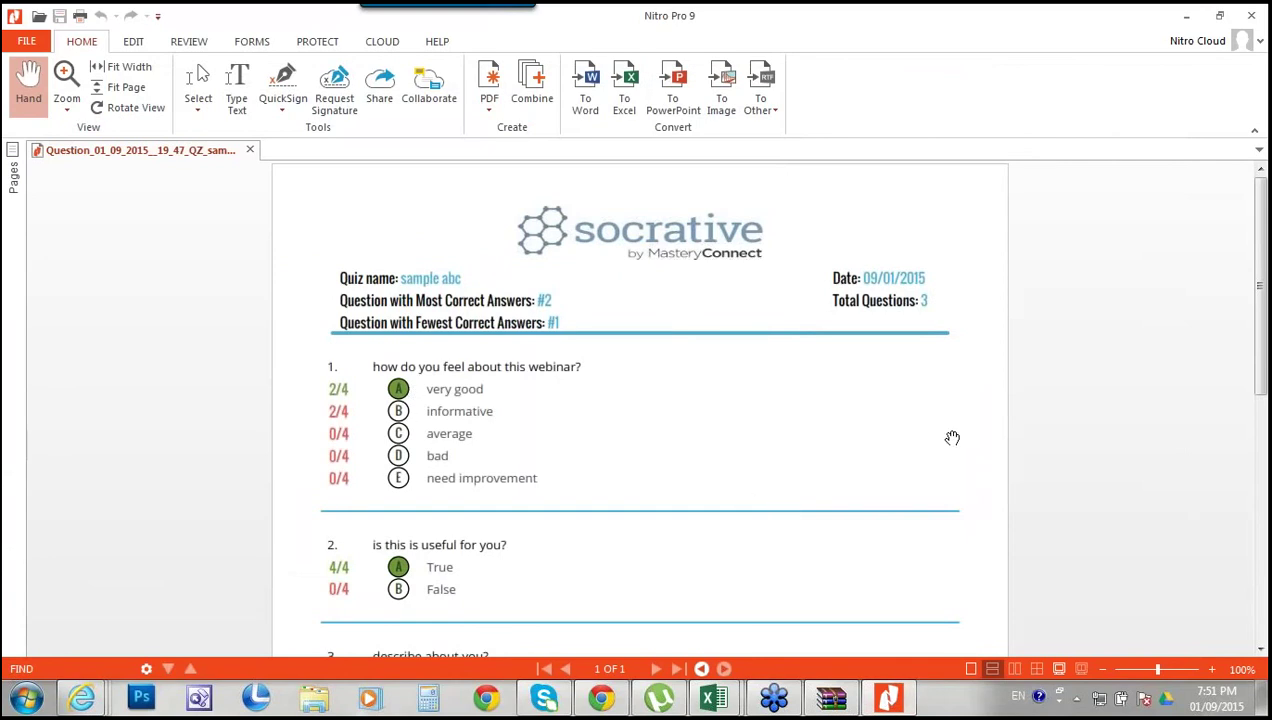
{"action": "mouse_move", "coordinate": [1260, 210]}
{"action": "left_mouse_down"}
{"action": "mouse_move", "coordinate": [1264, 404]}
{"action": "mouse_move", "coordinate": [1264, 220]}
{"action": "mouse_move", "coordinate": [1264, 233]}
{"action": "left_mouse_up"}
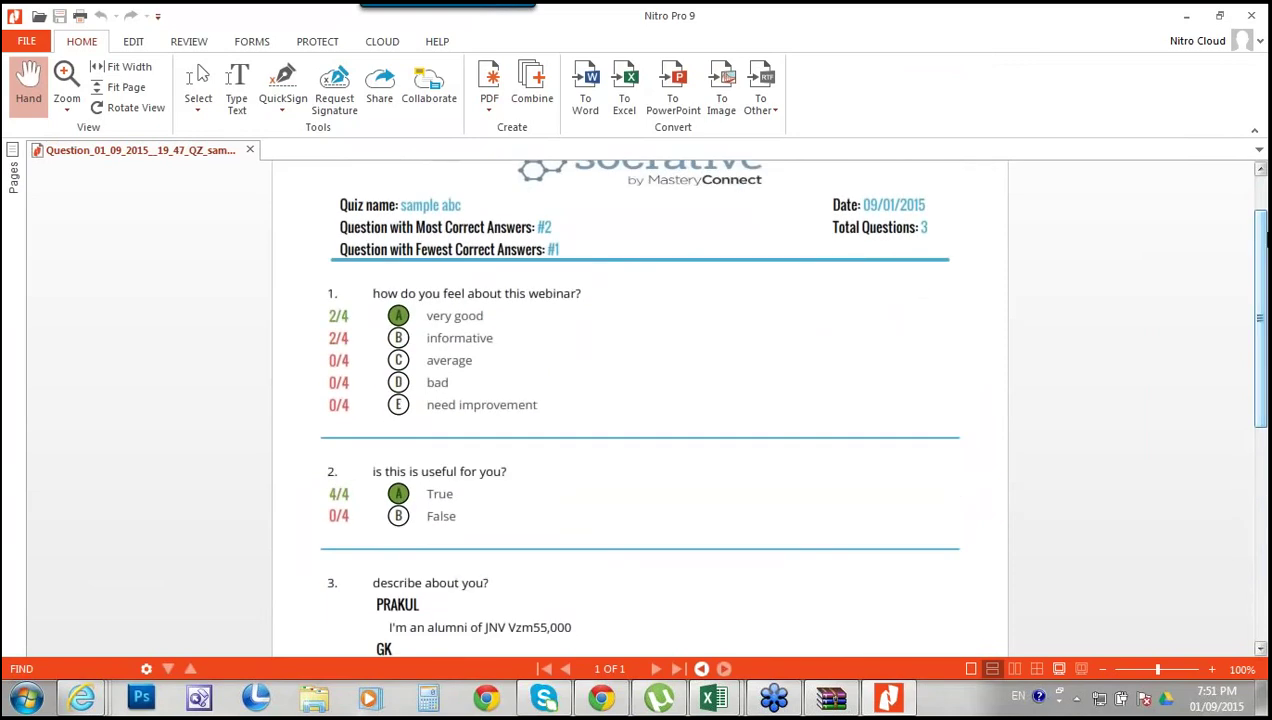
{"action": "left_click_drag", "start_coordinate": [1264, 233], "coordinate": [1264, 216]}
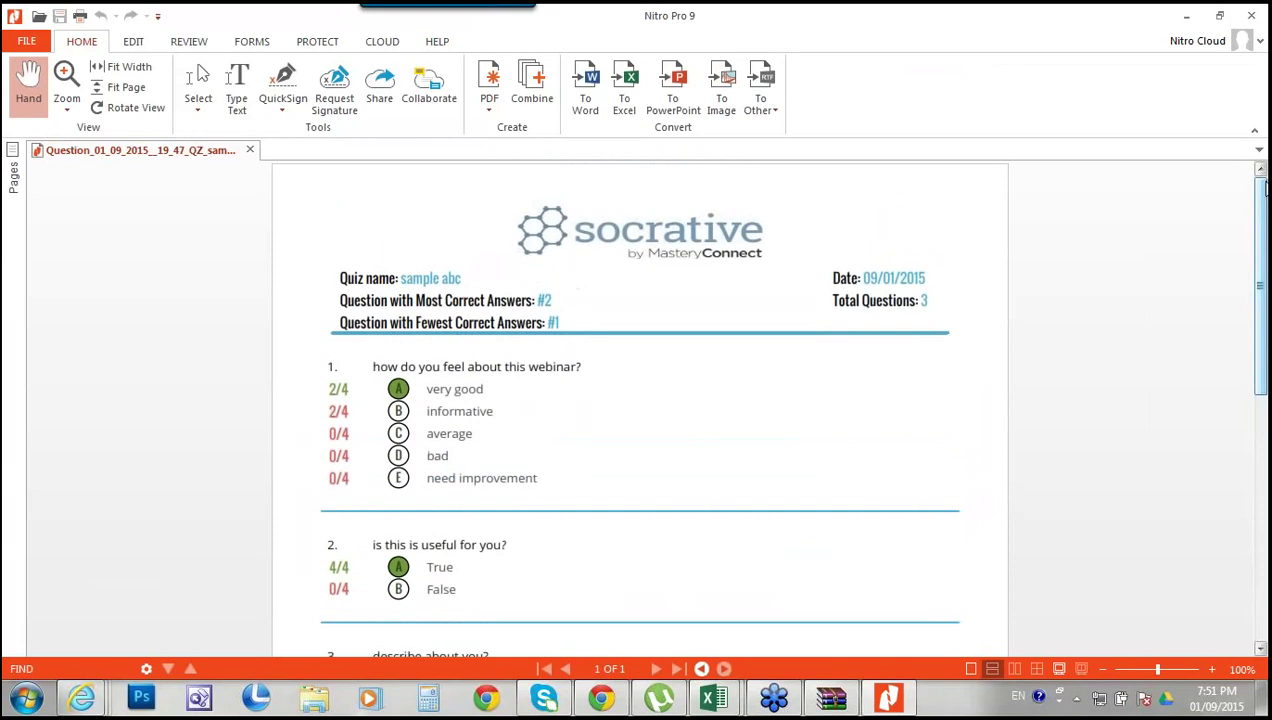
{"action": "left_click", "coordinate": [1186, 15]}
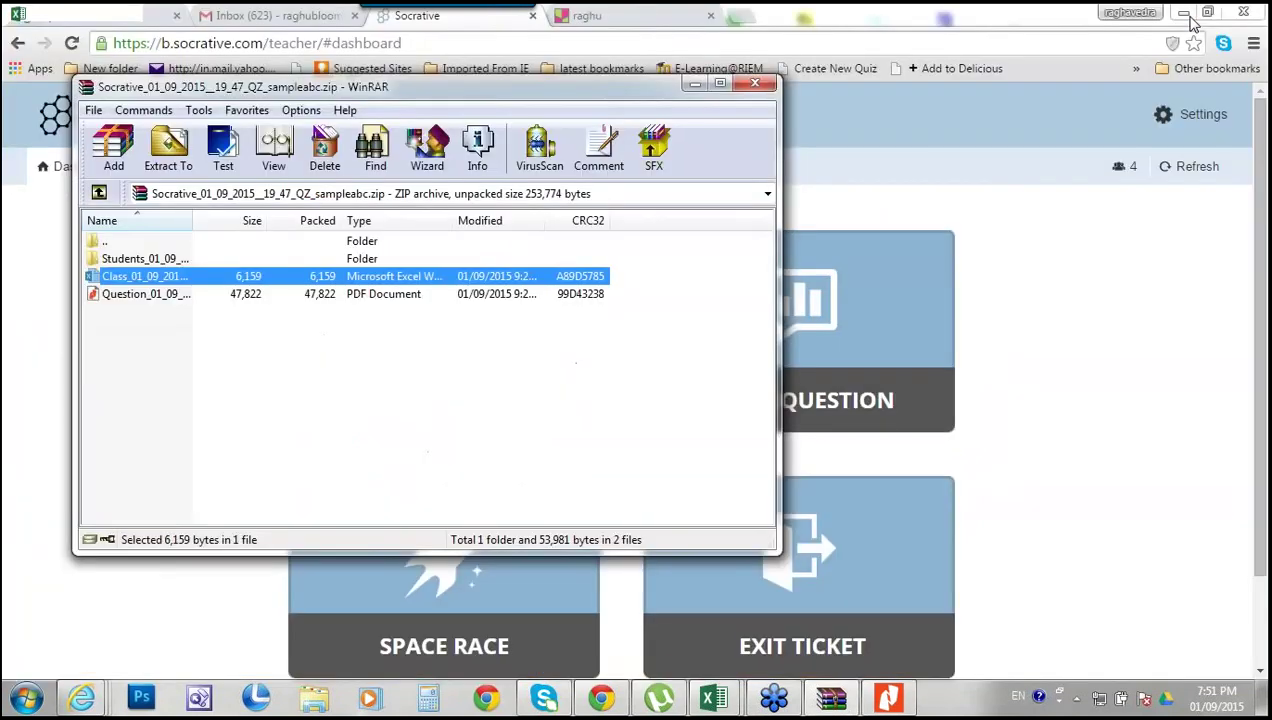
{"action": "left_click", "coordinate": [752, 85]}
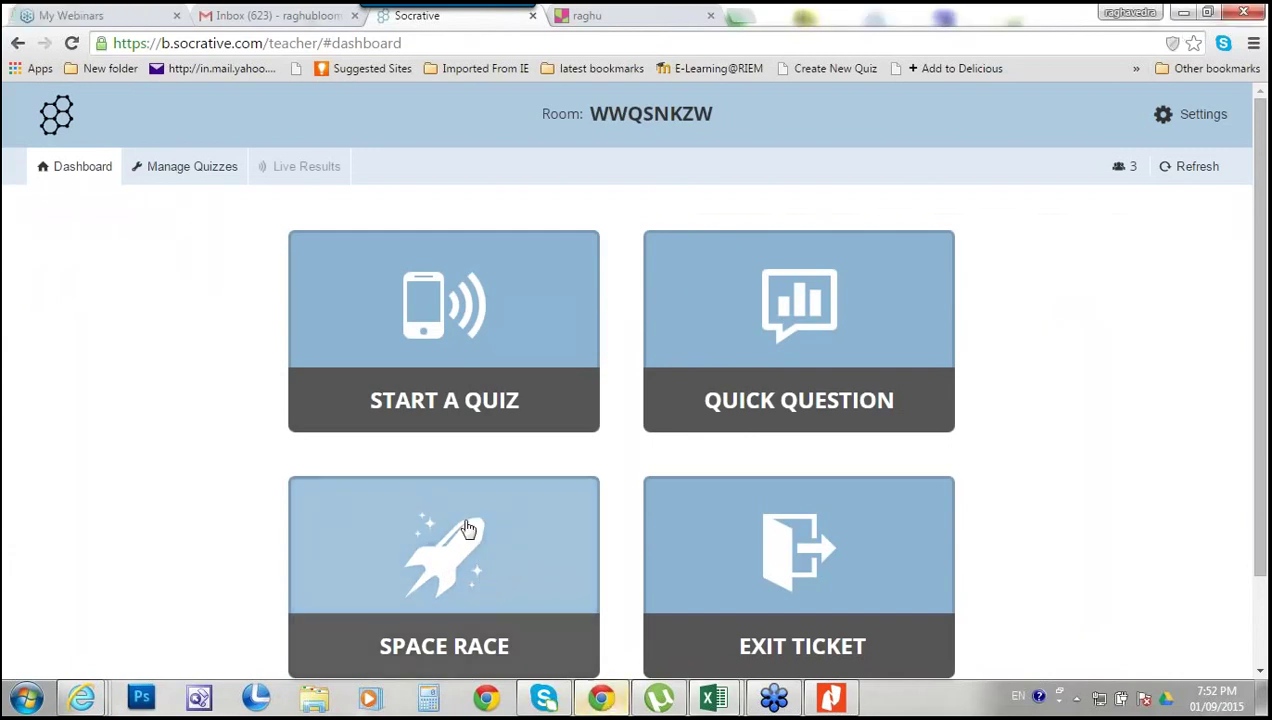
Set up a Space Race with the quiz "sample abc" and 2 teams
{"action": "left_click", "coordinate": [460, 553]}
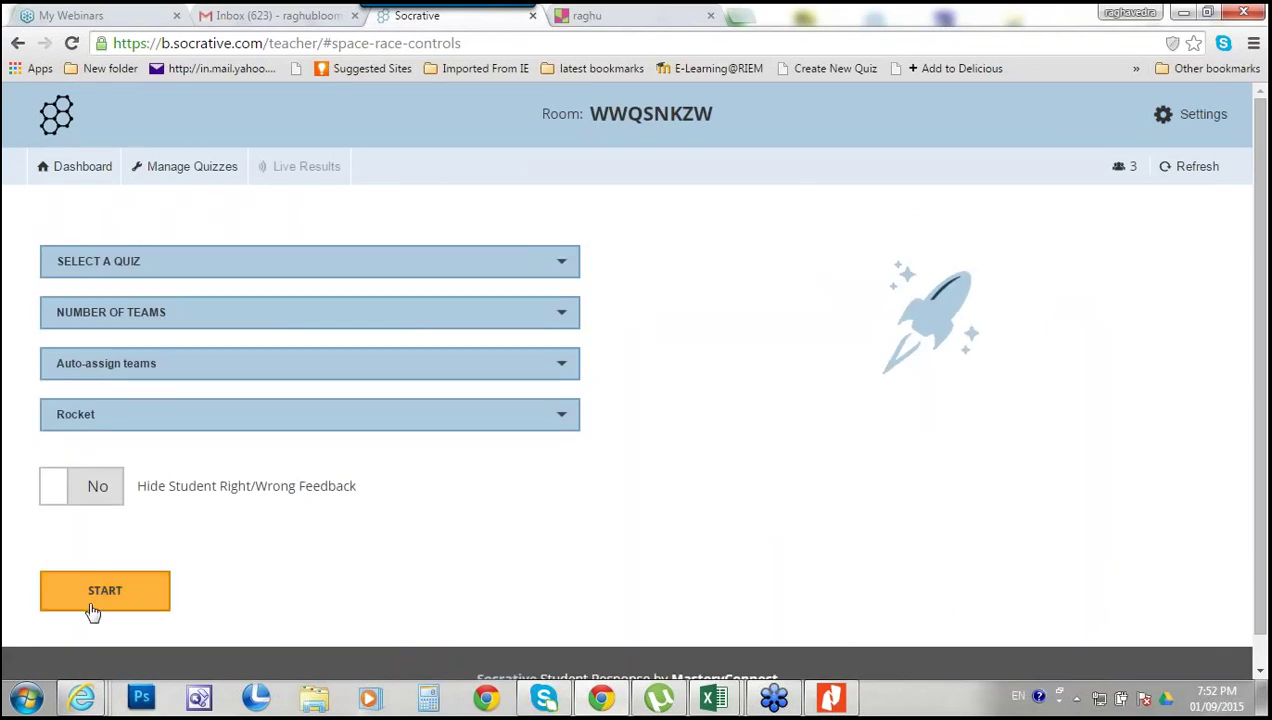
{"action": "left_click", "coordinate": [130, 275]}
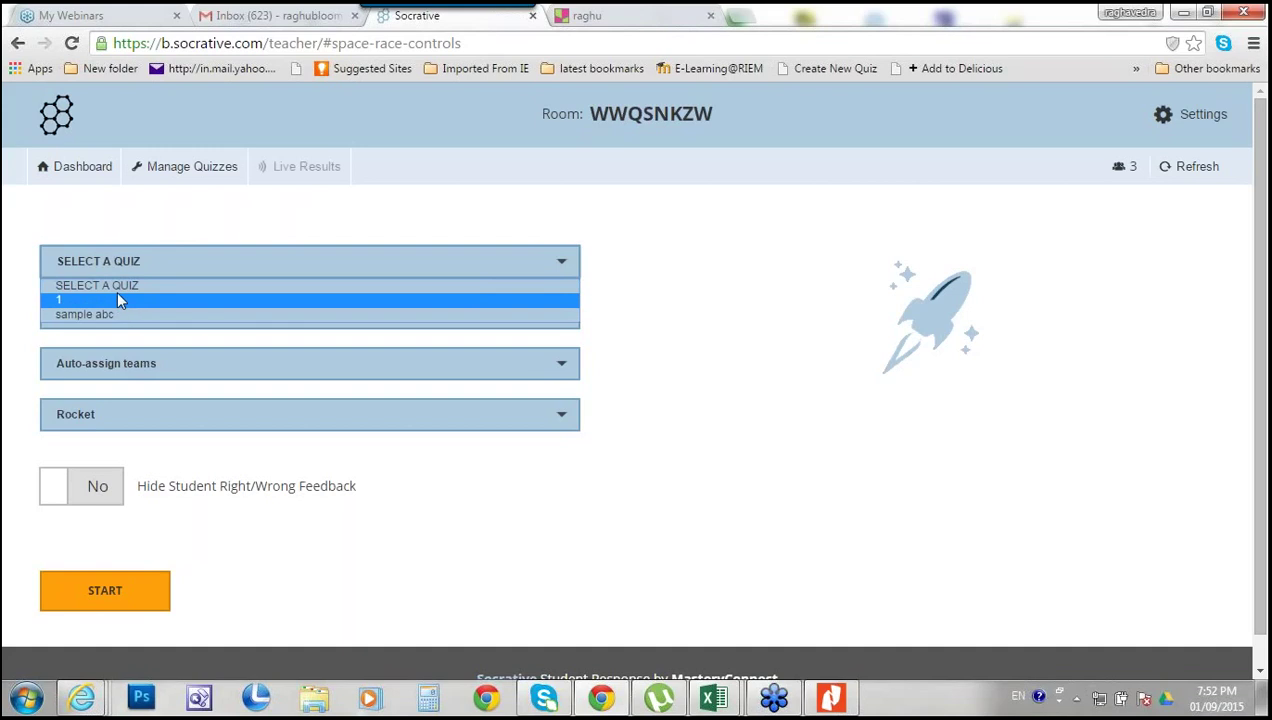
{"action": "left_click", "coordinate": [116, 288]}
{"action": "left_click", "coordinate": [117, 262]}
{"action": "left_click", "coordinate": [118, 314]}
{"action": "left_click", "coordinate": [117, 312]}
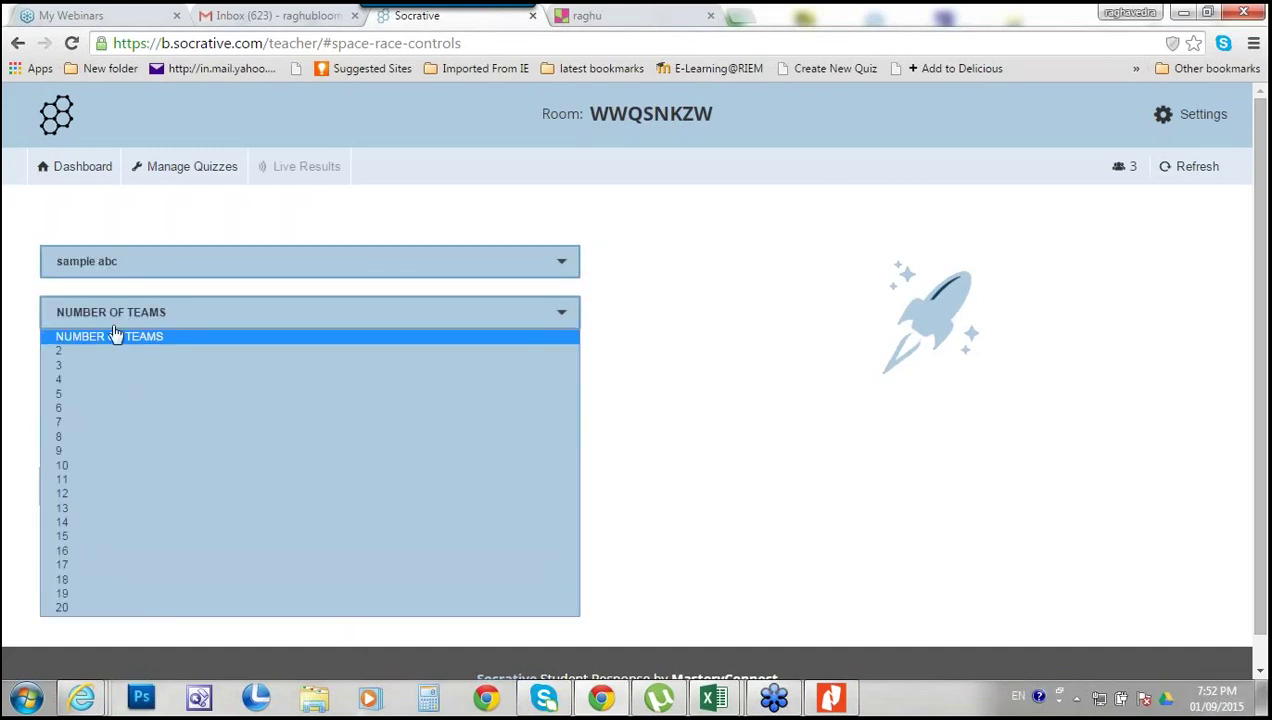
{"action": "left_click", "coordinate": [89, 352]}
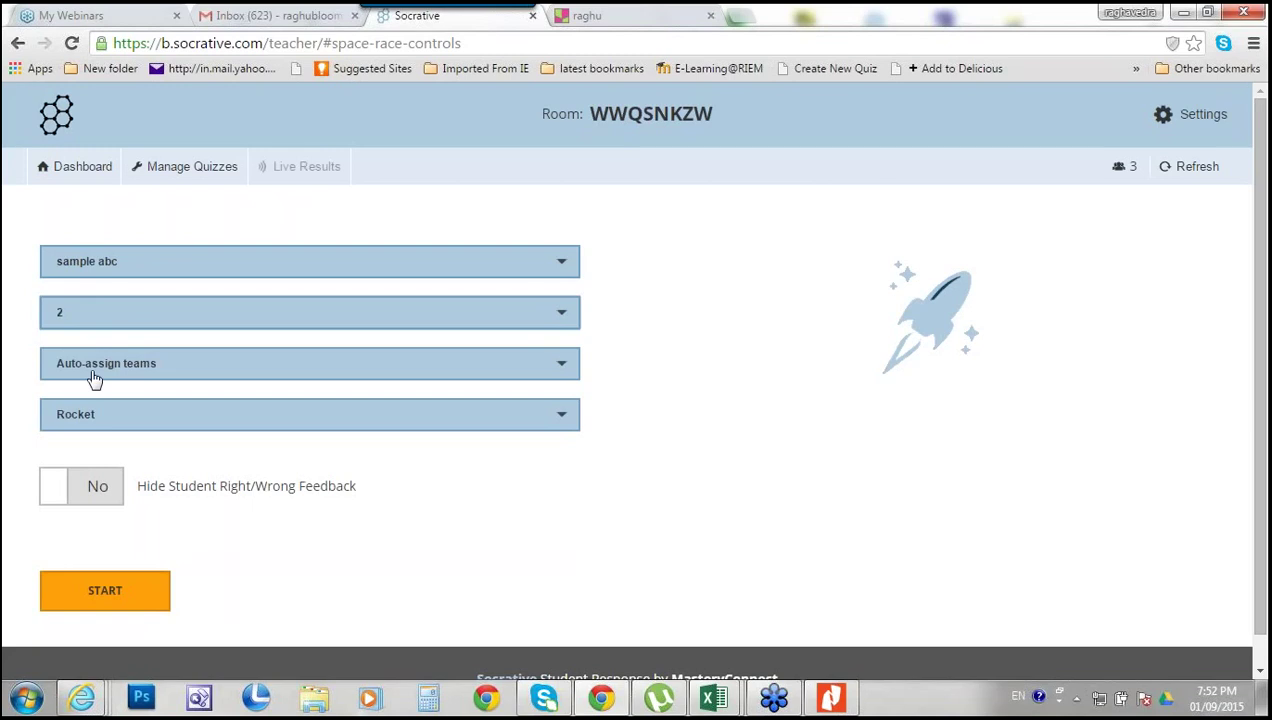
Choose Rocket as the race icon and start the Space Race with auto-assigned teams
{"action": "left_click", "coordinate": [91, 421]}
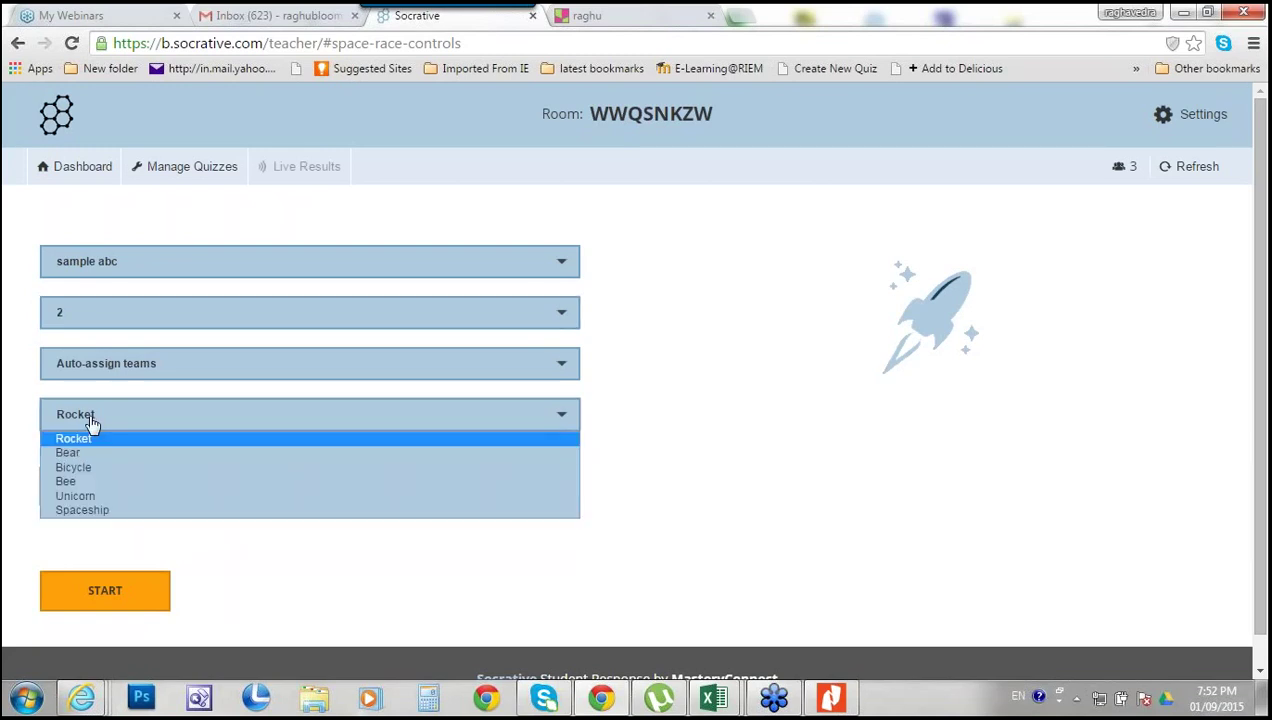
{"action": "left_click", "coordinate": [87, 442]}
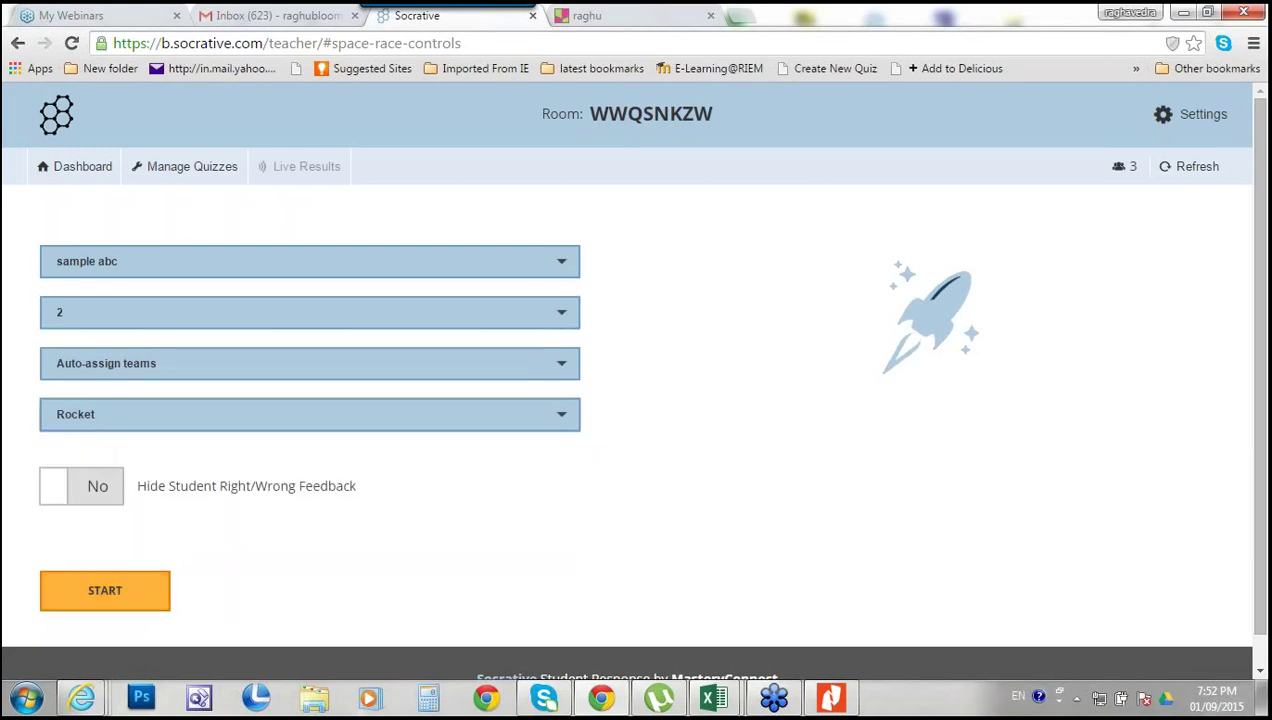
{"action": "left_click", "coordinate": [104, 597]}
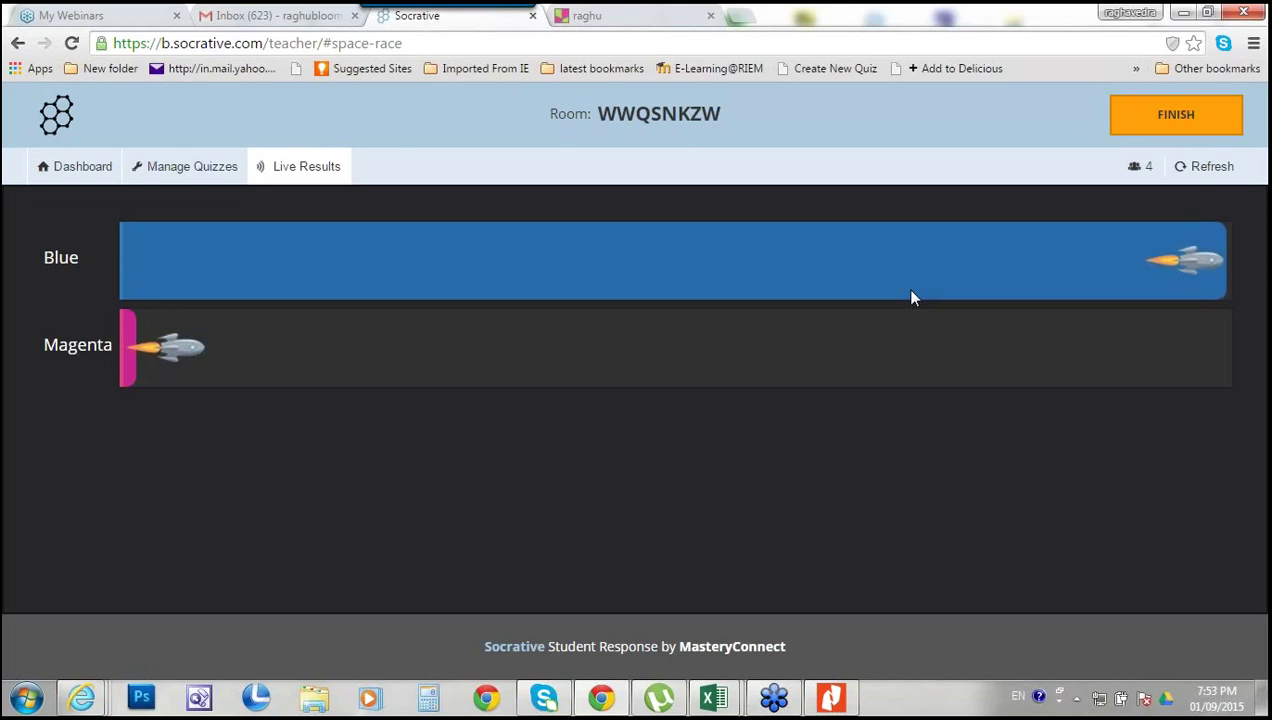
Finish the Space Race, view its final results chart, and exit to the dashboard
{"action": "left_click", "coordinate": [1176, 118]}
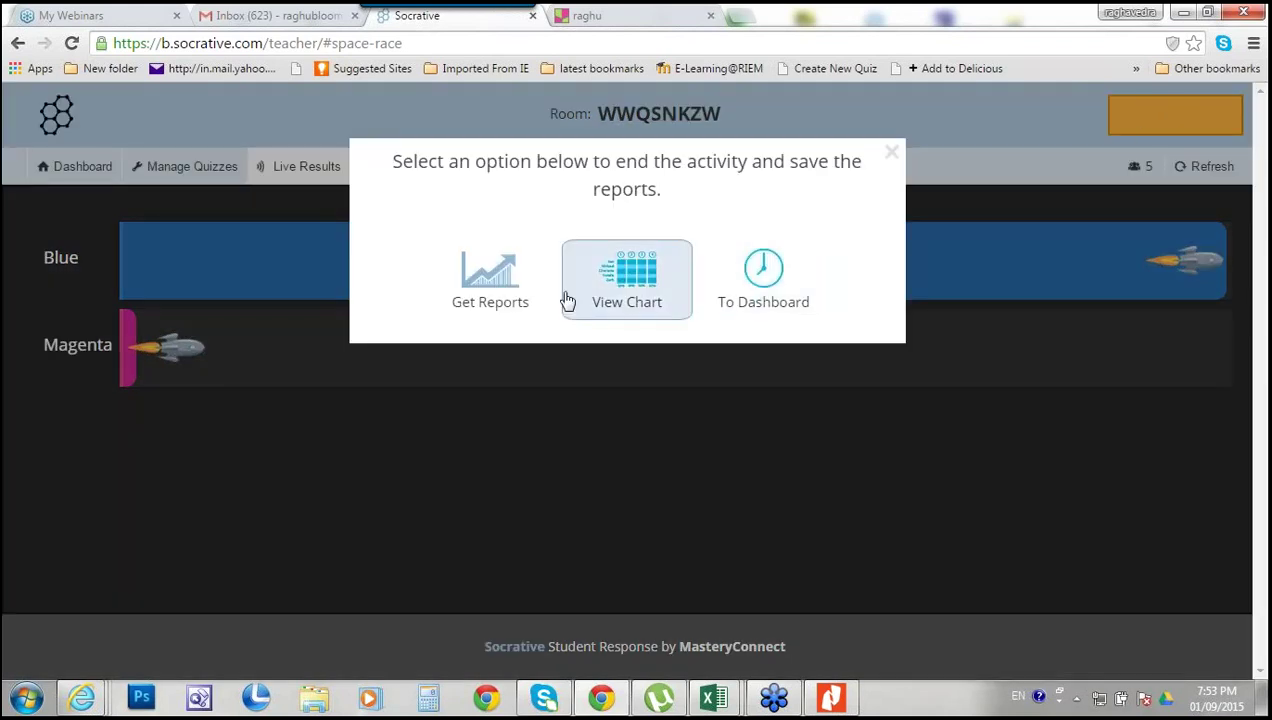
{"action": "left_click", "coordinate": [624, 302]}
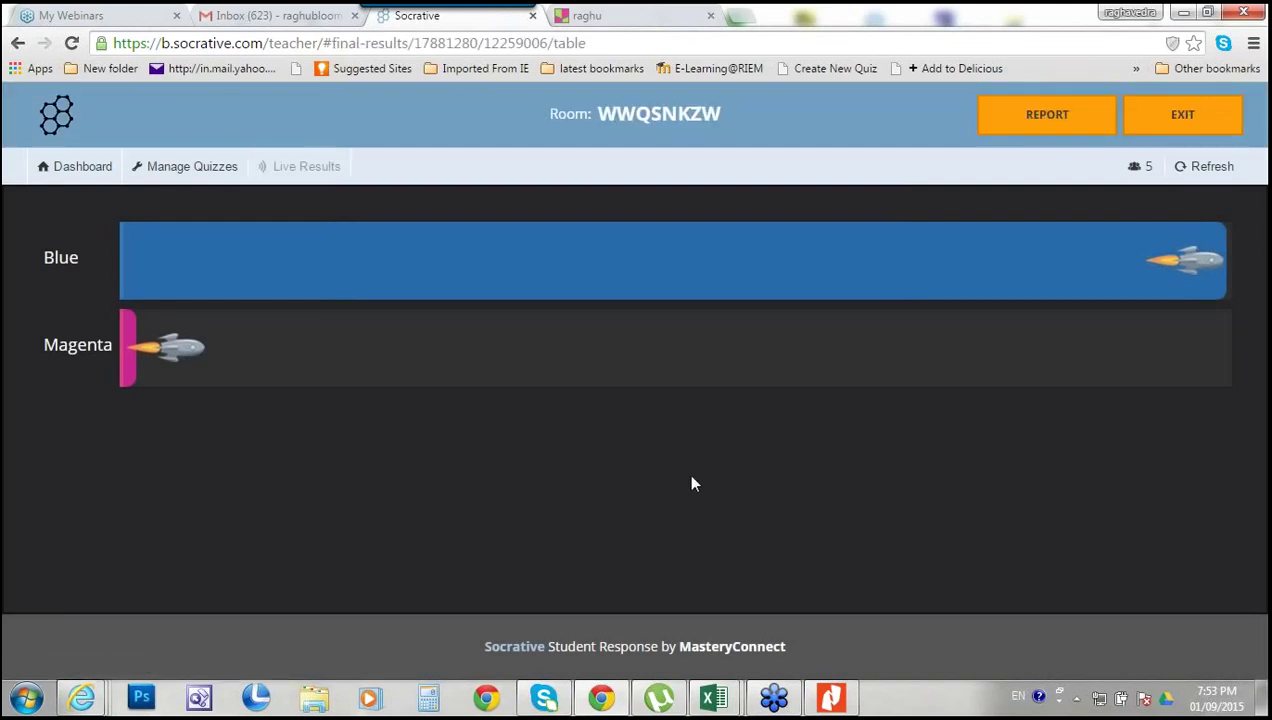
{"action": "left_click", "coordinate": [1135, 122]}
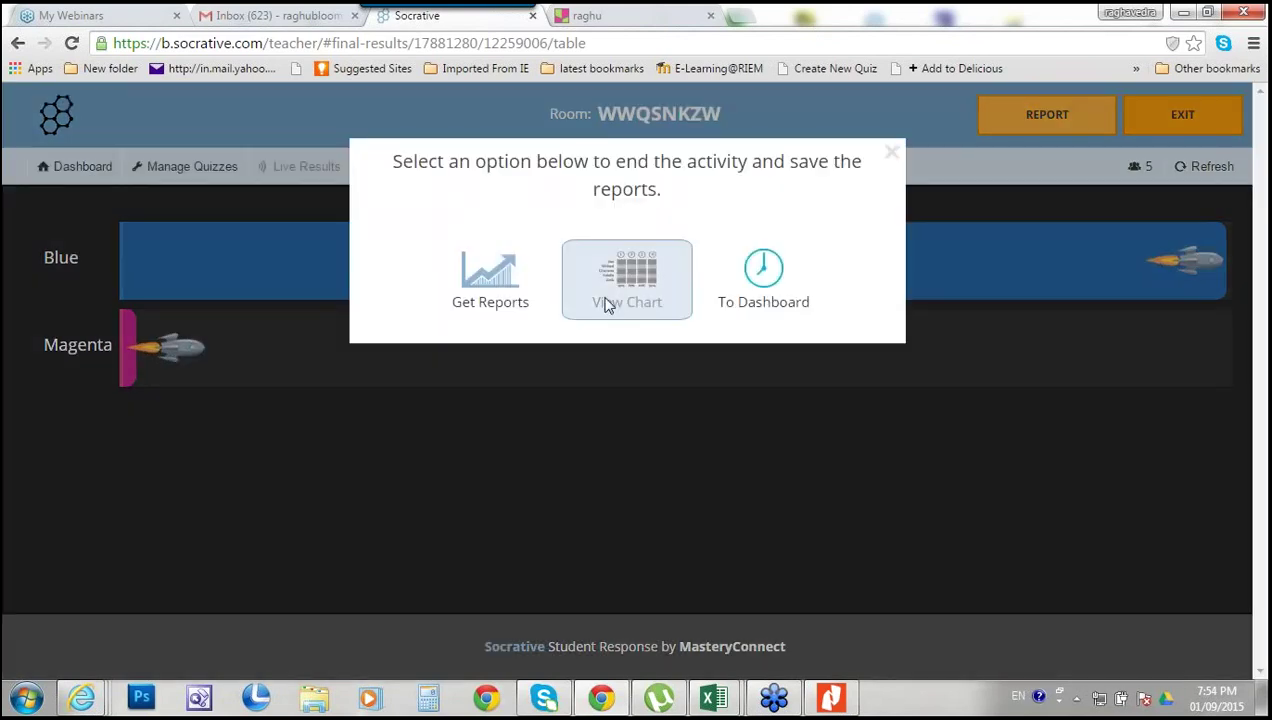
{"action": "left_click", "coordinate": [1248, 148]}
{"action": "left_click", "coordinate": [1198, 131]}
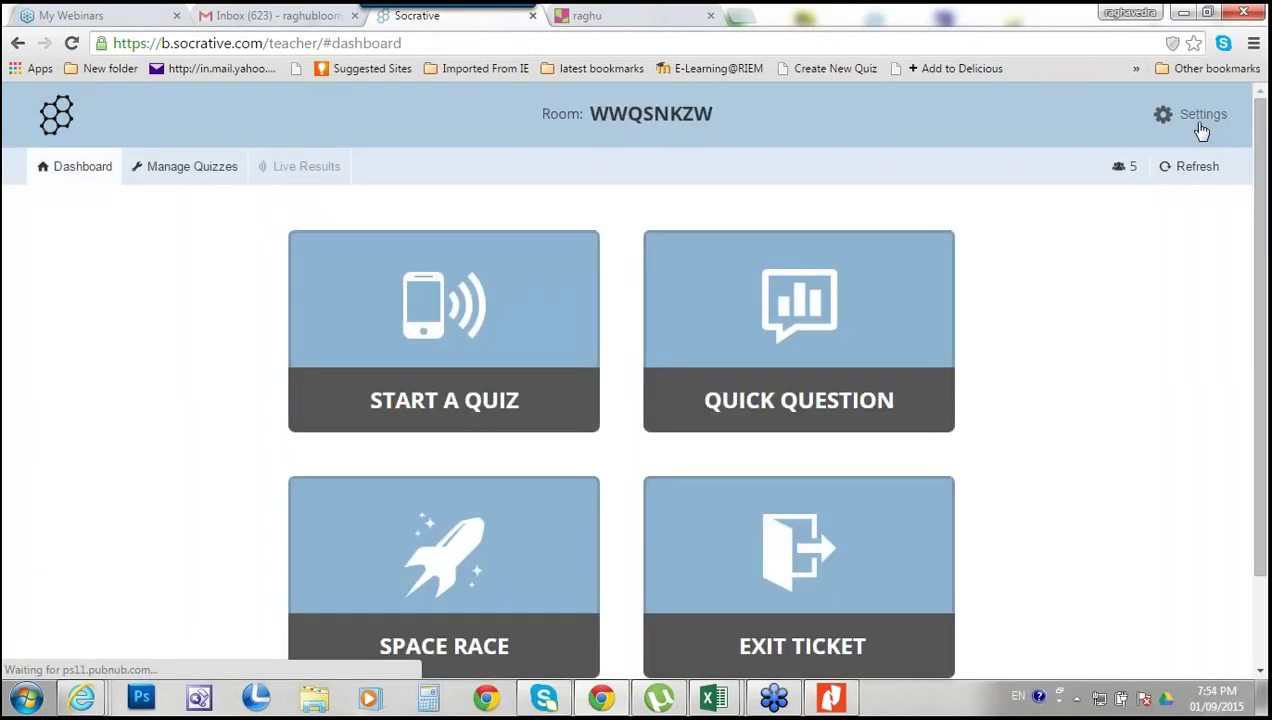